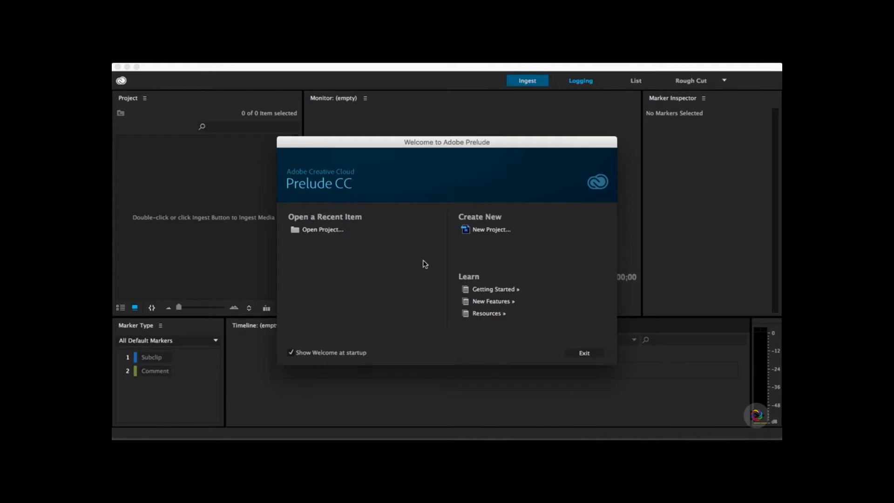
Create a new project named "Prelude to Premiere Project 01" in the Desktop's Prelude to Premiere Project folder
click(491, 230)
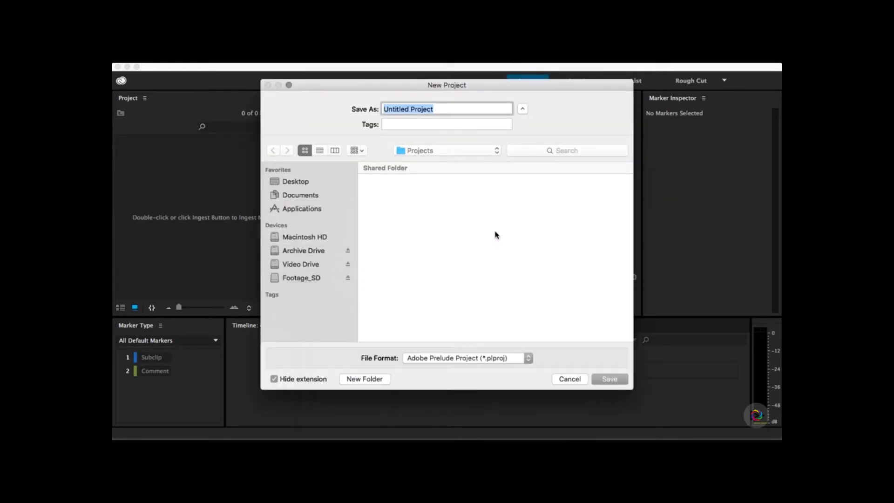
click(303, 184)
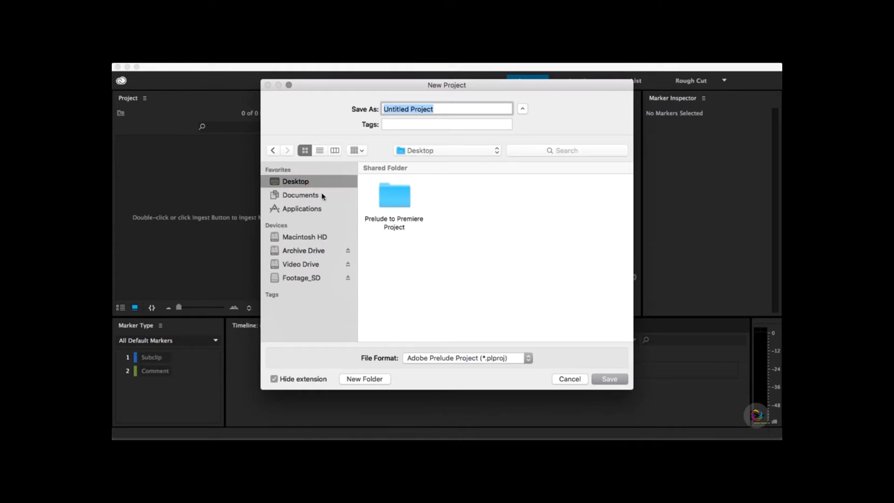
double_click(399, 206)
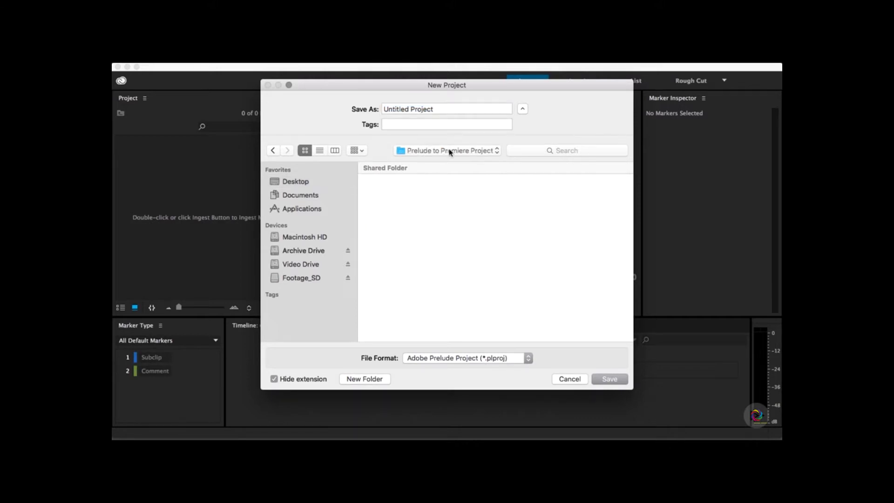
click(447, 111)
key(super+a)
text(Pr)
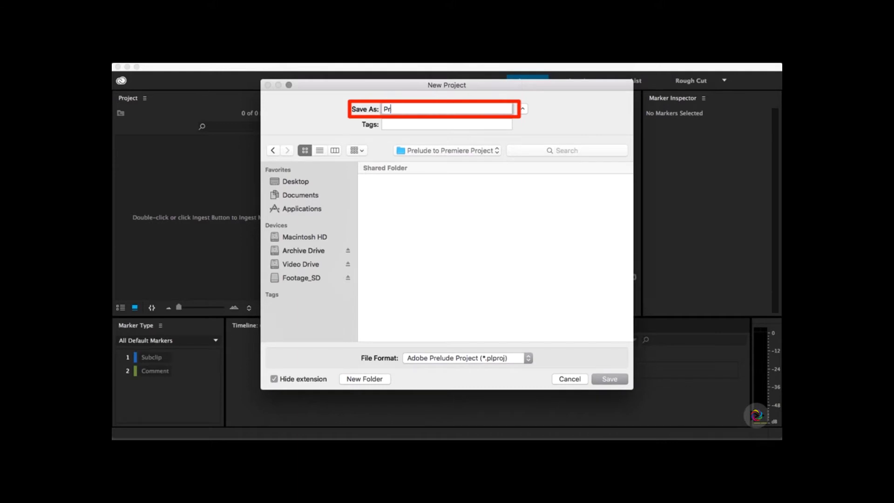
text(elude to Premiere Project)
text( 2)
key(BackSpace)
key(BackSpace)
text(01)
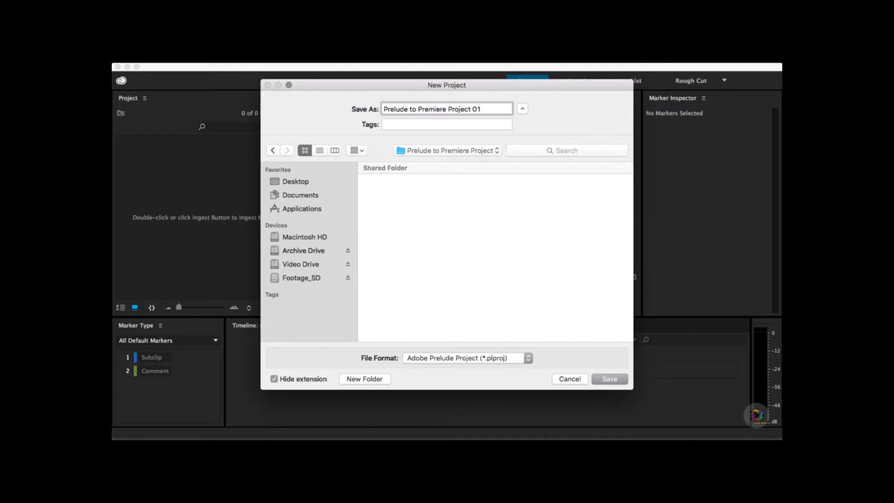
key(Return)
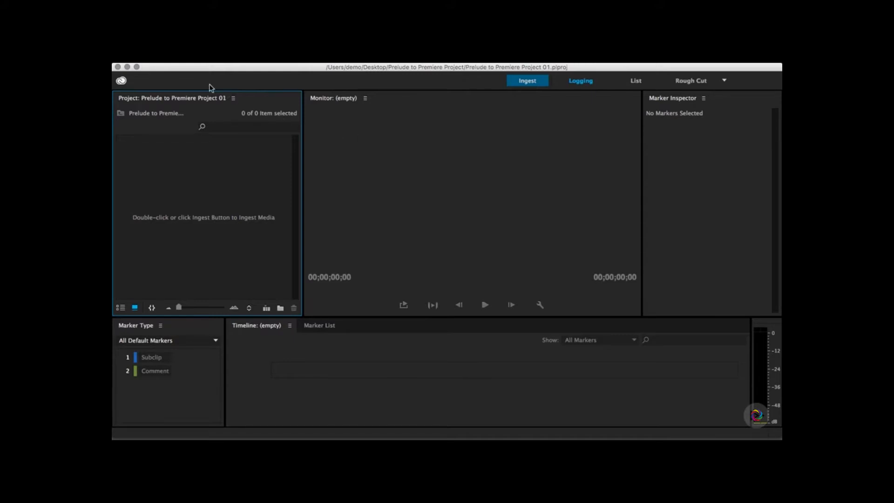
Set the general preferences to recycle the project cache by deleting cache files older than 30 days
click(169, 66)
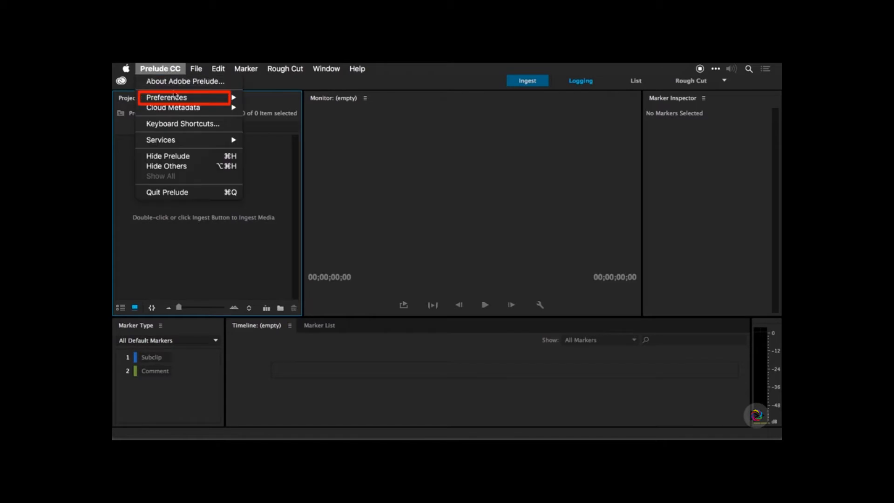
mouse_move(220, 99)
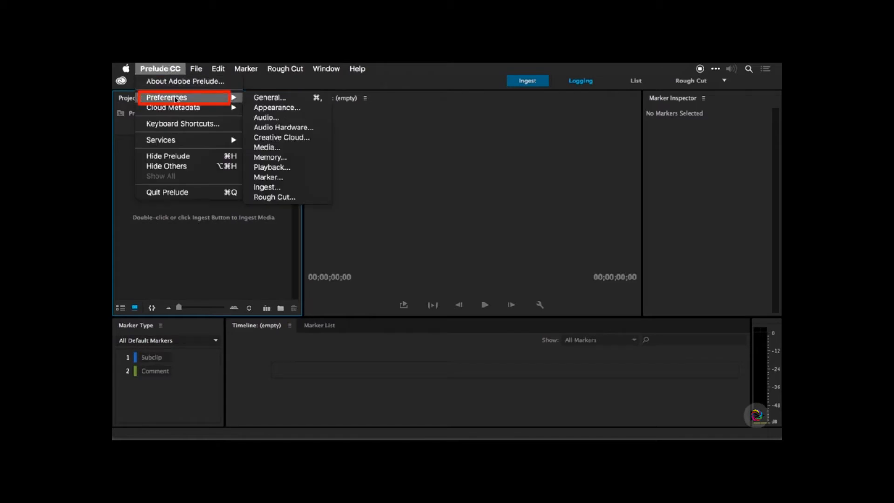
click(300, 98)
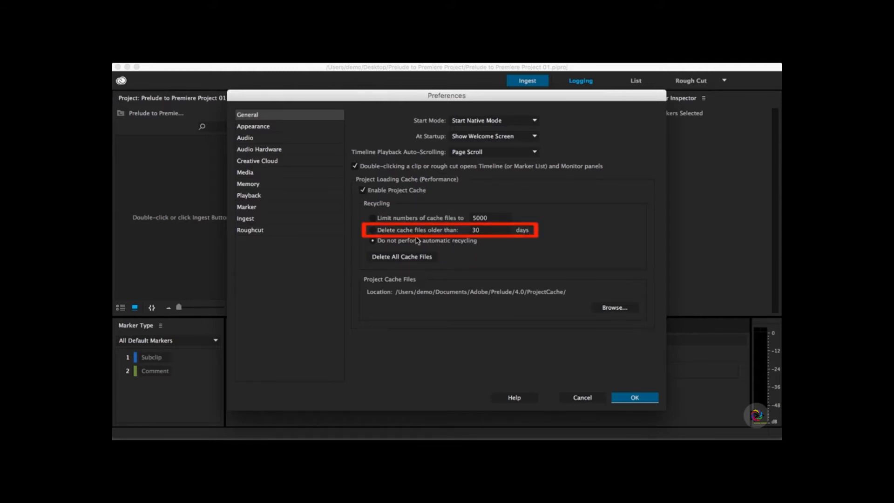
click(374, 230)
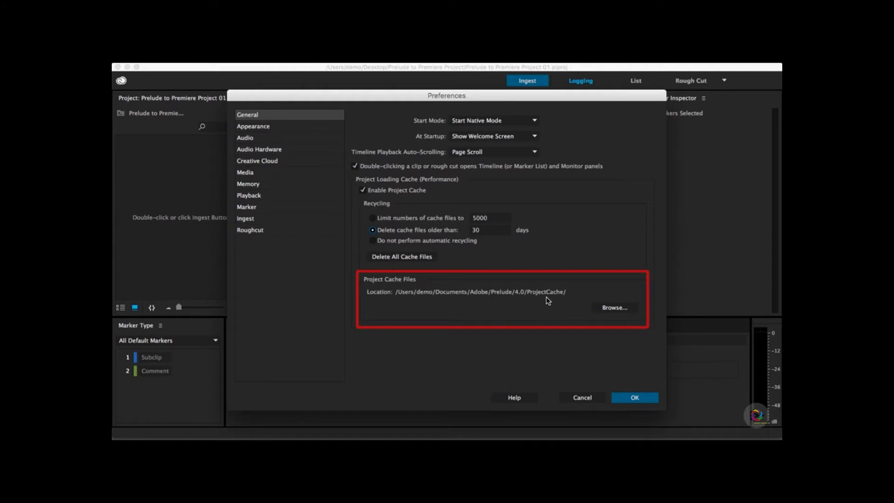
Relocate the project cache to a new "Cache Files" folder inside Prelude to Premiere Project, deleting the existing cache files
click(615, 308)
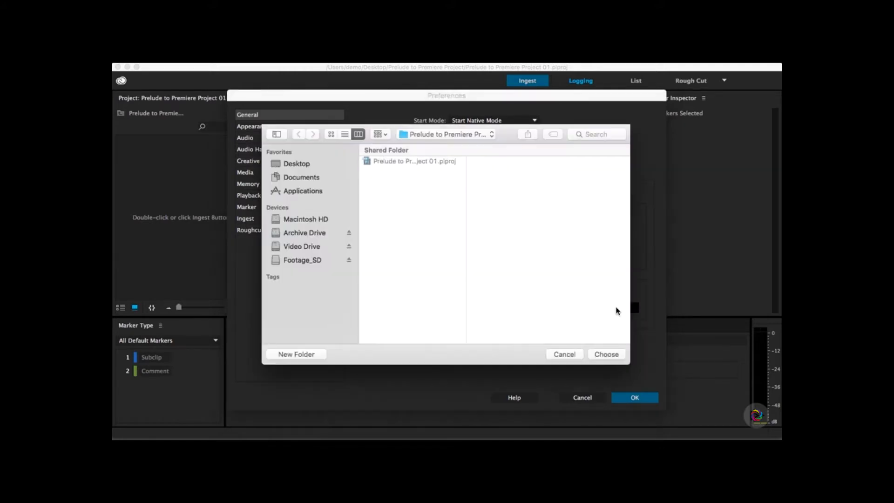
click(325, 163)
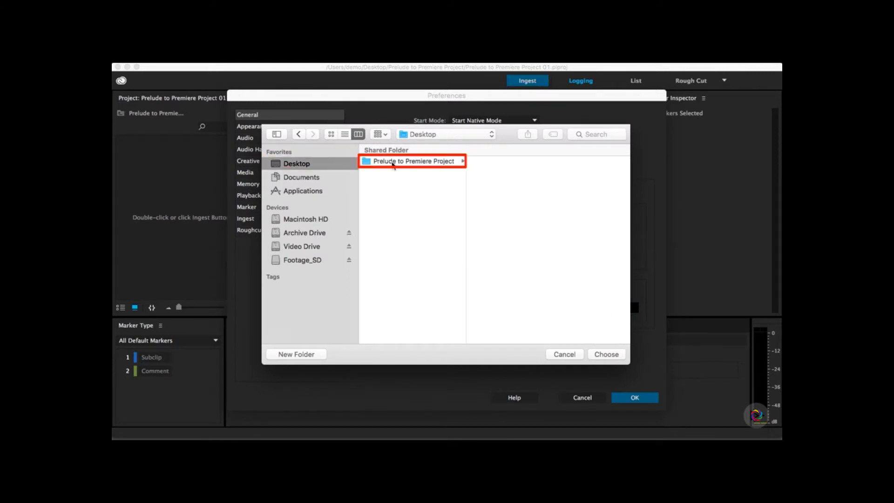
click(393, 163)
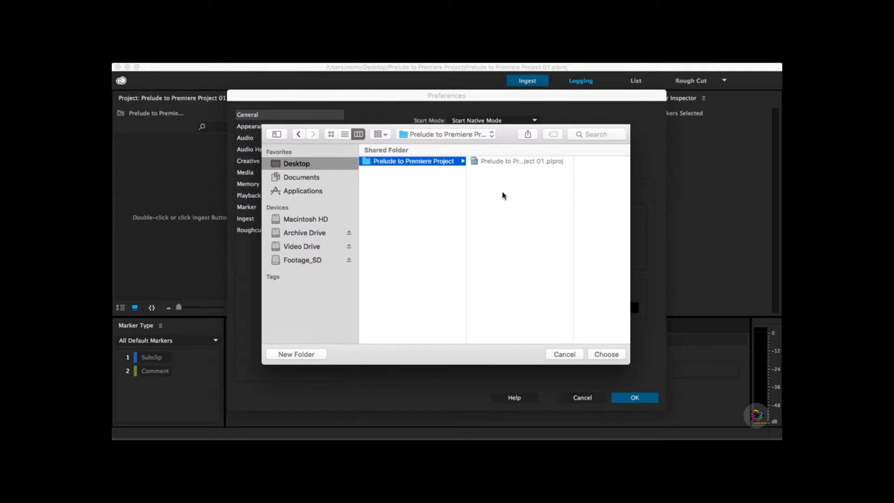
click(315, 355)
text(C)
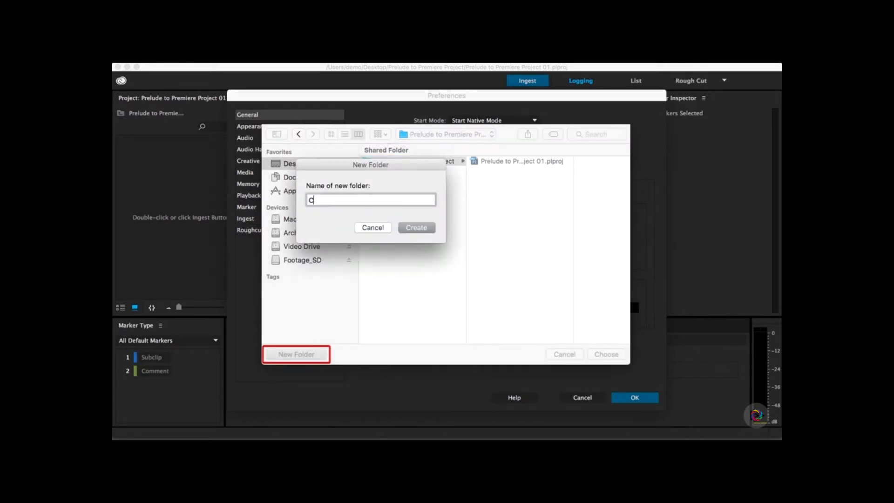
text(ache Files)
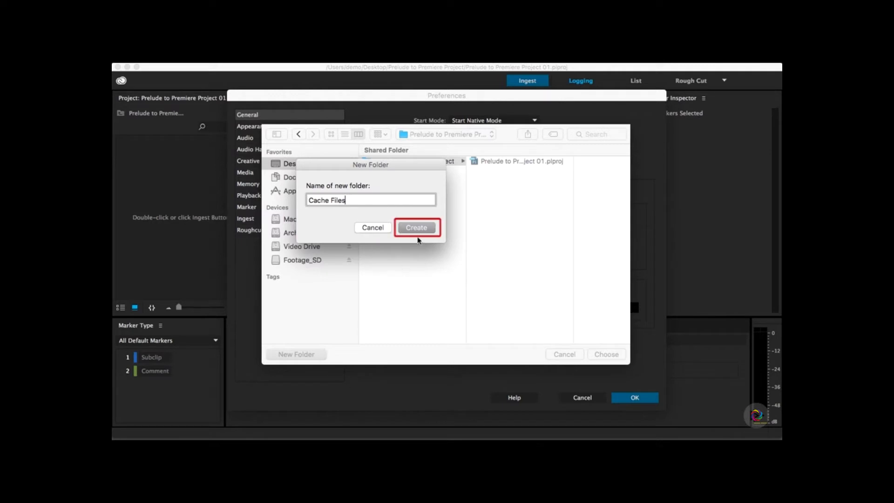
click(425, 228)
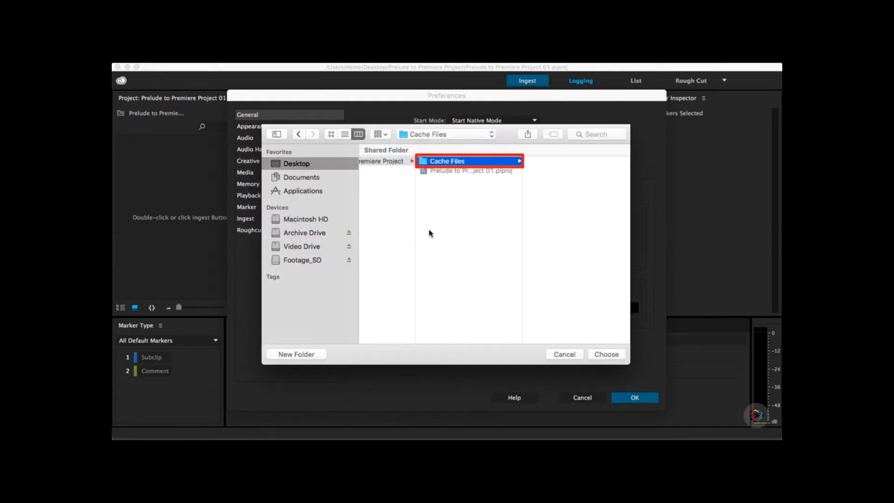
click(606, 354)
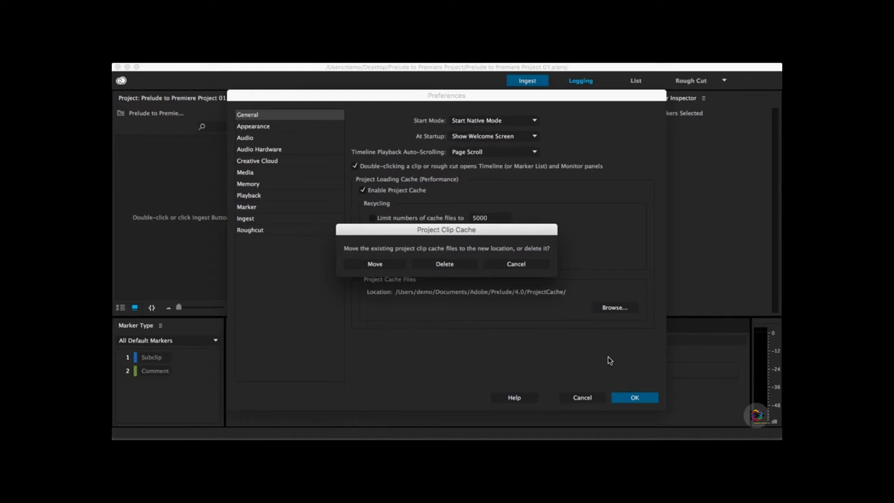
click(450, 267)
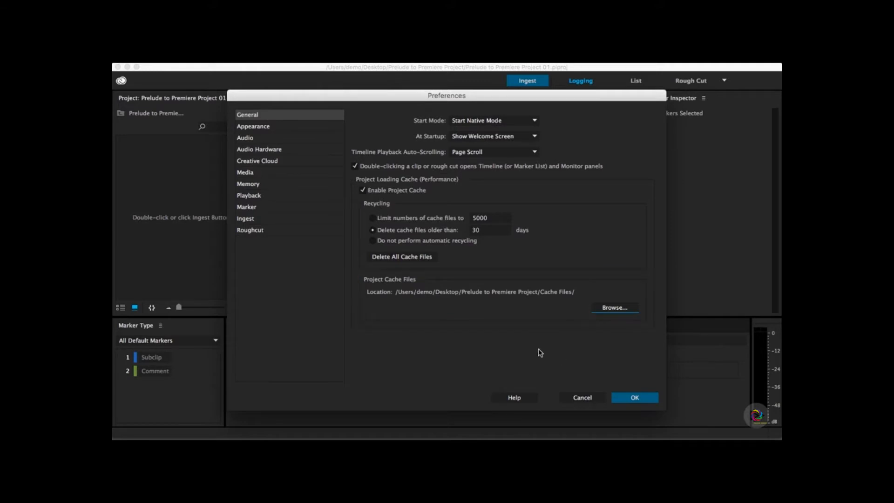
Set the media cache database location to the project's Cache Files folder, deleting the existing database
click(270, 175)
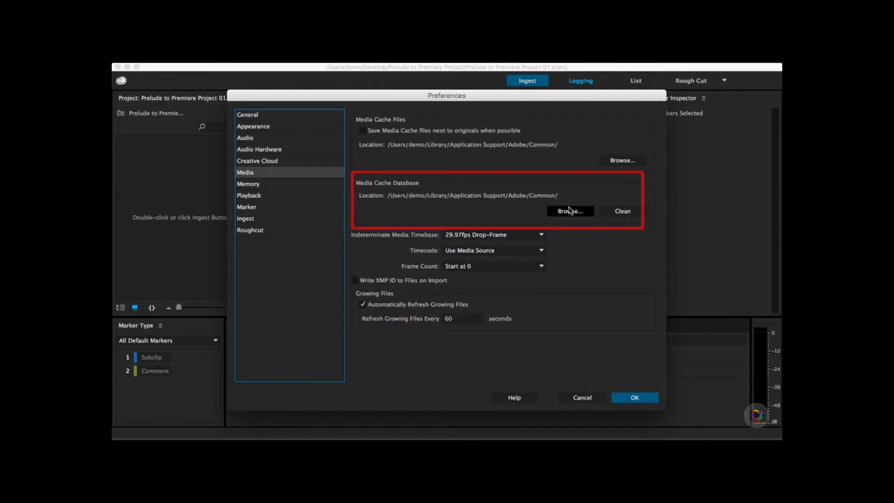
click(587, 214)
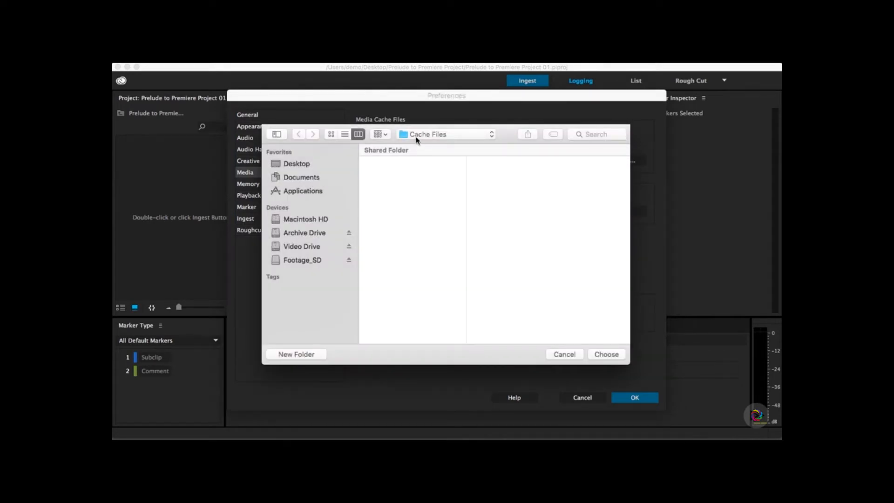
click(324, 166)
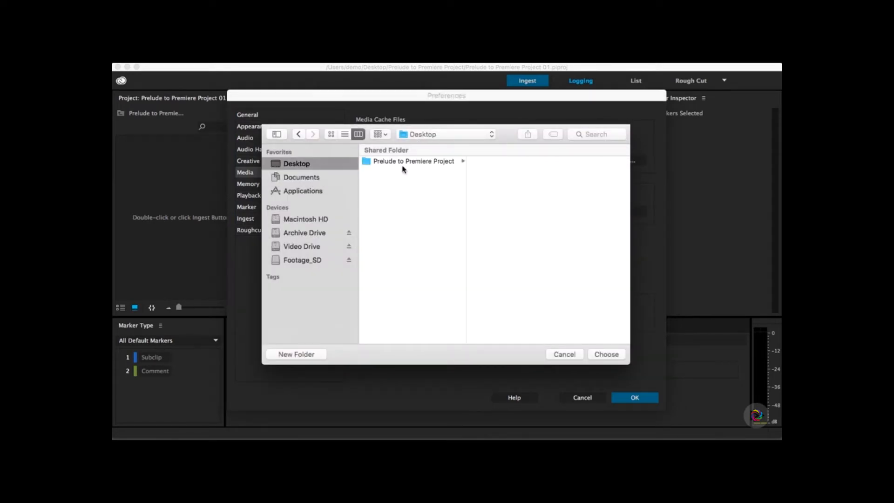
click(425, 166)
click(513, 161)
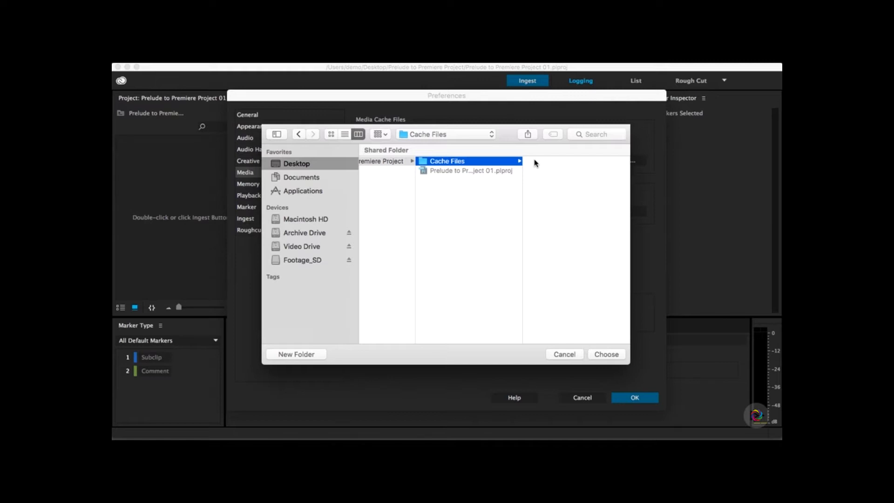
click(606, 354)
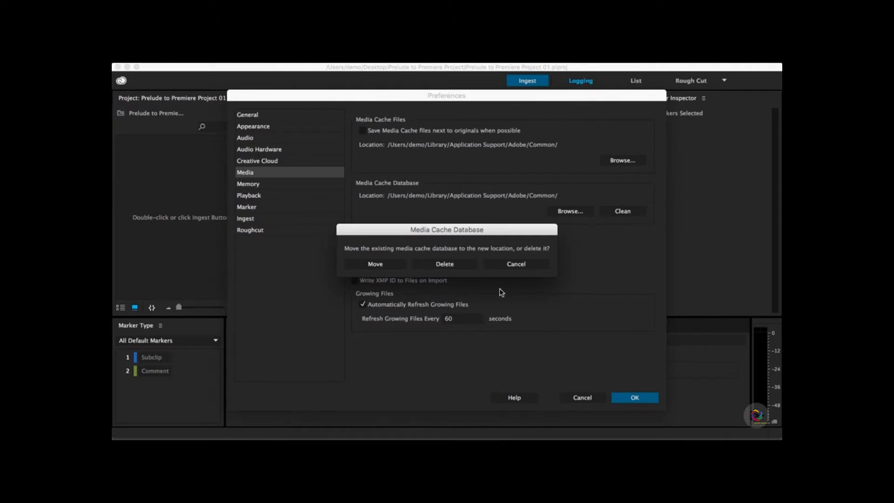
click(458, 266)
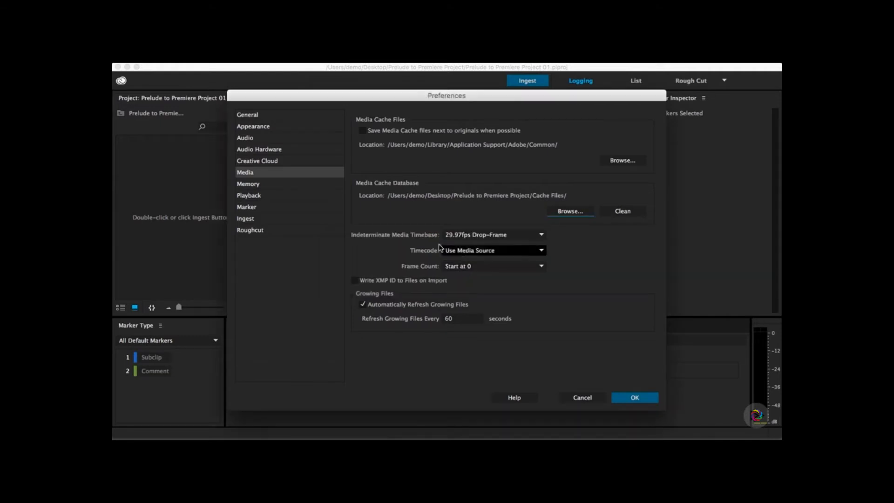
Review the Memory and Creative Cloud preferences and apply all the preference changes
click(270, 185)
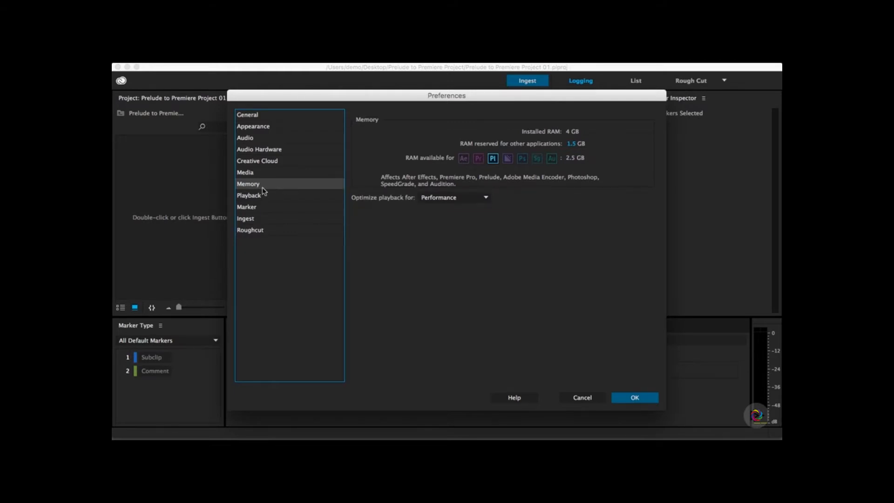
click(273, 173)
click(277, 162)
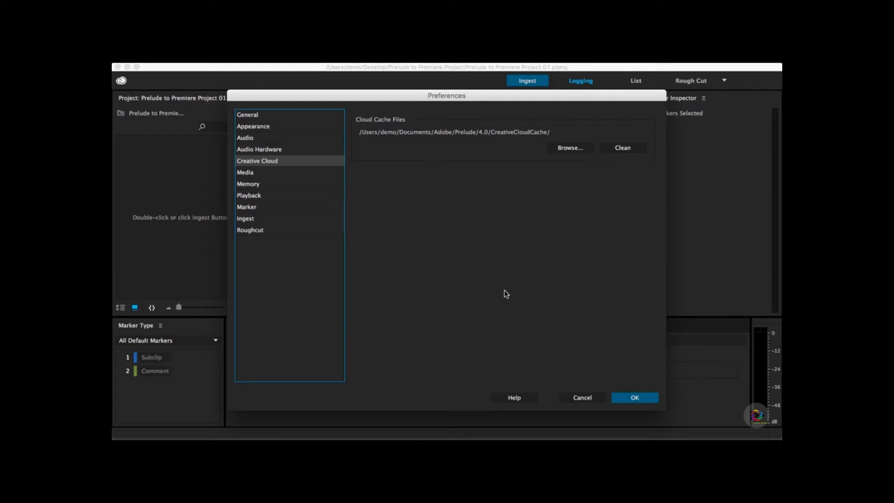
click(624, 398)
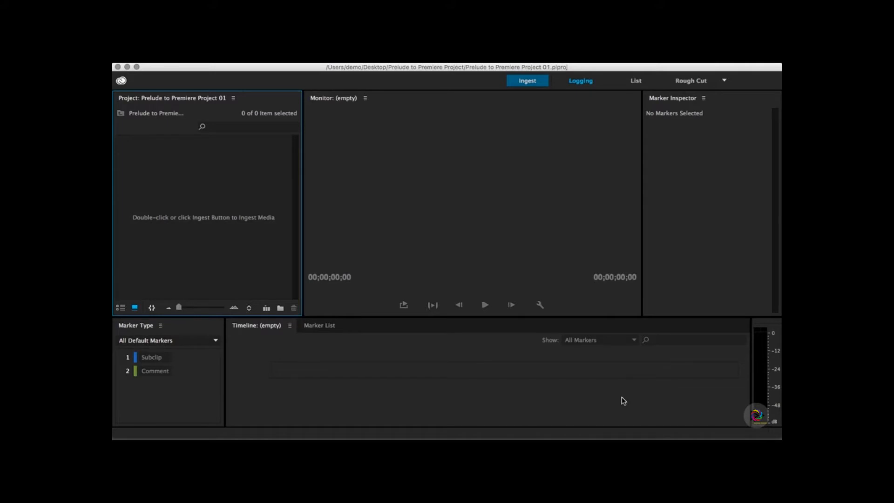
Start a media ingest with clip transfer and file metadata turned off, collapsing the Transfer, File Metadata and File Rename settings
double_click(207, 219)
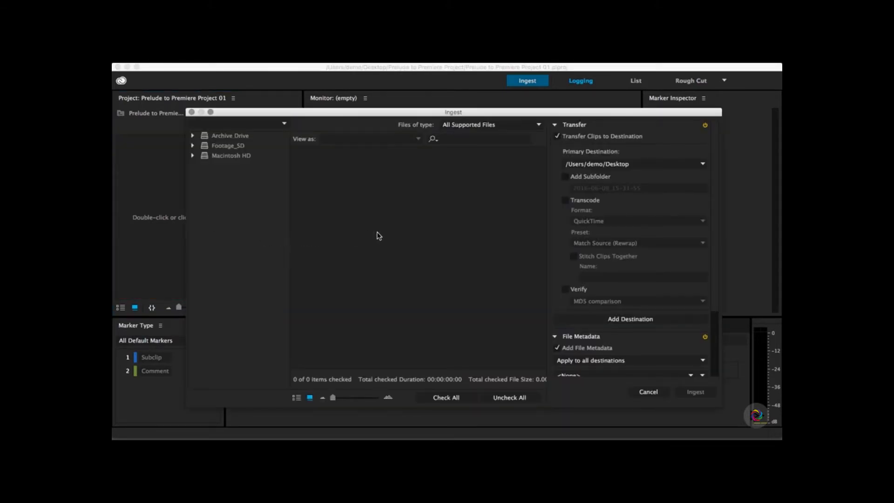
scroll(588, 234, down, 5)
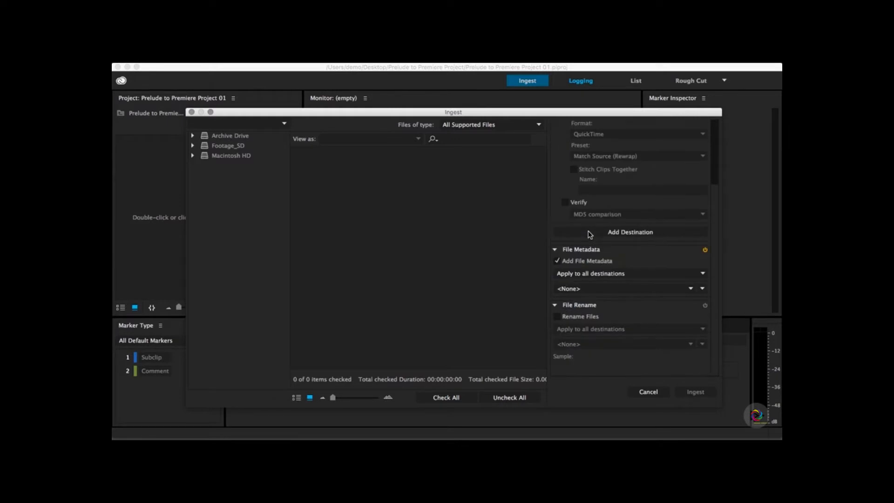
click(555, 306)
click(557, 327)
click(554, 316)
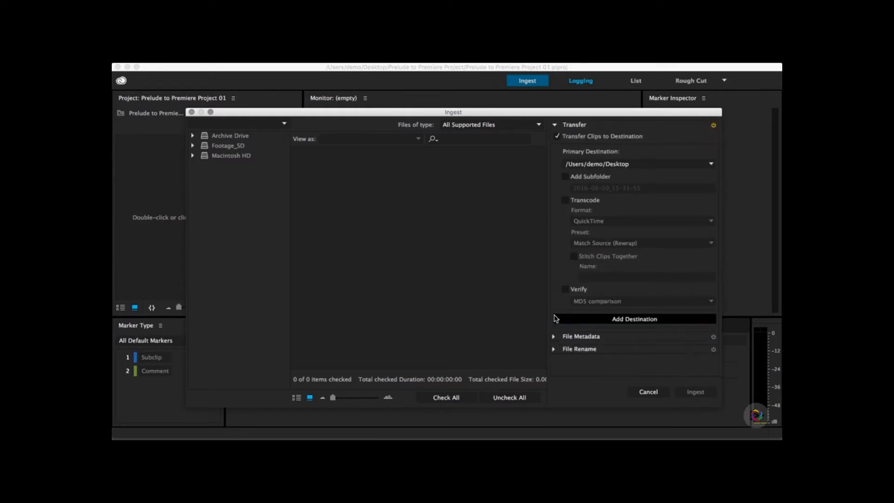
click(556, 136)
click(554, 124)
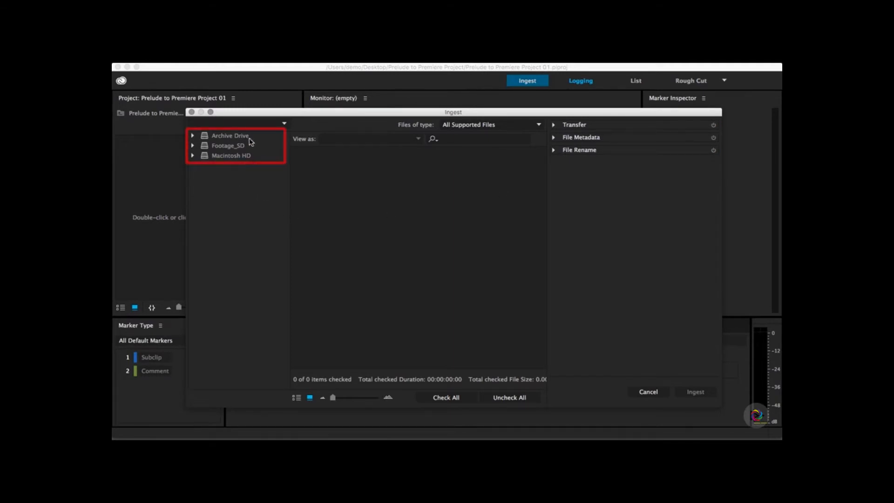
Open the EOS_Digital (1080p) folder on the Footage_SD drive and browse its clips for ingest
click(194, 146)
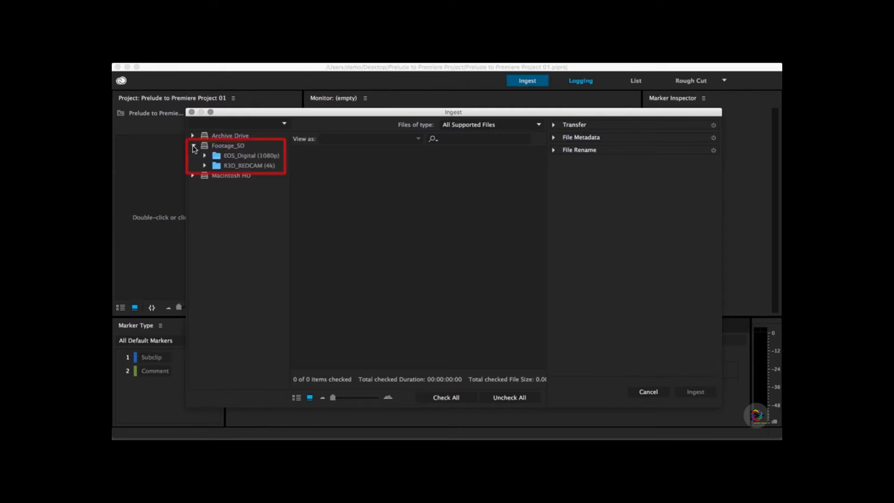
click(222, 147)
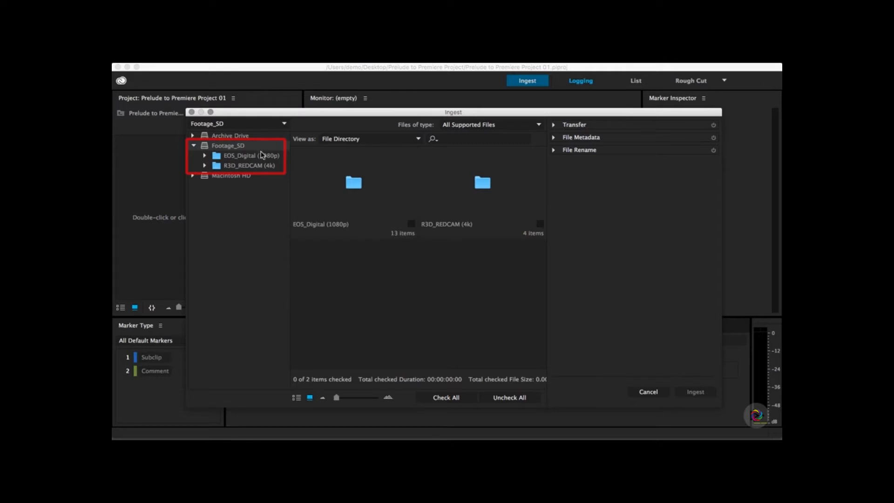
click(280, 157)
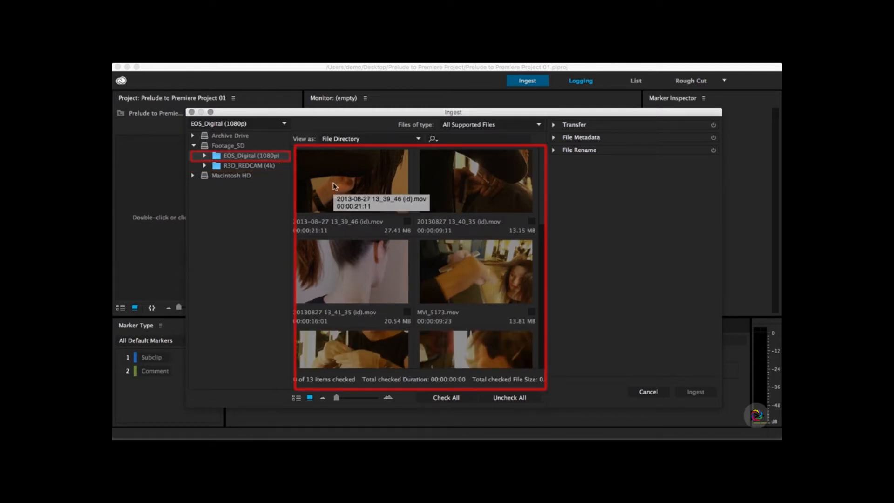
scroll(334, 186, down, 3)
scroll(334, 186, down, 2)
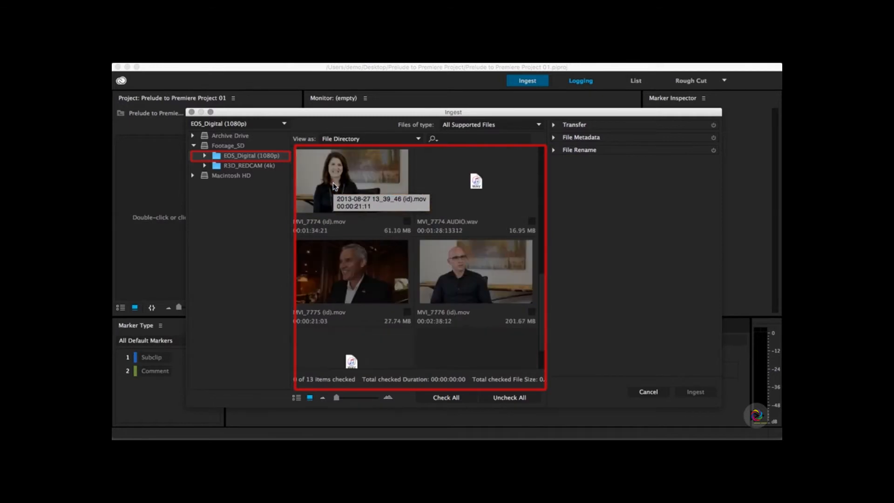
scroll(333, 186, up, 6)
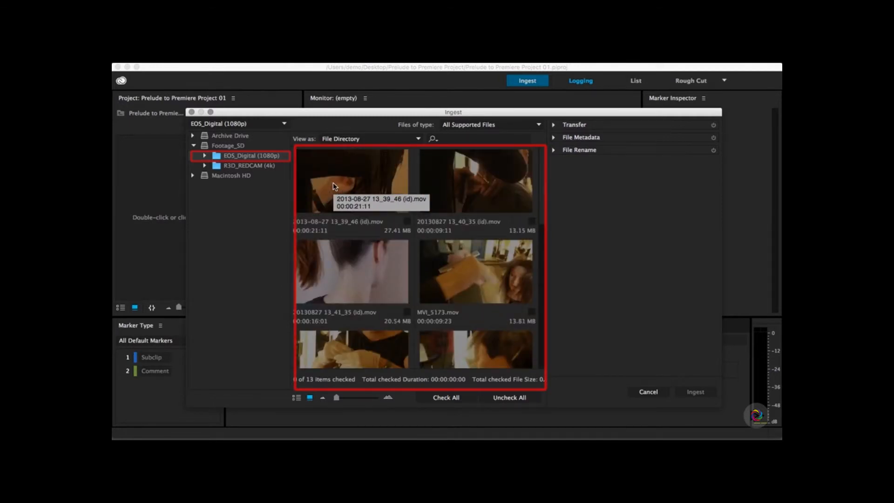
scroll(333, 186, down, 2)
scroll(333, 186, down, 5)
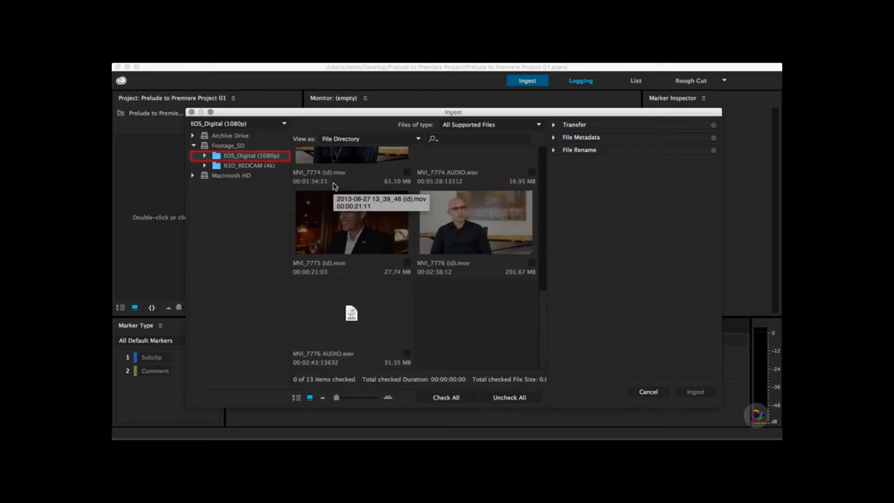
scroll(333, 187, up, 1)
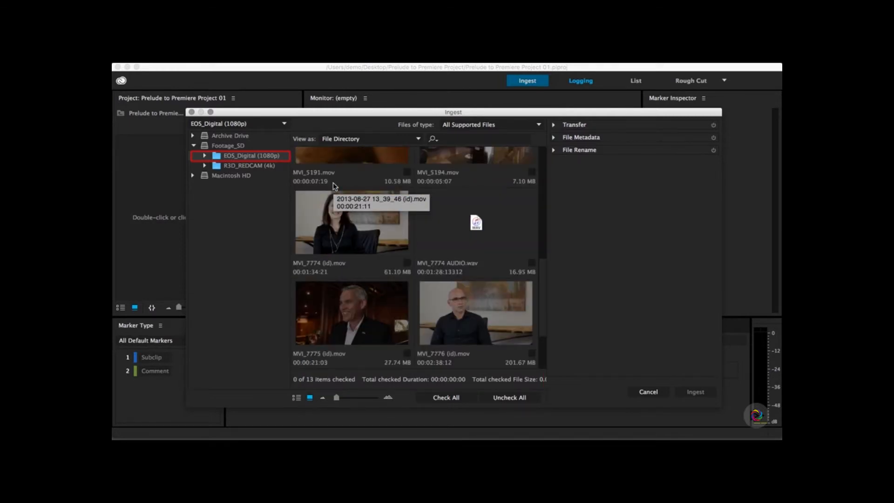
scroll(333, 186, up, 5)
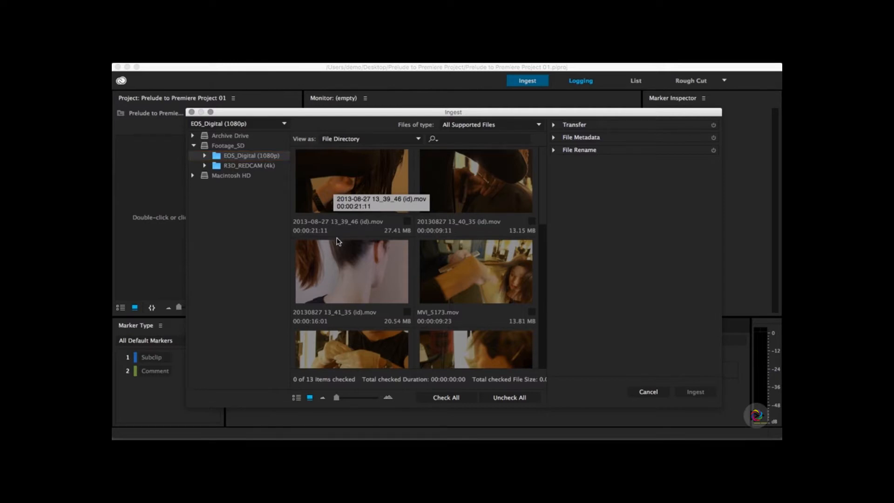
click(347, 302)
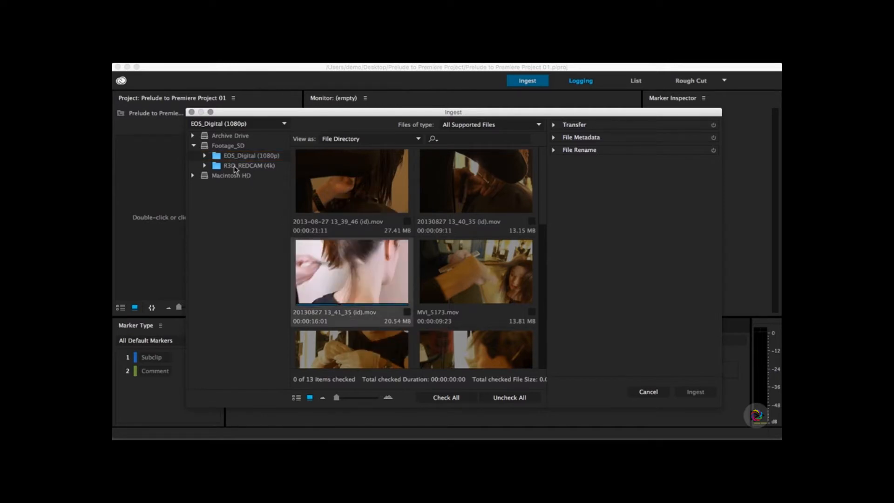
Open the R3D_REDCAM (4k) folder and preview the A002_C024_0205C9_001.R3D and A008_C007_02077K_001.R3D clips
click(205, 166)
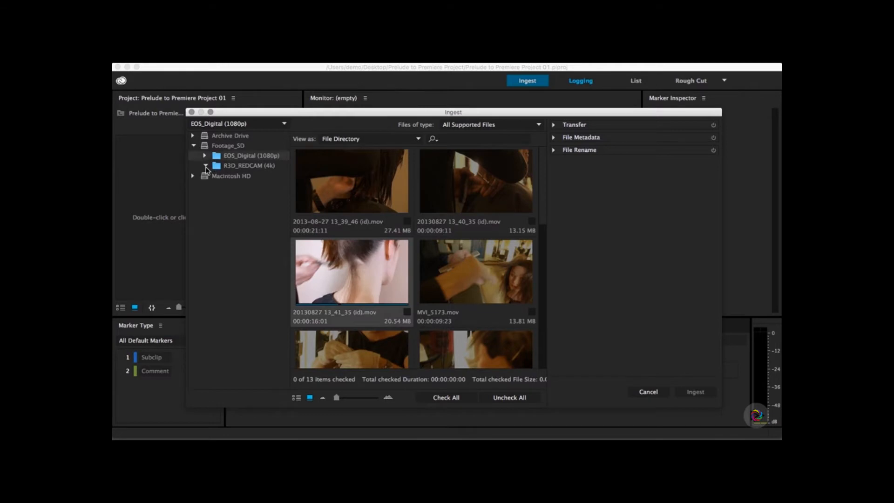
click(238, 168)
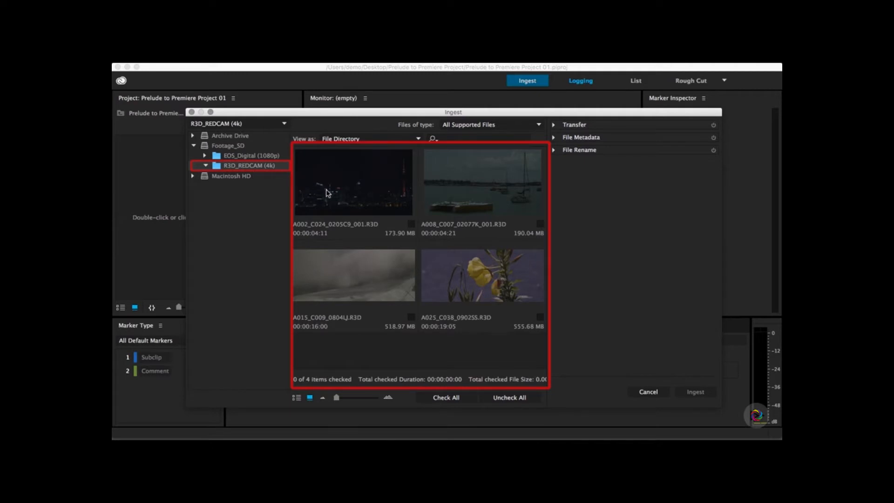
click(350, 203)
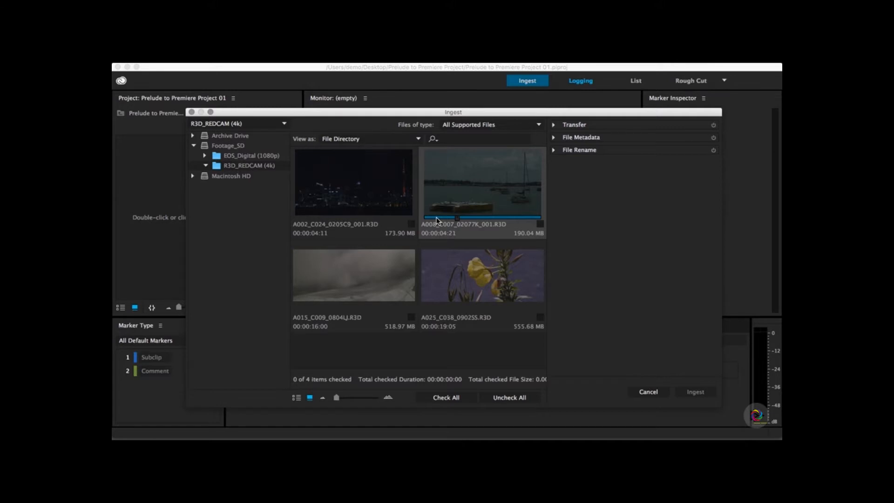
click(480, 201)
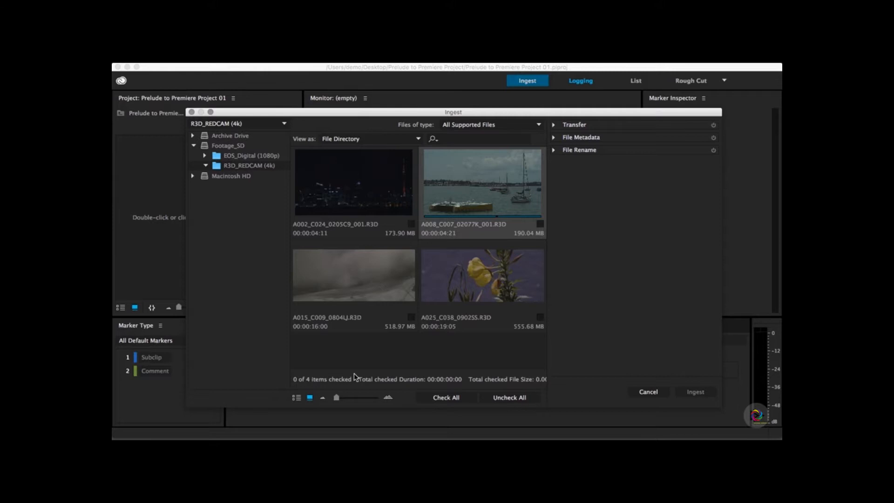
Resize the R3D_REDCAM thumbnails until one large clip fills each row, and view the A025_C038_0902SS.R3D clip
click(323, 398)
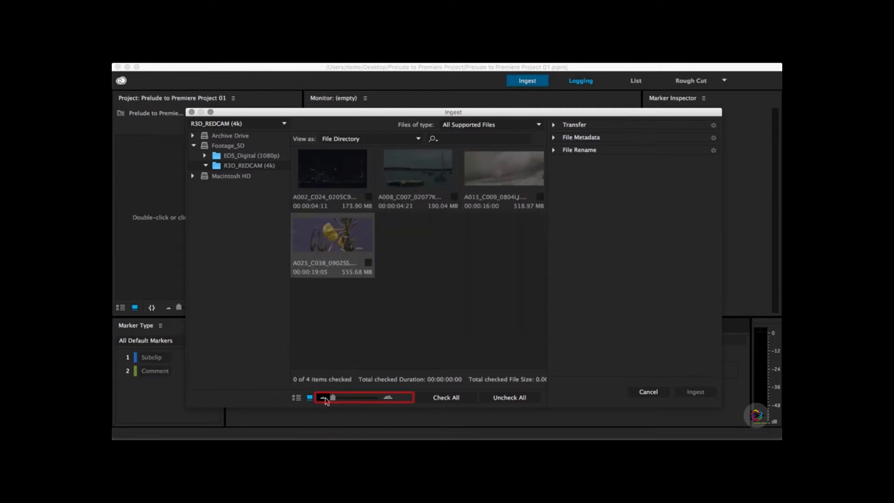
drag(332, 398, 370, 398)
scroll(392, 295, down, 6)
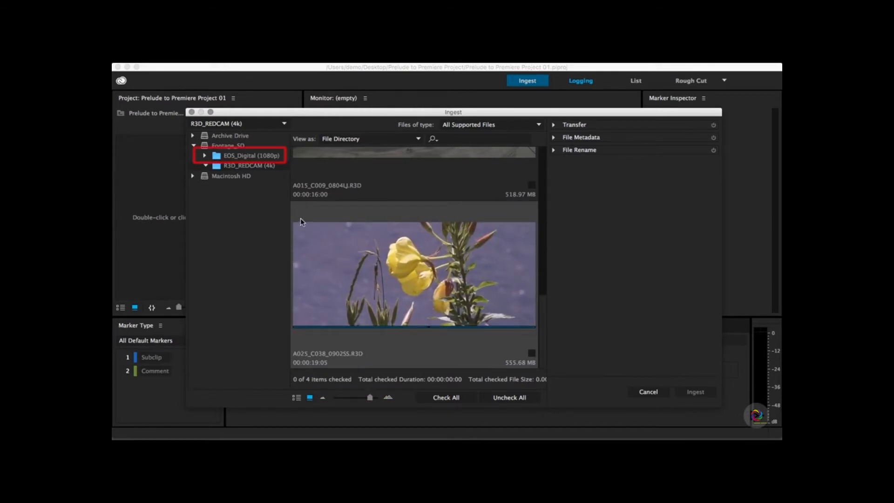
click(231, 158)
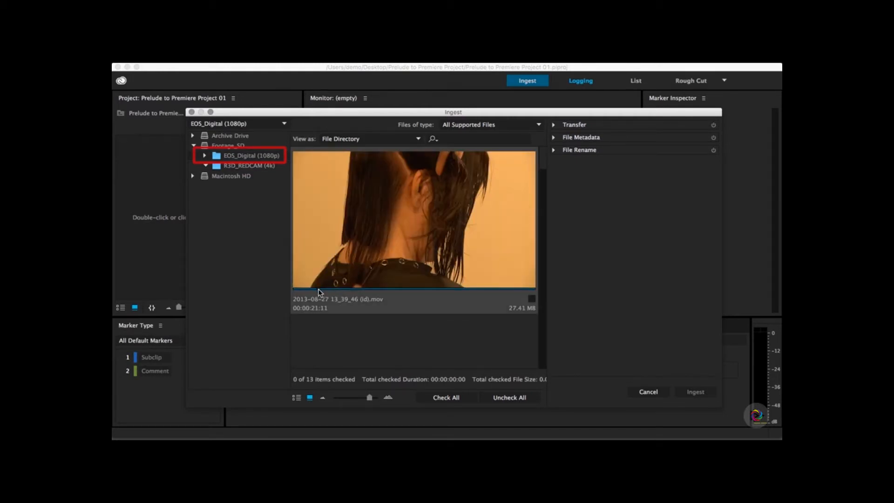
key(space)
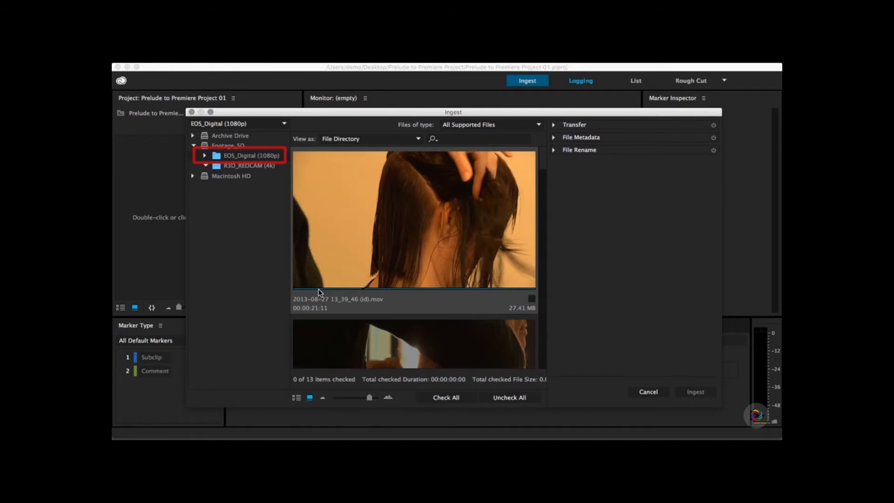
scroll(318, 289, down, 5)
scroll(318, 290, down, 5)
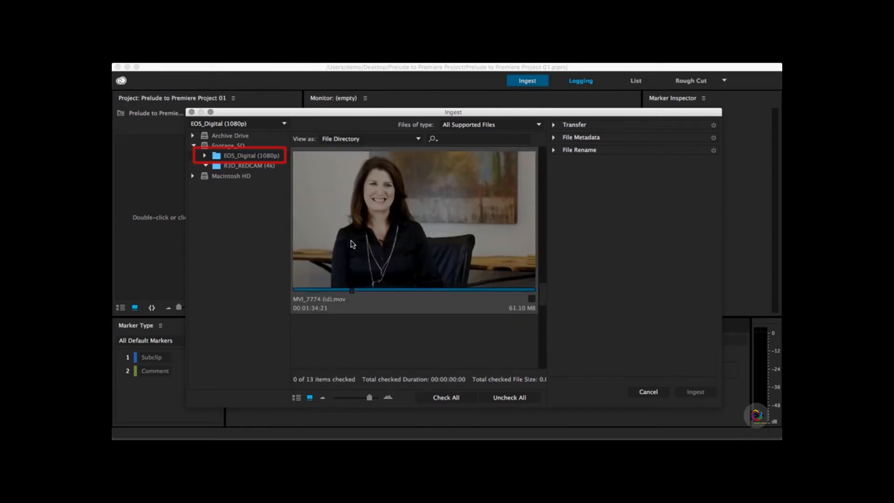
click(321, 291)
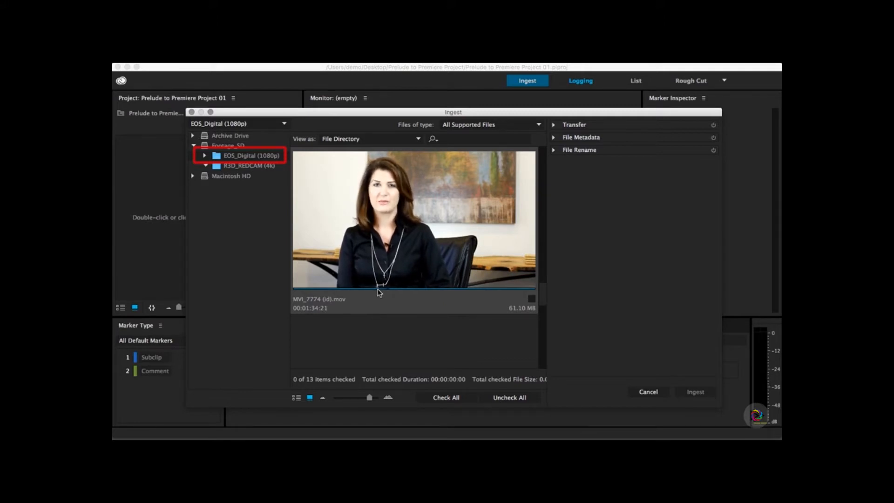
scroll(379, 292, down, 5)
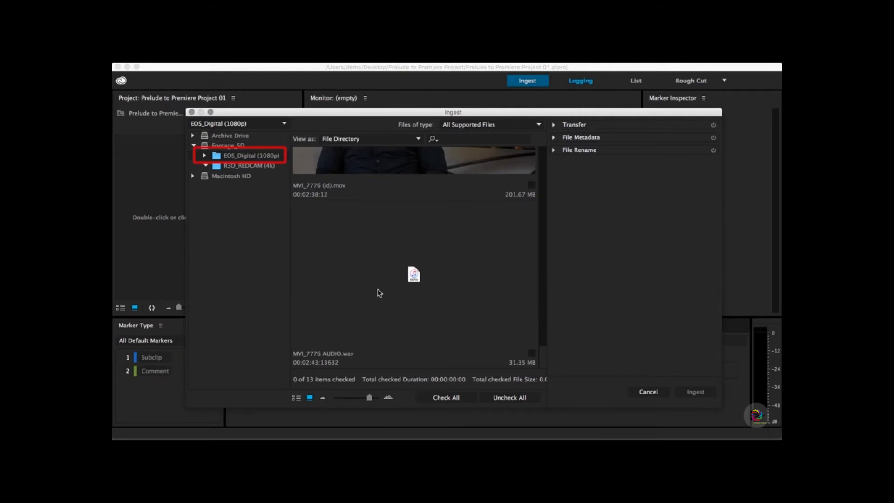
scroll(379, 292, up, 5)
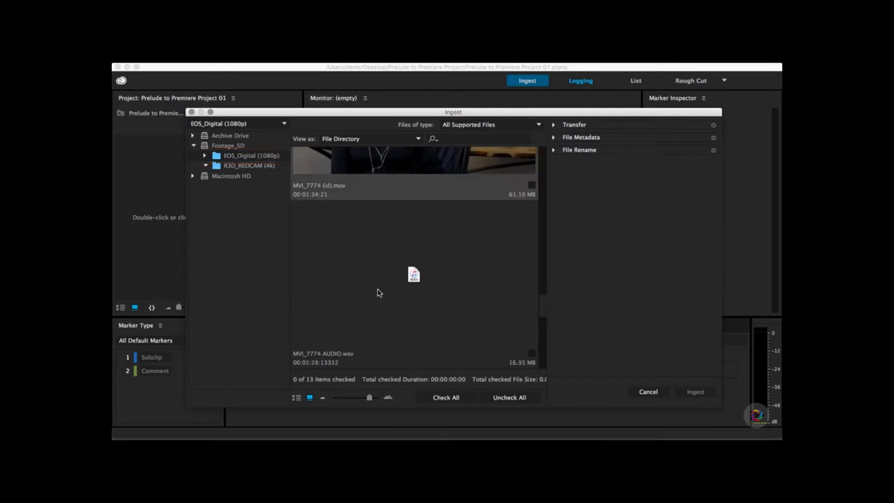
Maximize the Ingest dialog, widen its clip area and size the thumbnails to show two clips per row
drag(369, 397, 336, 400)
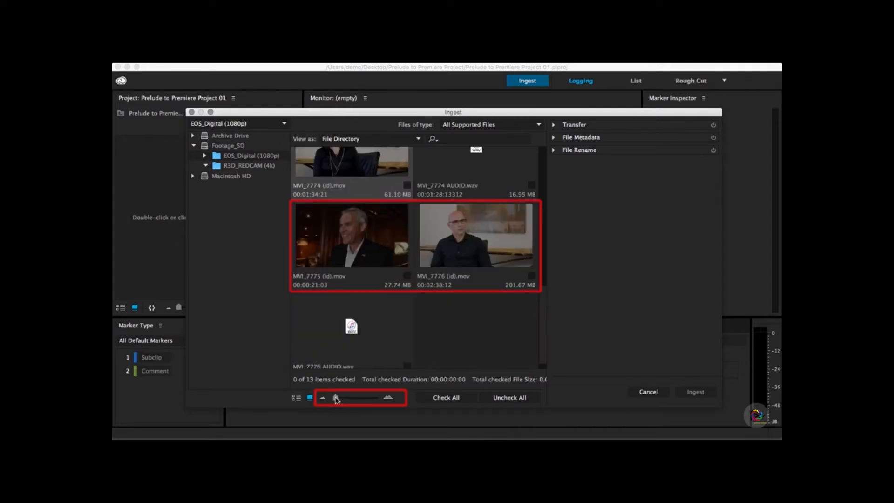
scroll(342, 342, down, 1)
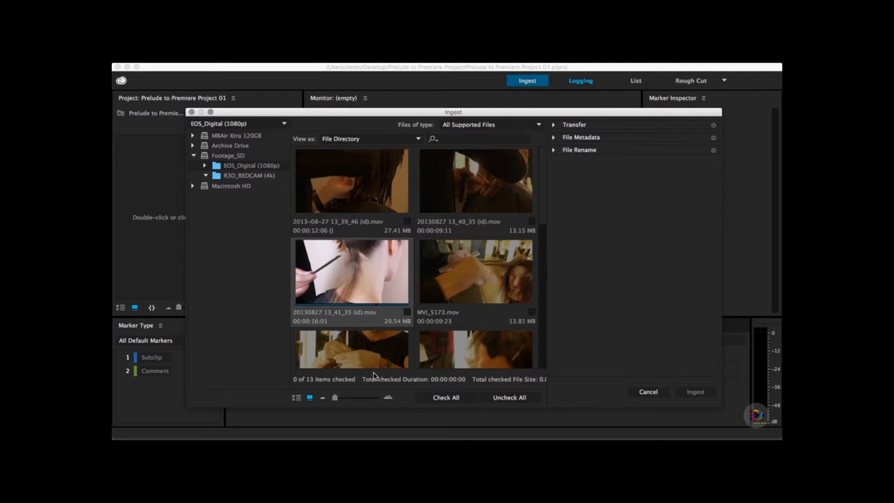
drag(334, 398, 373, 398)
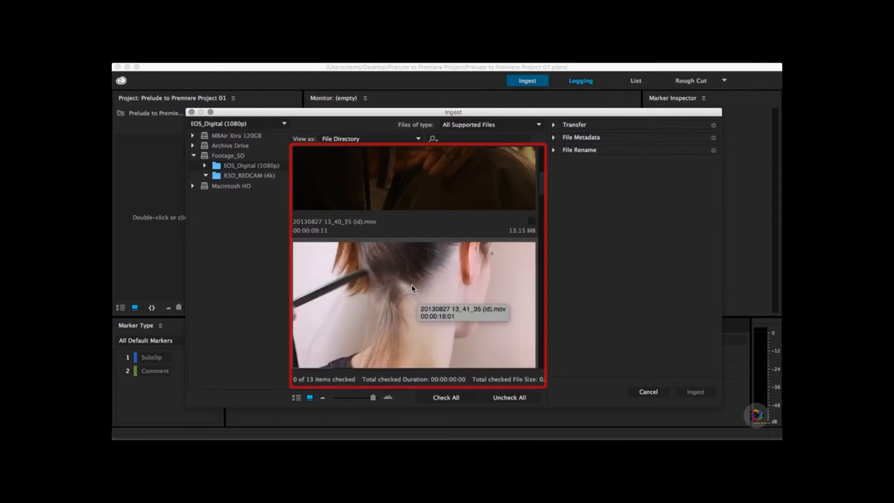
click(210, 112)
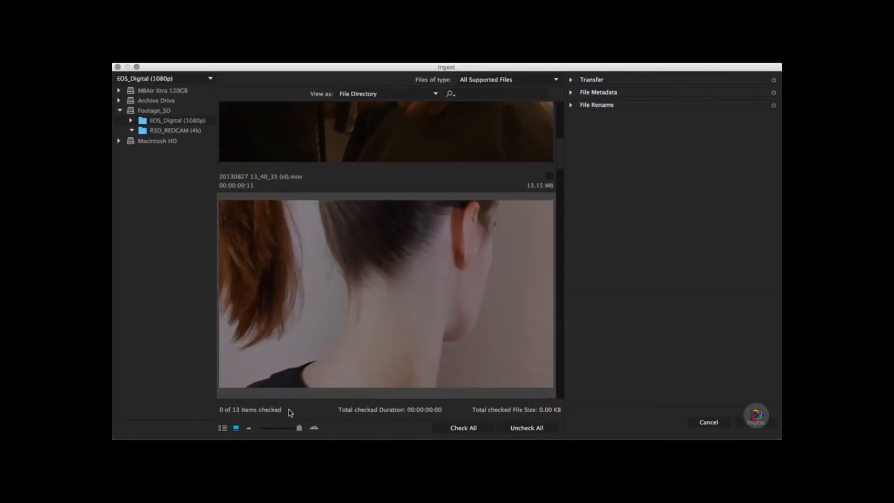
drag(298, 428, 273, 432)
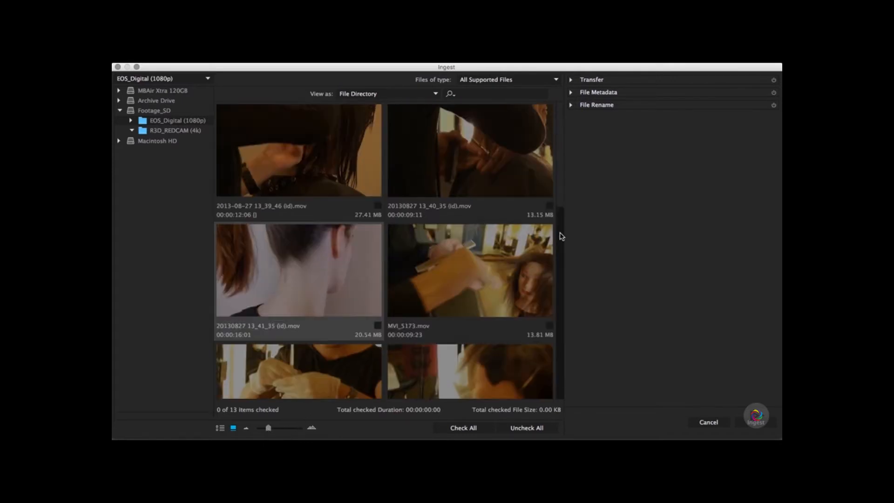
drag(565, 241, 646, 237)
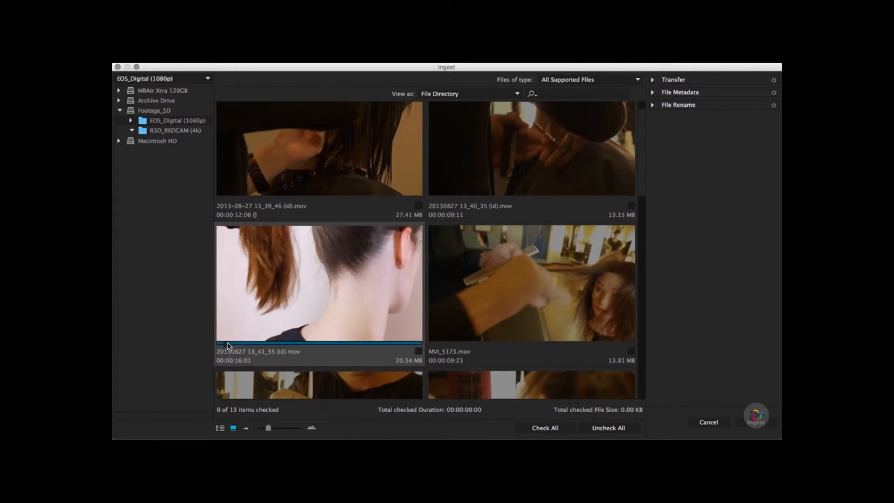
drag(215, 344, 250, 344)
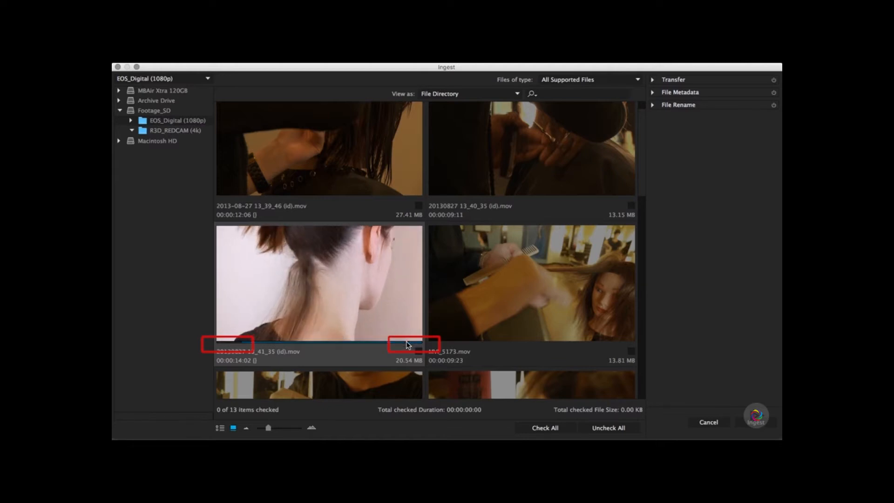
scroll(370, 270, up, 1)
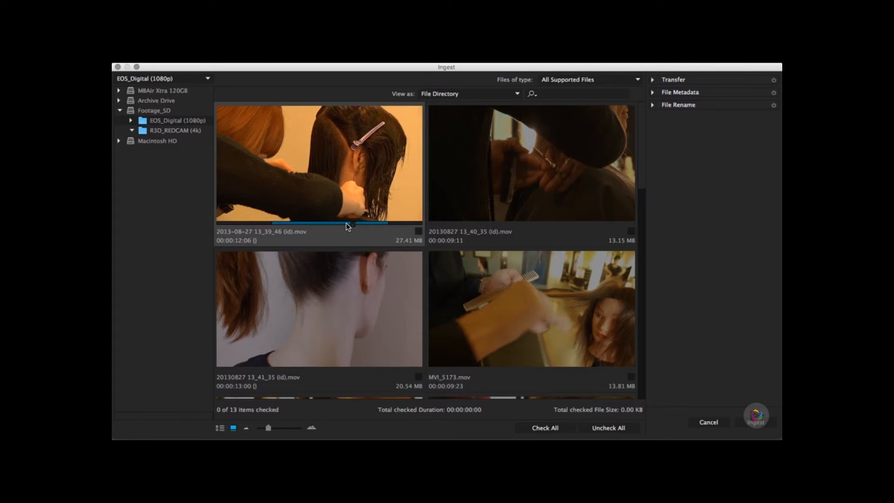
click(419, 231)
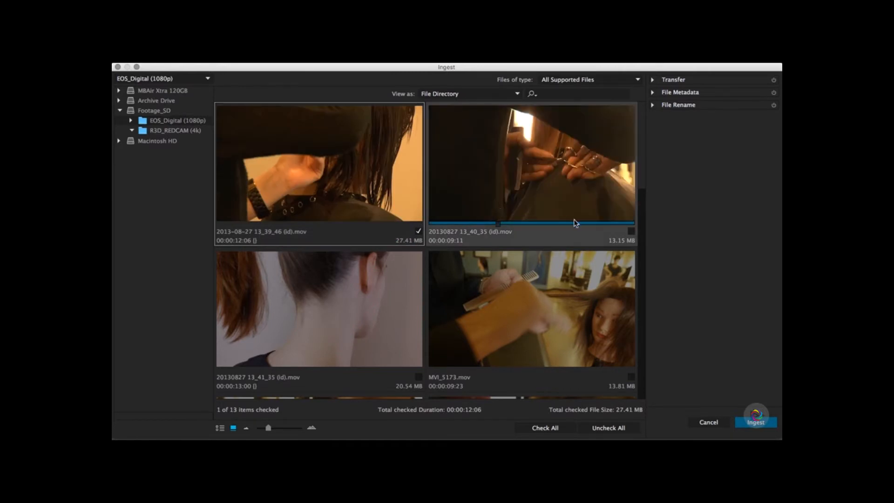
click(631, 232)
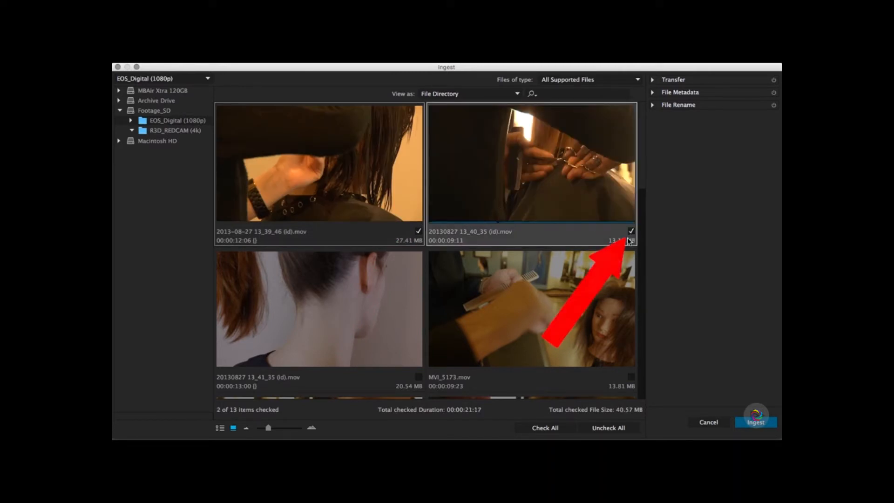
click(418, 376)
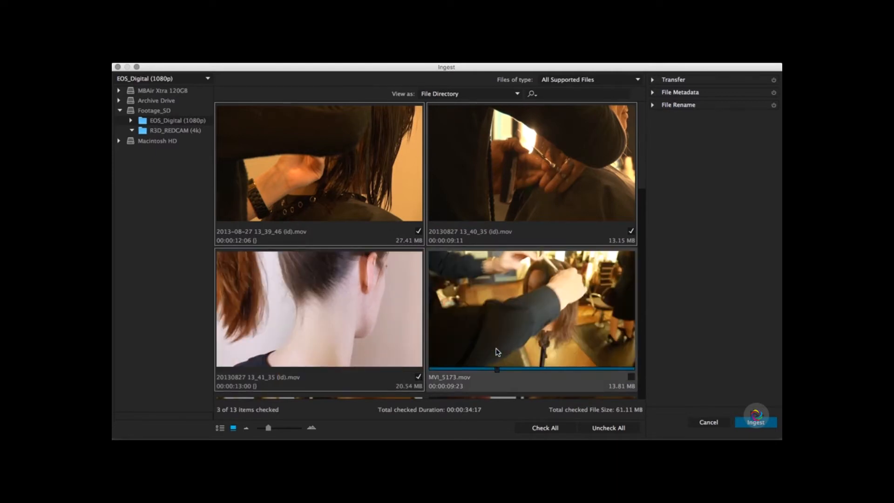
Shorten the MVI_5173.mov clip with in and out points and check it for ingest
scroll(498, 353, down, 3)
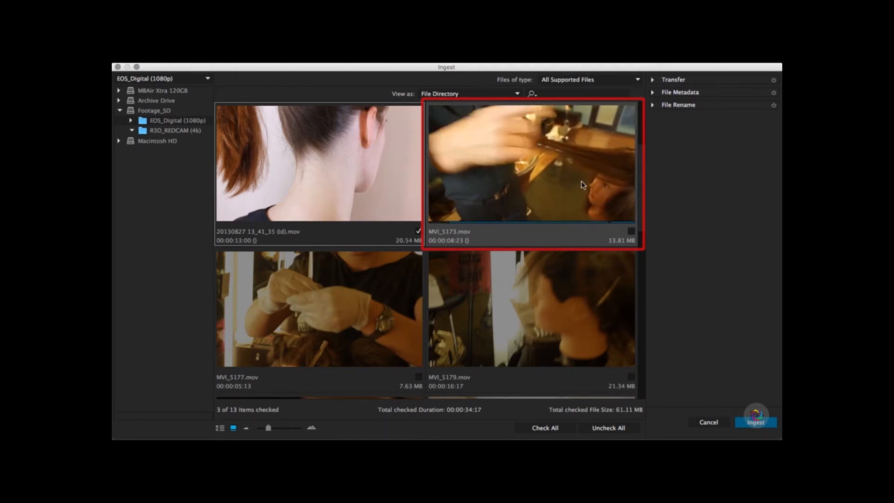
click(630, 232)
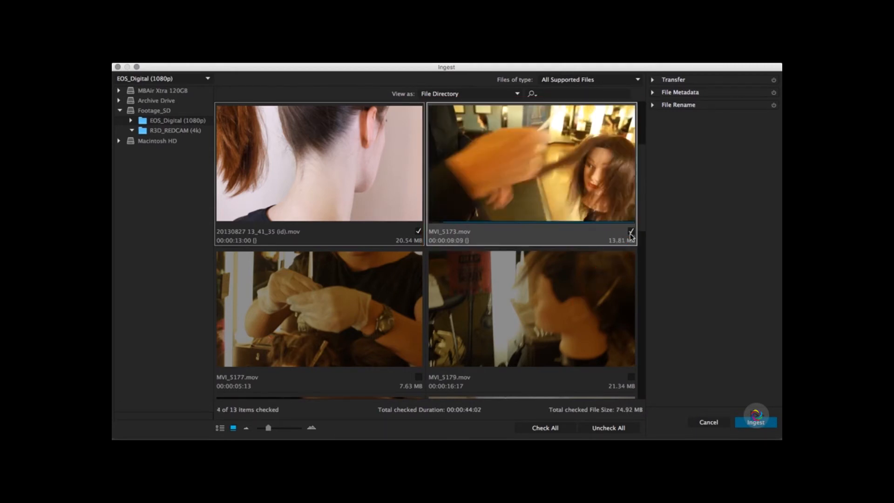
Play the MVI_5177.mov clip and try moving its out point earlier
scroll(291, 332, down, 3)
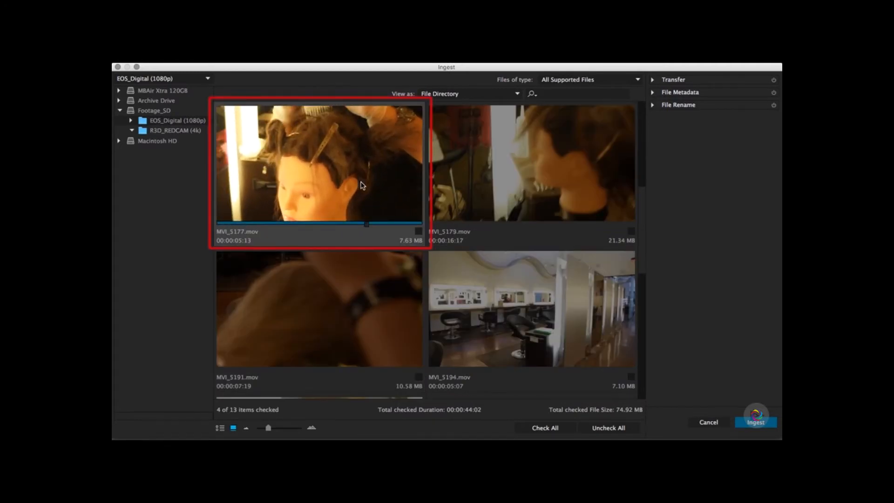
key(space)
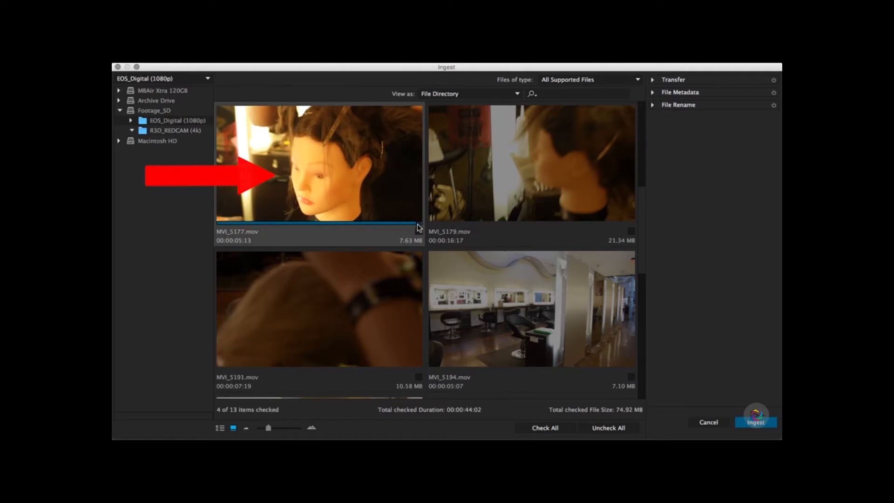
drag(417, 224, 390, 224)
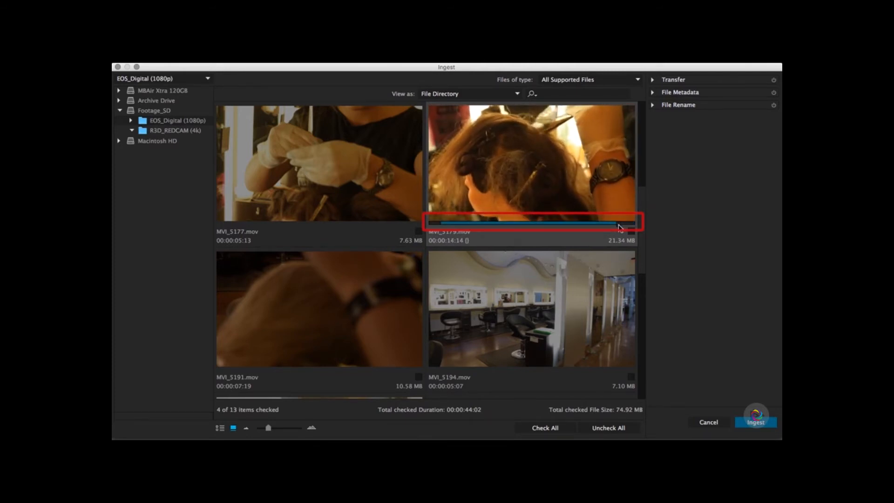
Trim MVI_5179.mov to 00:00:14:14, check it for ingest and look over the remaining clips
click(631, 232)
scroll(362, 347, down, 5)
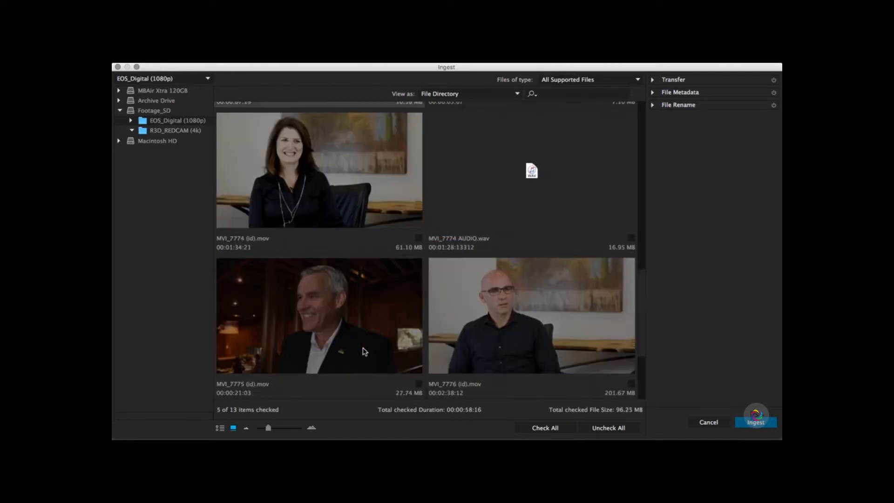
scroll(363, 347, up, 3)
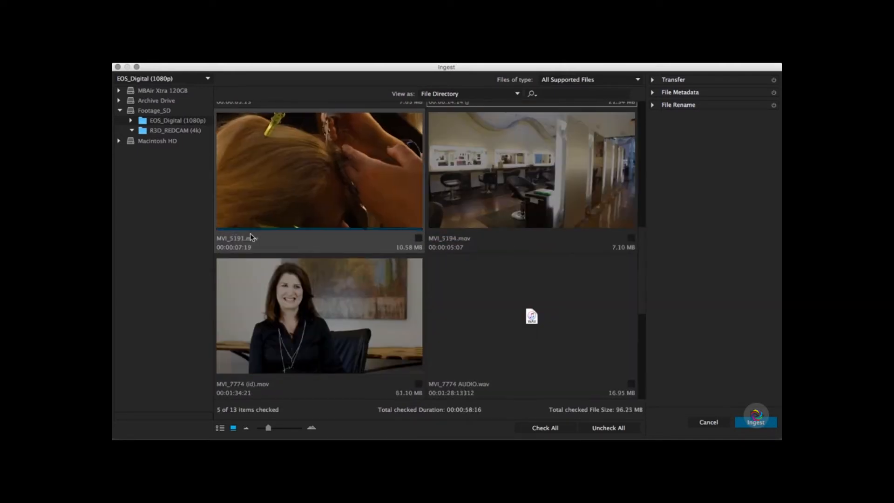
Preview the MVI_5191.mov and MVI_5194.mov clips and check both for ingest
drag(224, 230, 255, 232)
key(space)
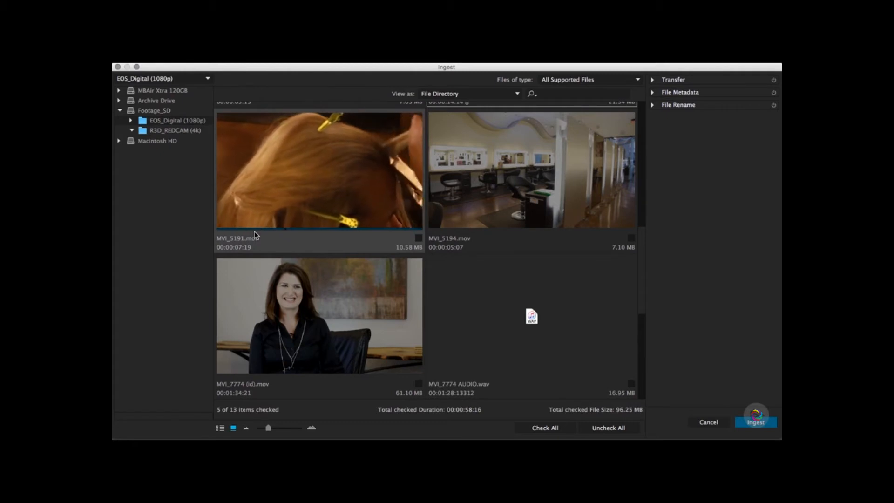
click(417, 237)
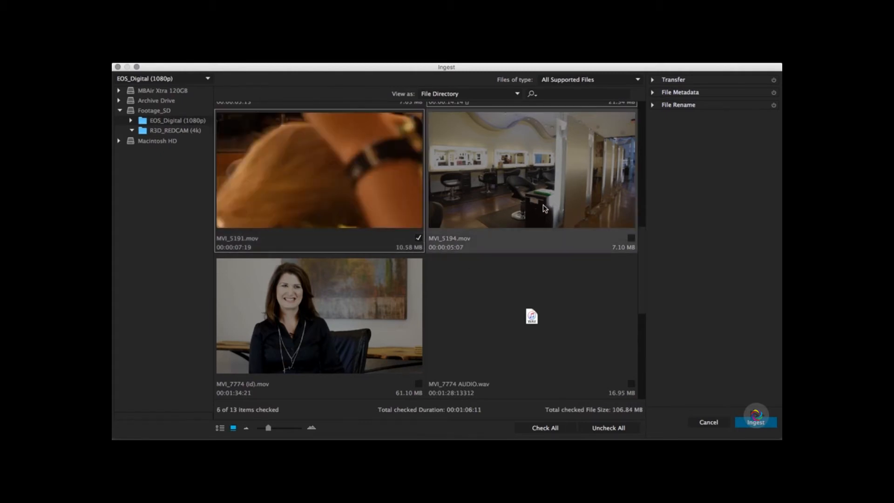
key(space)
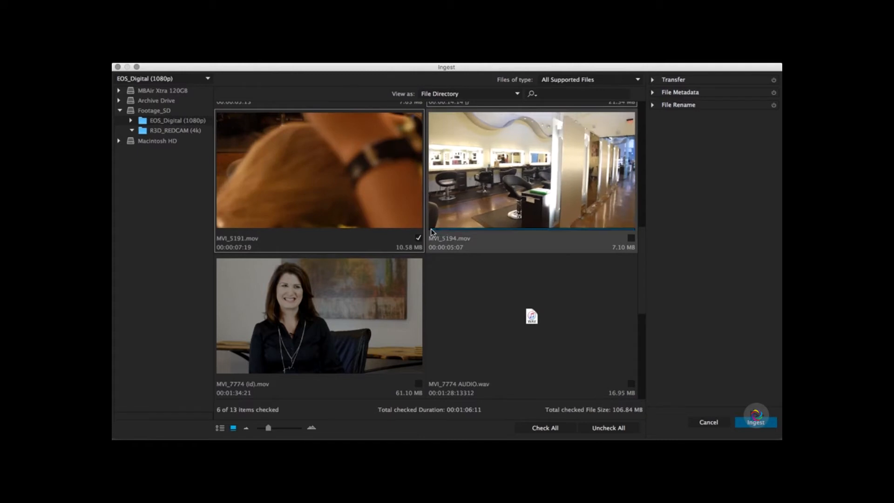
click(631, 239)
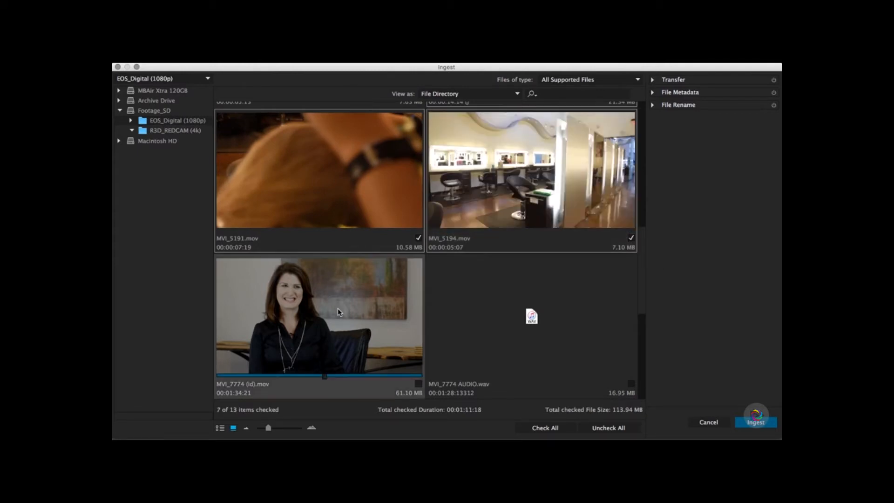
Check MVI_7774 (id).mov, MVI_7774 AUDIO.wav, MVI_7775 (id).mov, MVI_7776 (id).mov and MVI_7776 AUDIO.wav for ingest
scroll(338, 311, down, 2)
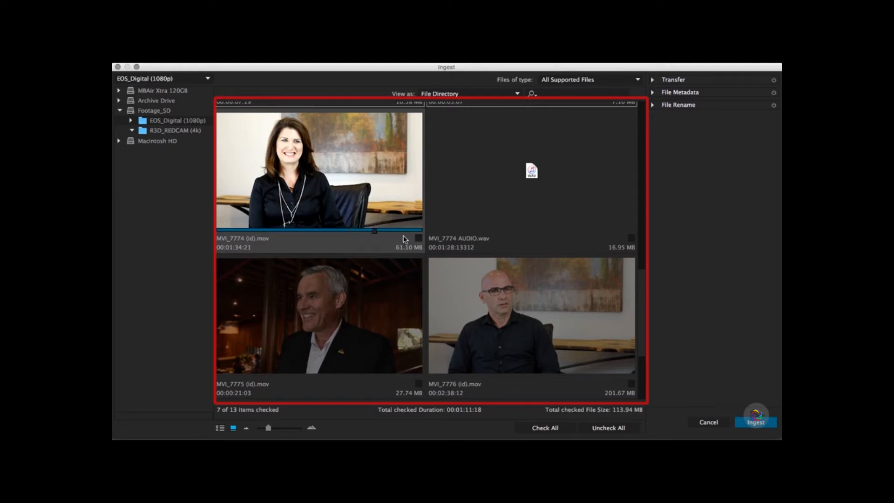
click(418, 239)
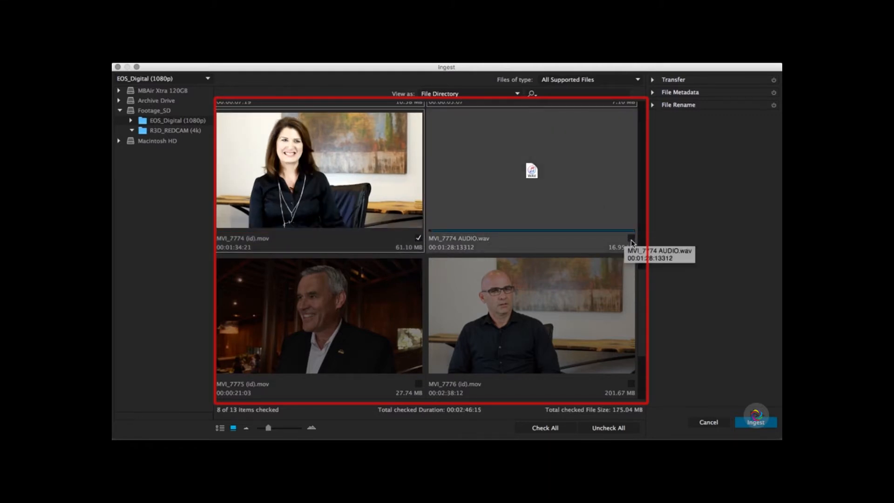
click(630, 239)
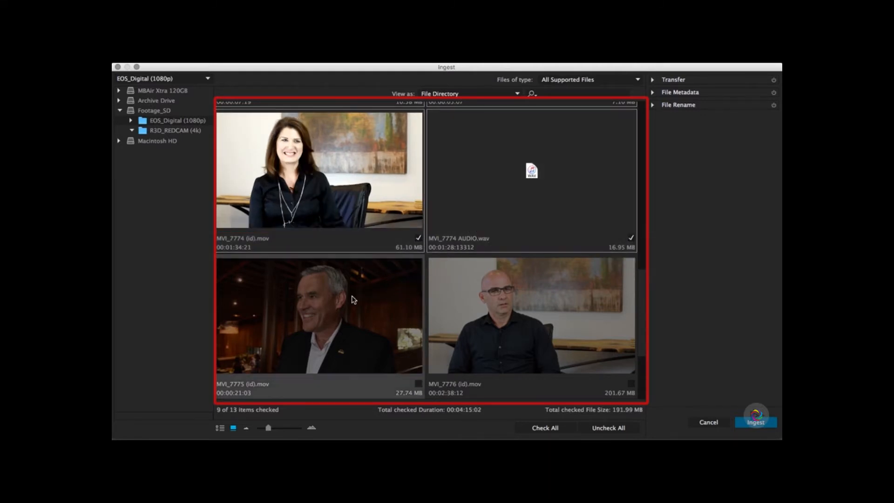
scroll(352, 299, down, 2)
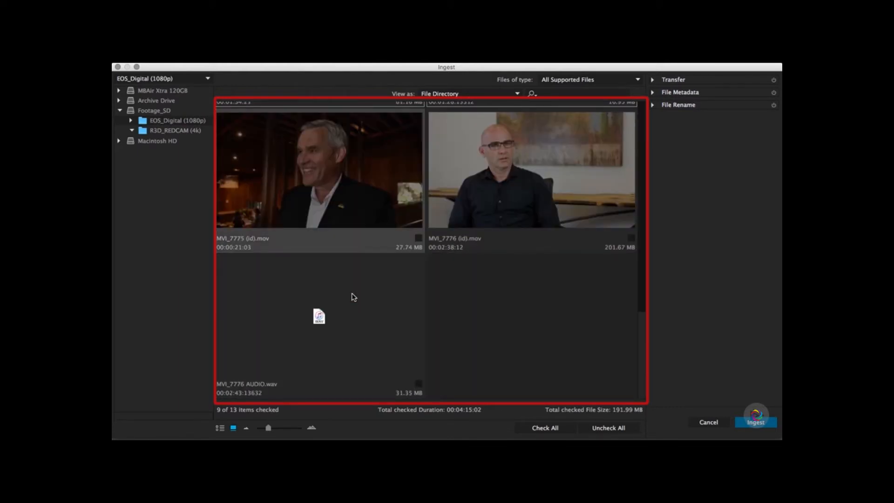
click(418, 238)
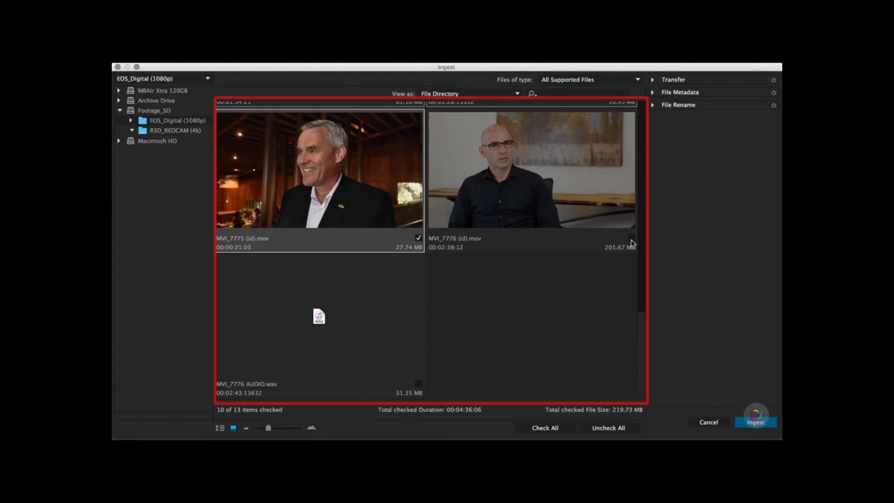
click(630, 238)
click(401, 382)
click(418, 384)
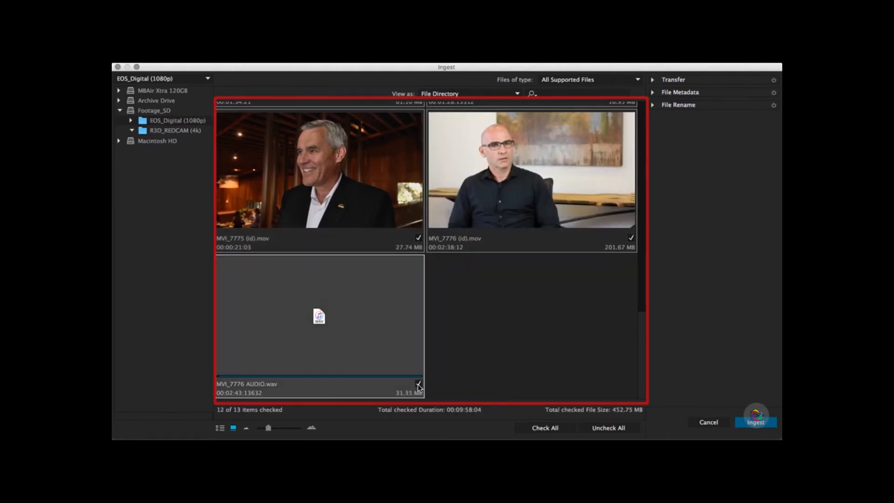
Shrink the clip thumbnails to review the whole selection, enlarging them briefly to inspect the unchecked MVI_5177.mov
drag(269, 428, 251, 429)
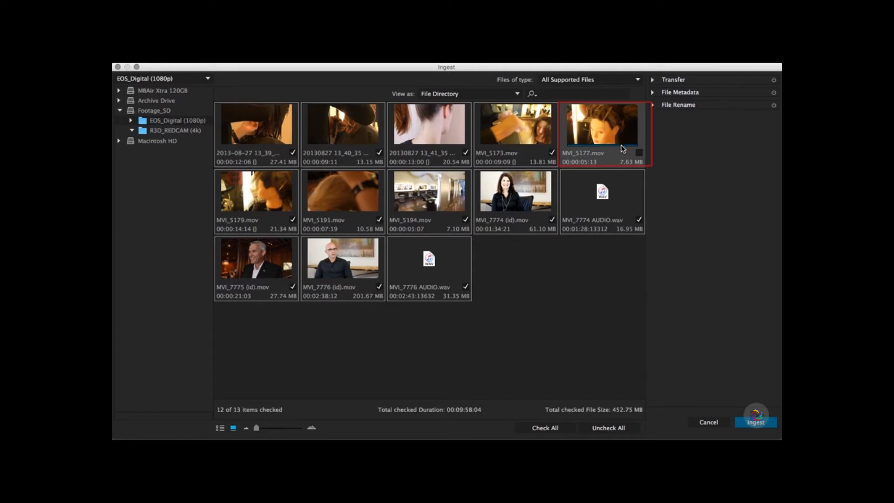
drag(256, 427, 280, 427)
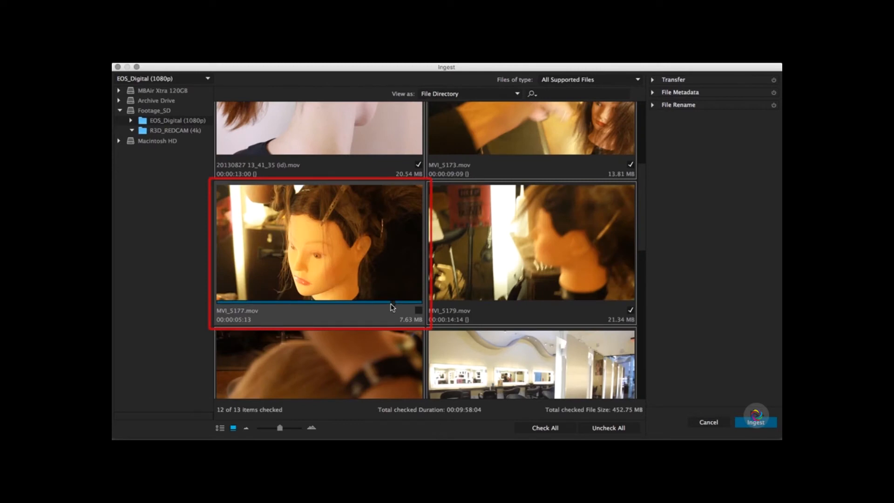
drag(280, 427, 253, 427)
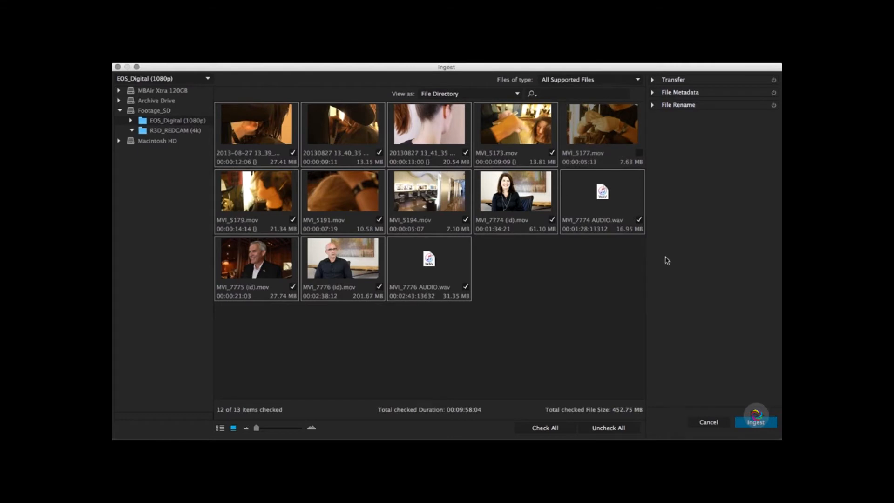
Enable transferring clips and set the primary destination to the Prelude to Premiere Project folder on the Desktop
click(652, 80)
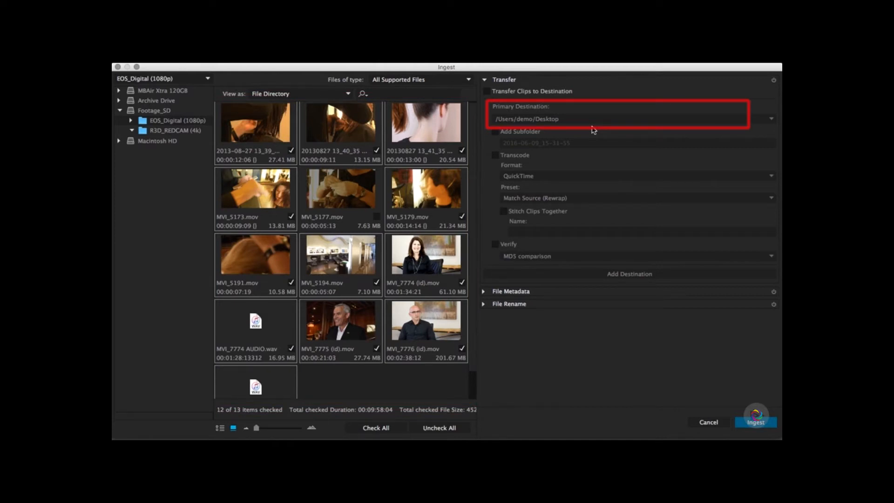
click(487, 92)
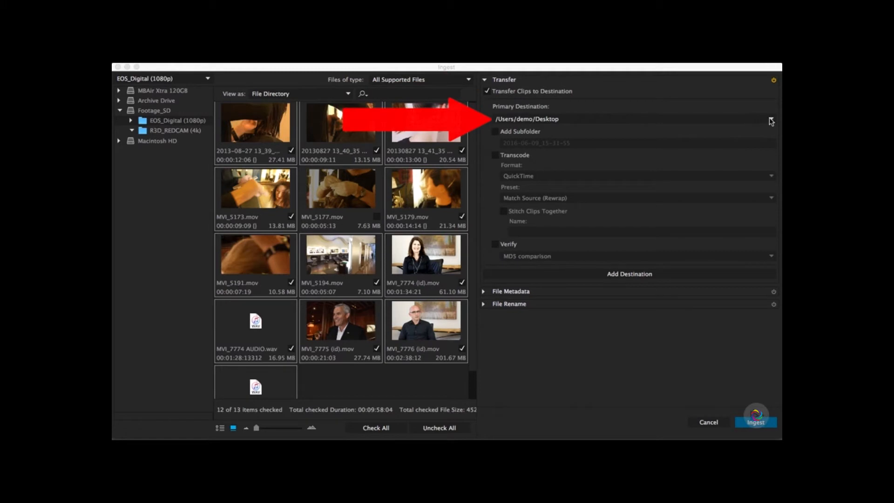
click(770, 120)
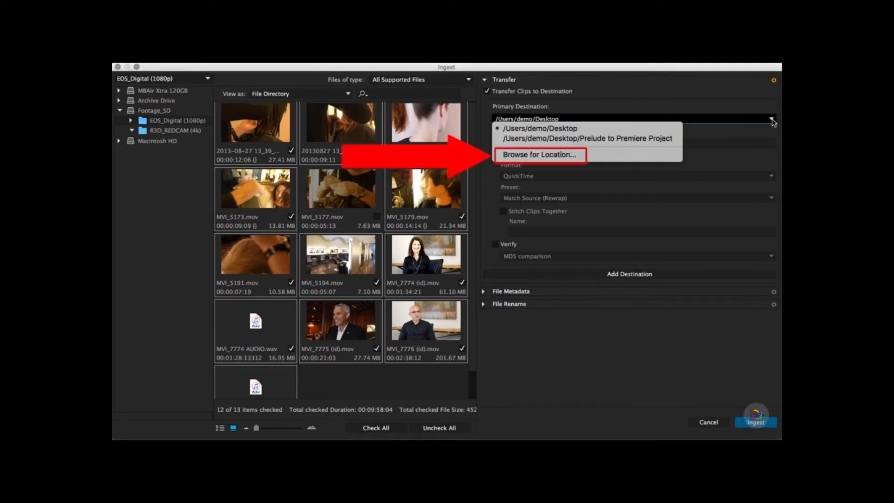
click(628, 154)
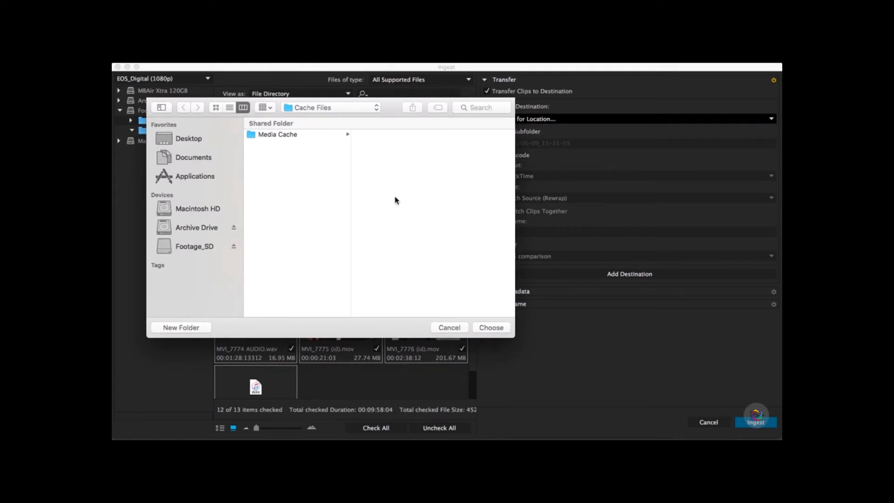
click(198, 140)
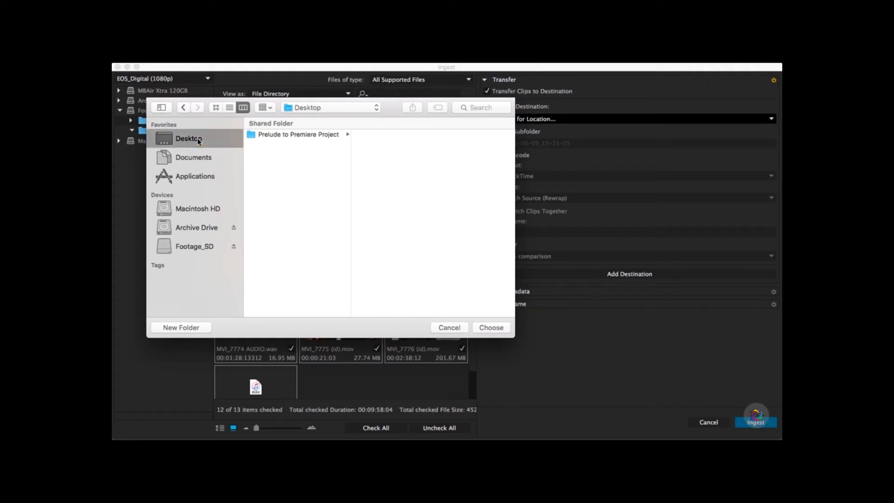
click(330, 138)
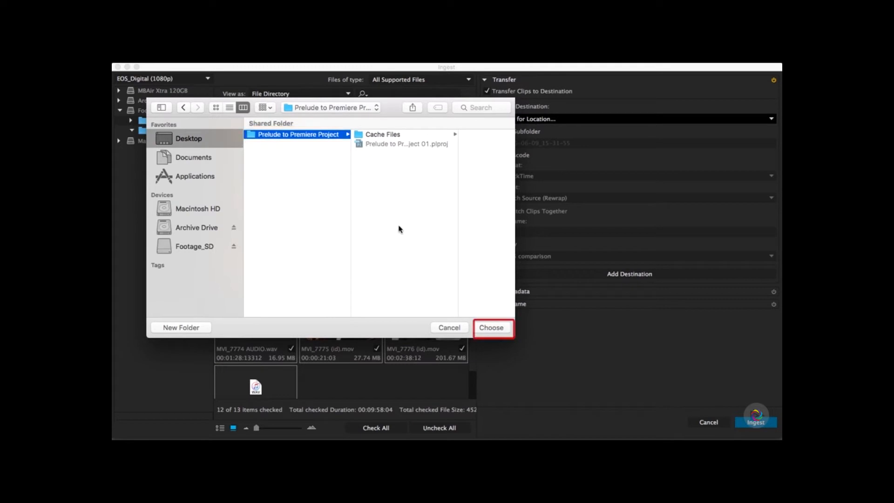
click(501, 334)
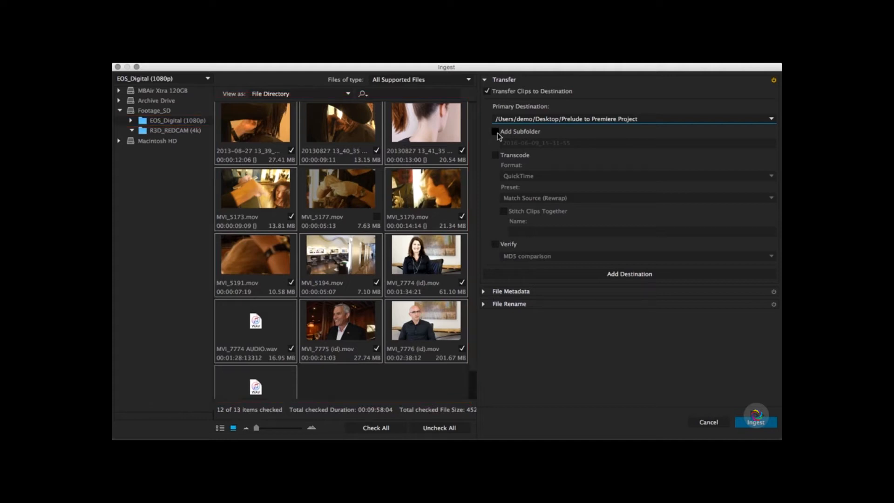
Add a subfolder named "EOS_Digital (1080p) Footage" to the primary destination
click(497, 132)
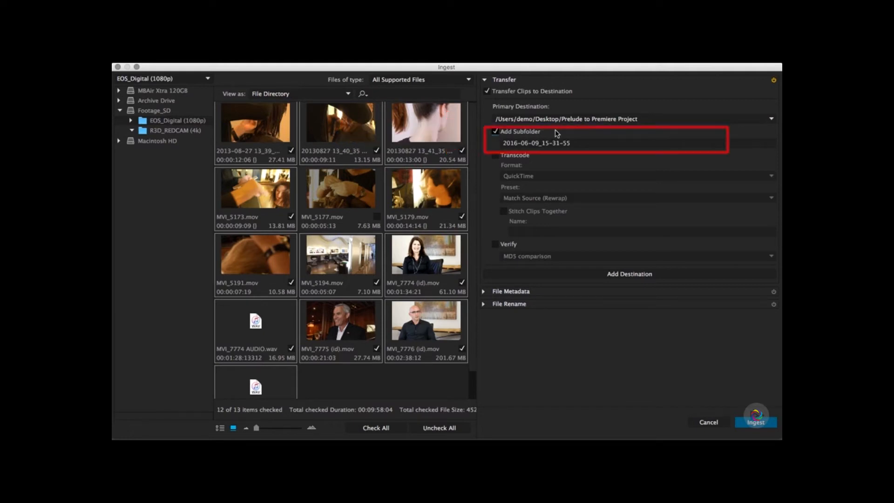
click(585, 145)
drag(573, 143, 501, 144)
text(EOS_D)
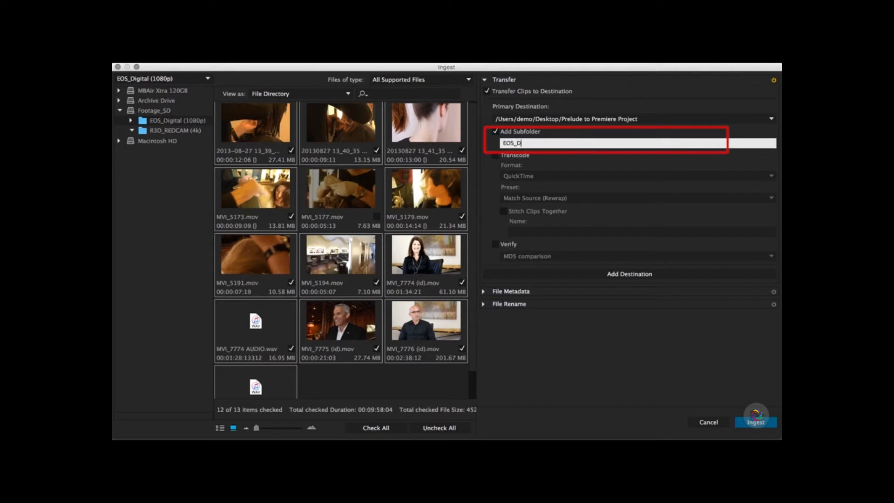
text(igital (1080p) Footage)
click(576, 168)
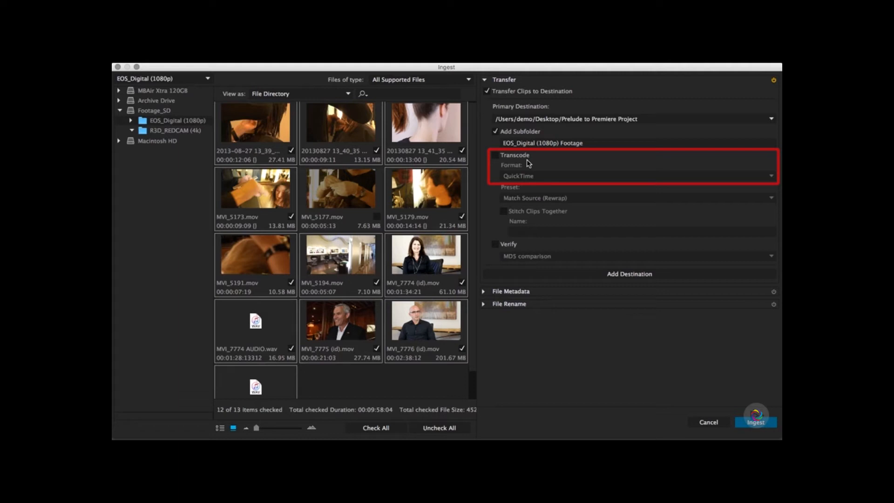
Enable transcoding to QuickTime format with the Match Source (Rewrap) preset, leaving Stitch Clips Together off
click(495, 157)
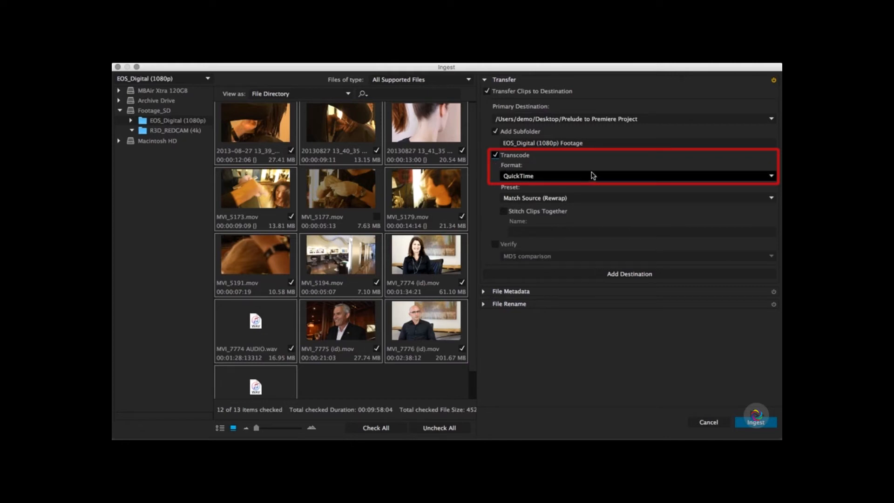
click(615, 179)
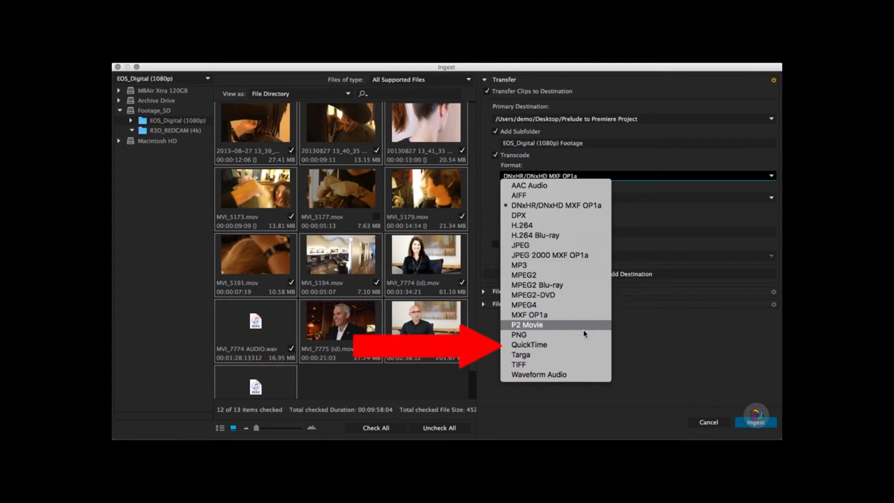
click(565, 346)
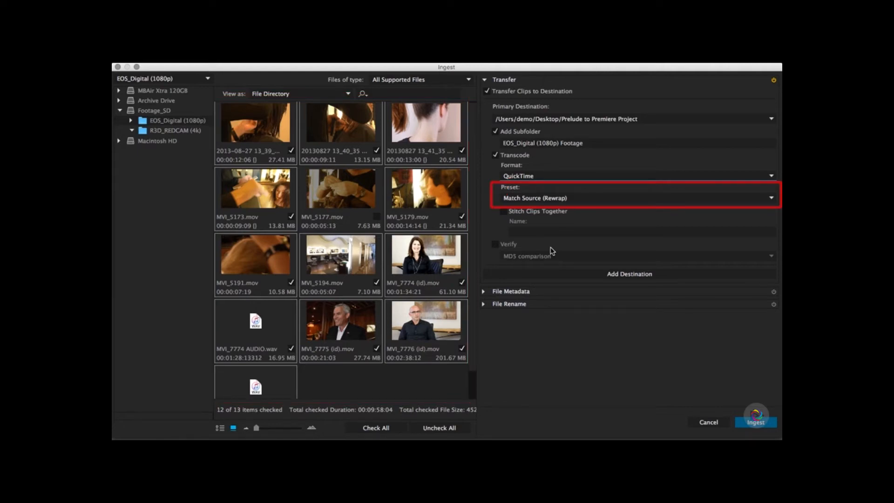
click(596, 201)
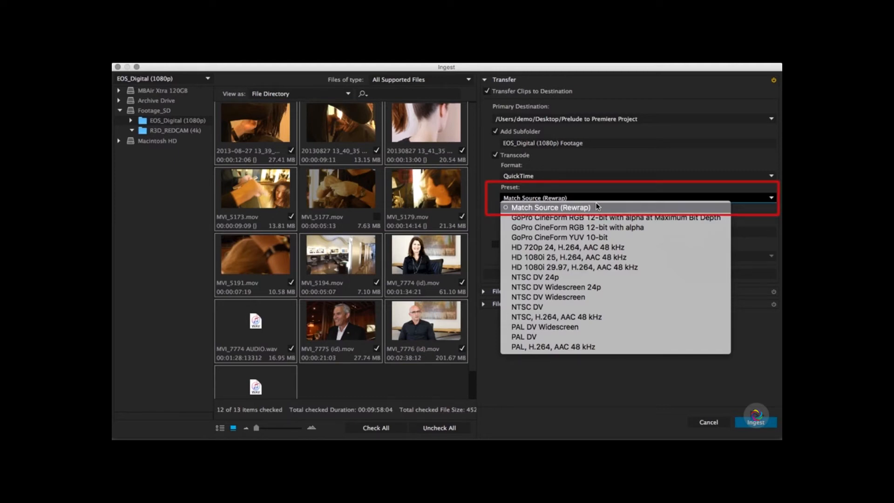
click(630, 190)
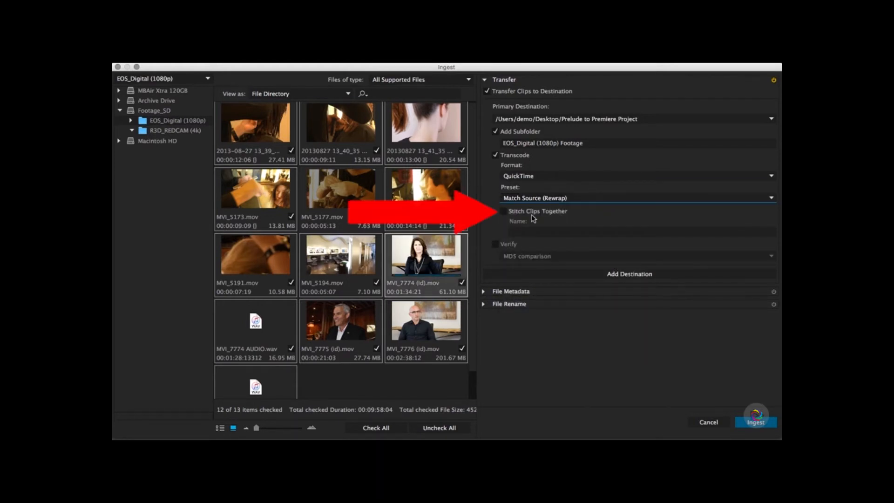
click(504, 213)
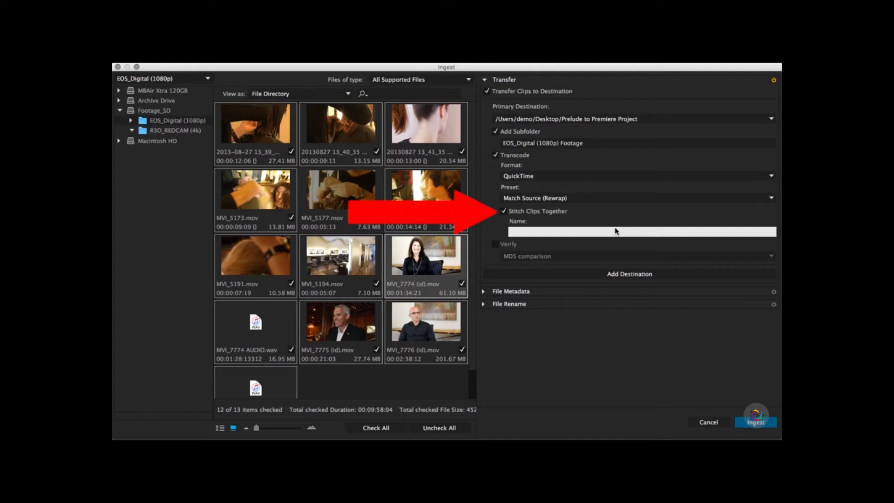
click(519, 211)
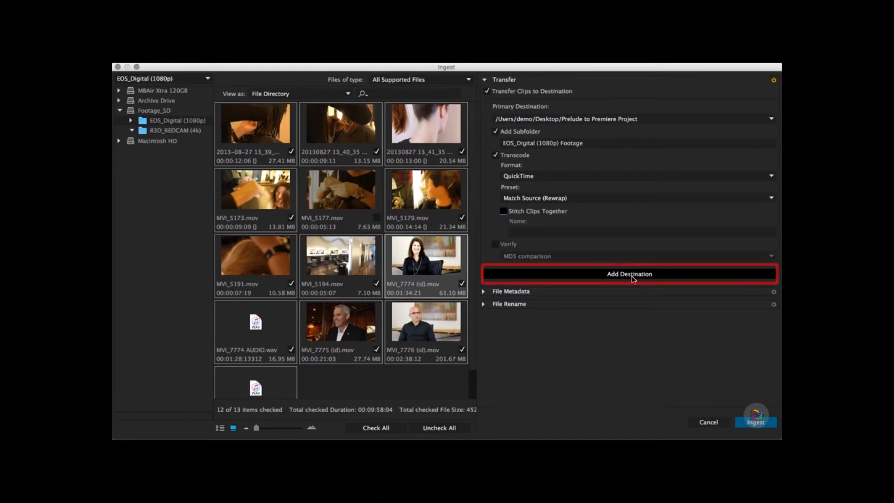
Add the Archive Drive as a second transfer destination
click(664, 275)
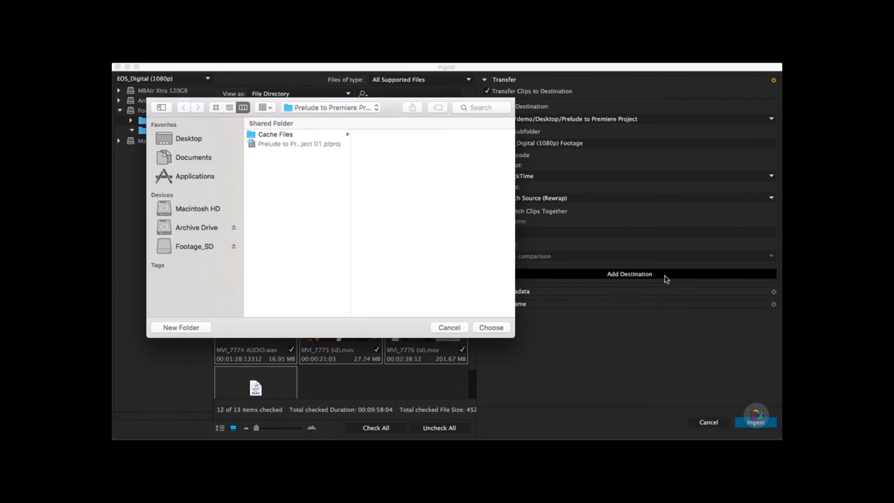
drag(392, 99, 487, 178)
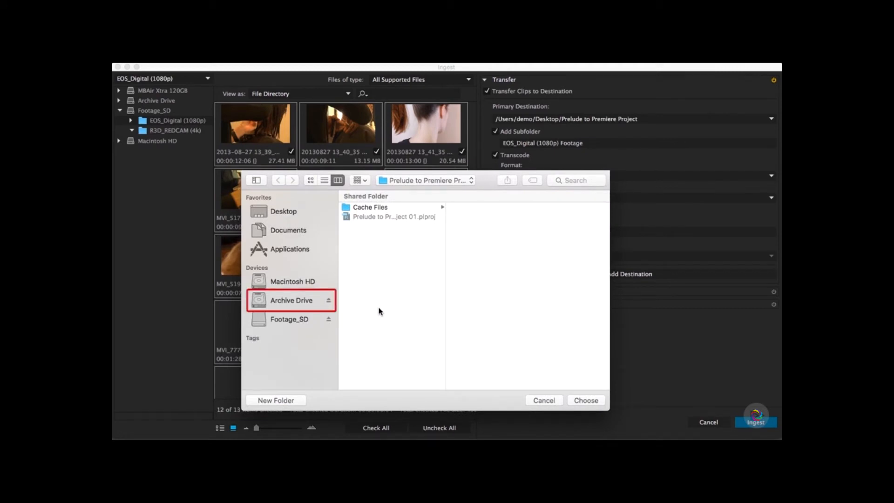
click(296, 302)
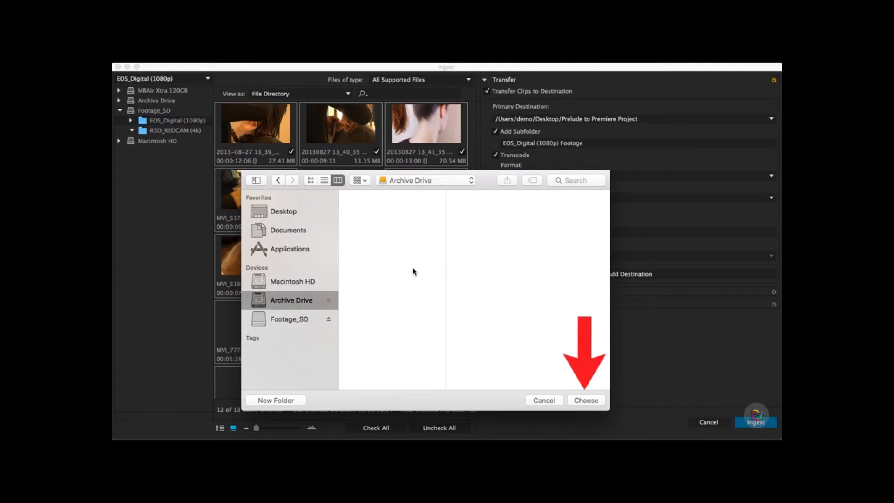
click(595, 399)
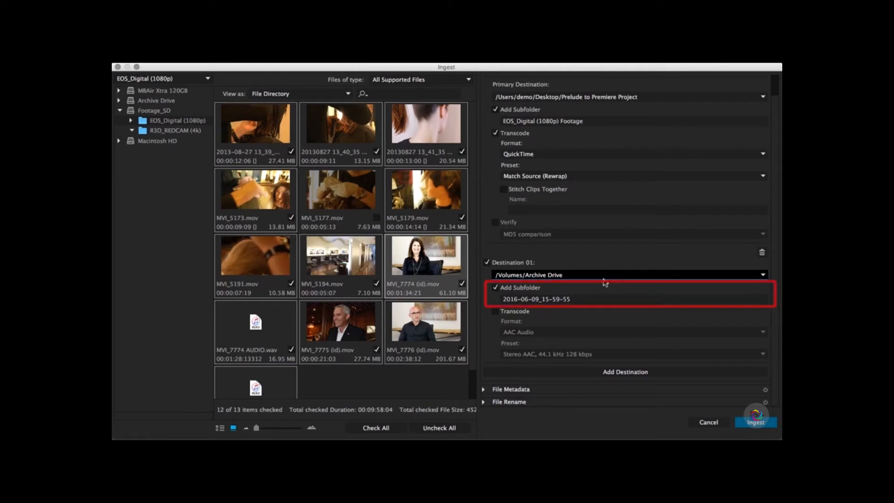
Name the Archive Drive destination's subfolder "EOS_Digital (1080p) Footage (Backup)" and leave its transcoding off
click(577, 302)
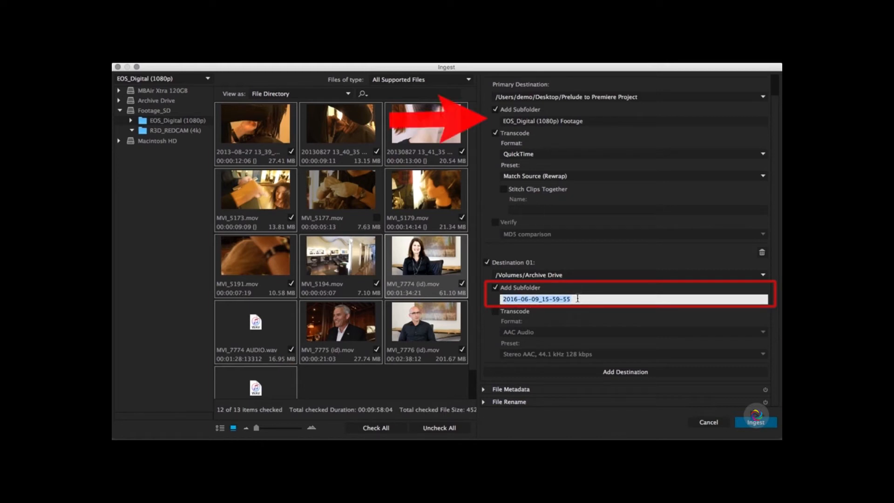
scroll(593, 142, up, 2)
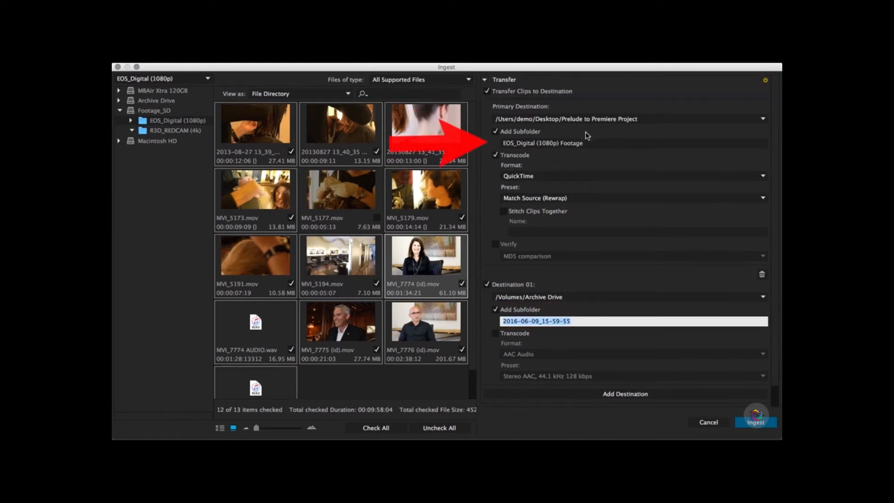
click(582, 144)
key(super+c)
scroll(571, 142, down, 1)
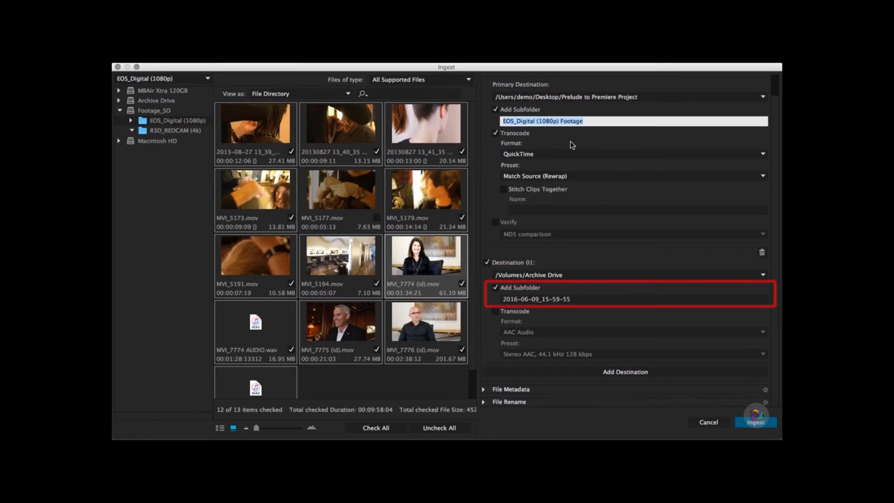
click(577, 302)
key(super+a)
key(super+v)
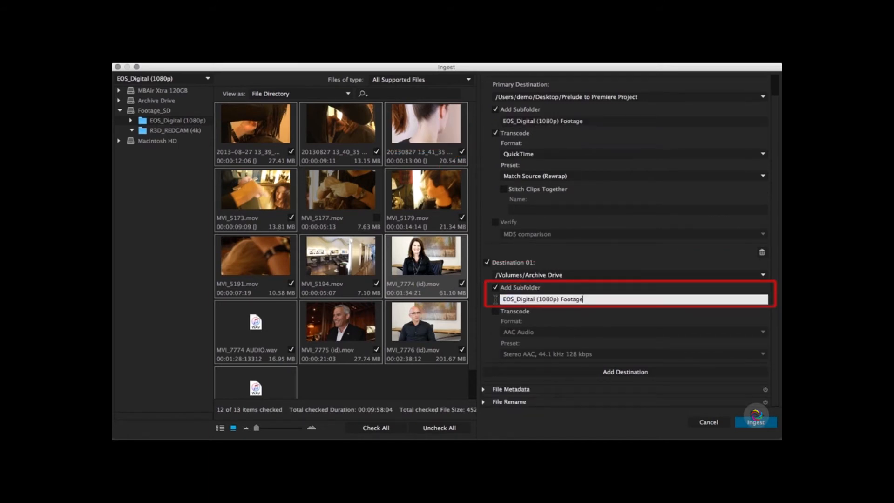
text((Backup))
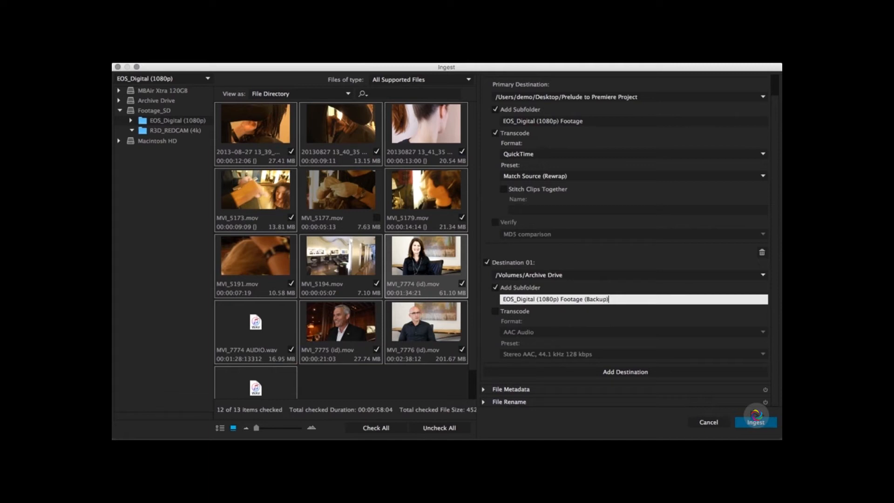
click(643, 309)
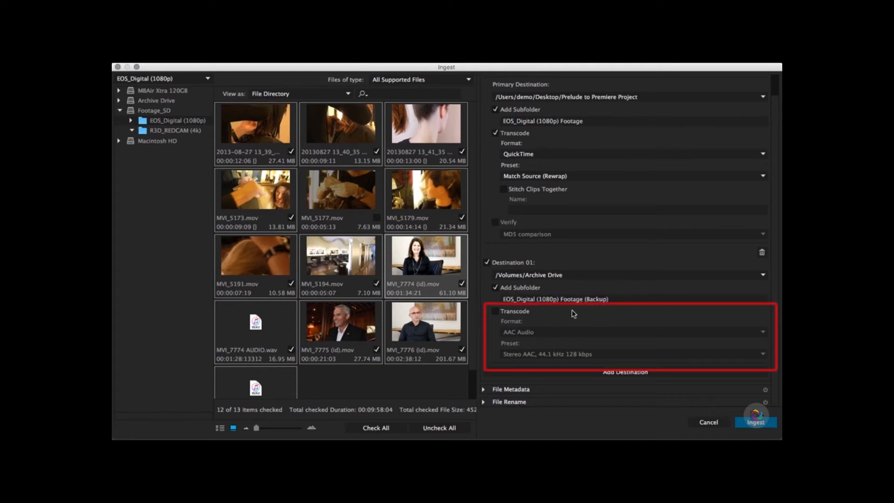
click(495, 311)
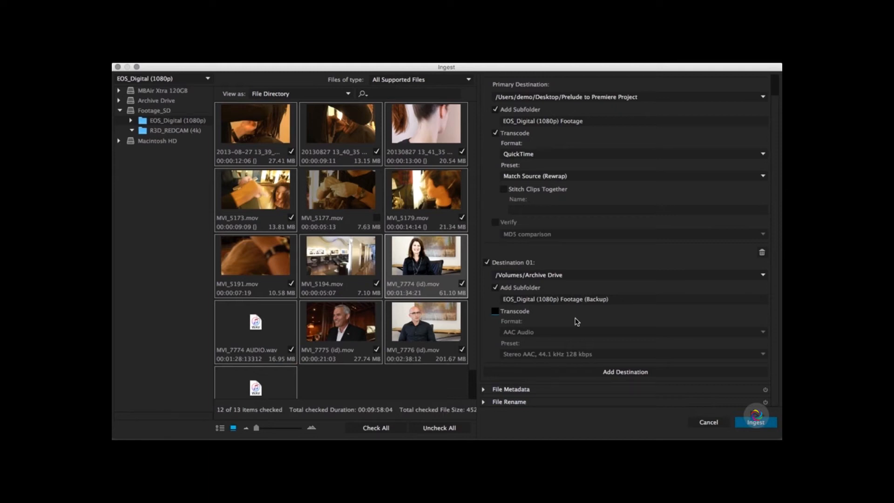
scroll(688, 343, up, 2)
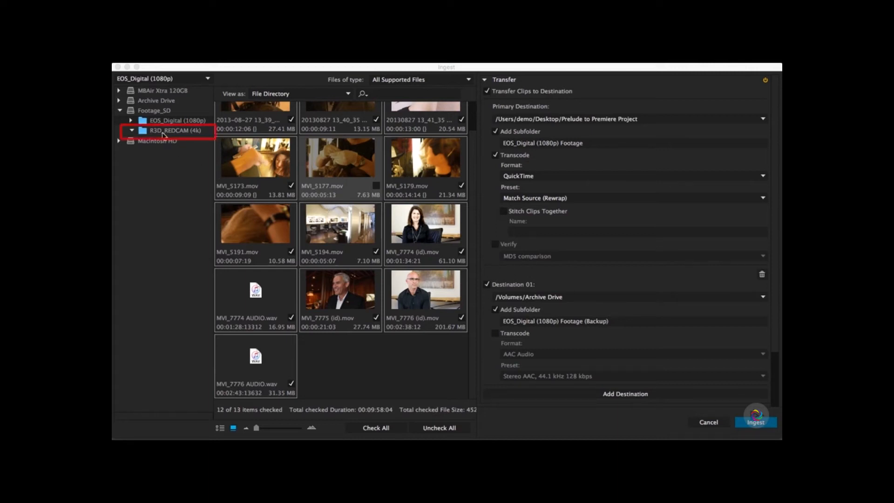
Open the R3D_REDCAM (4k) folder, mark its first three clips for ingest and widen the clip area
click(185, 131)
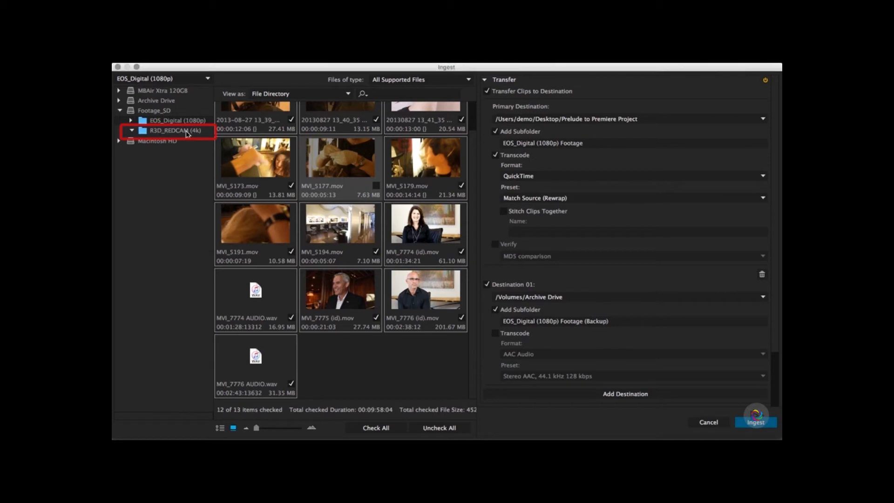
click(187, 132)
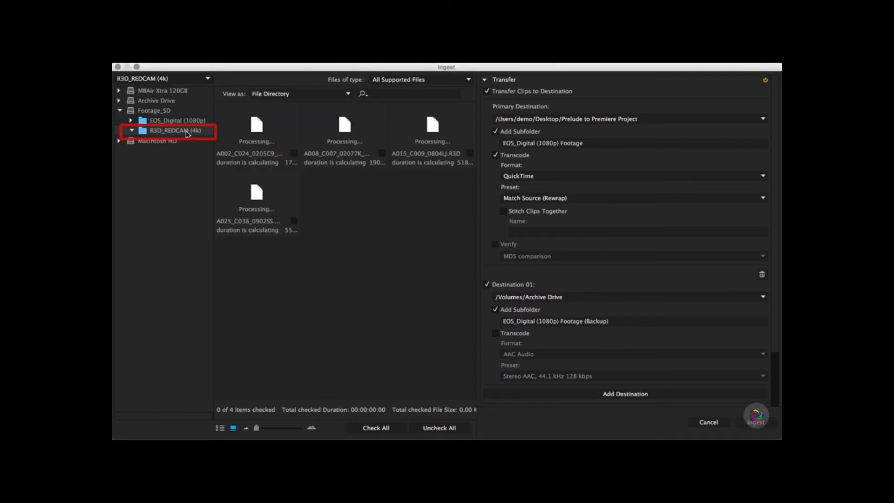
click(294, 154)
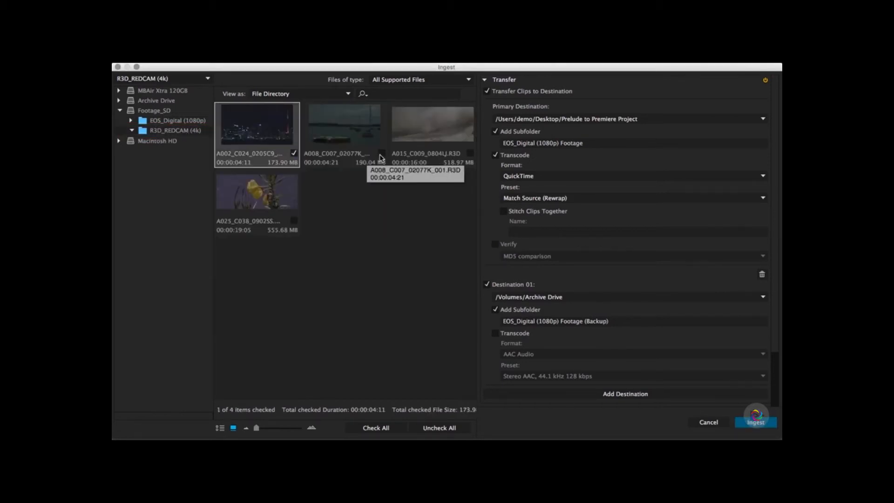
click(381, 153)
click(469, 153)
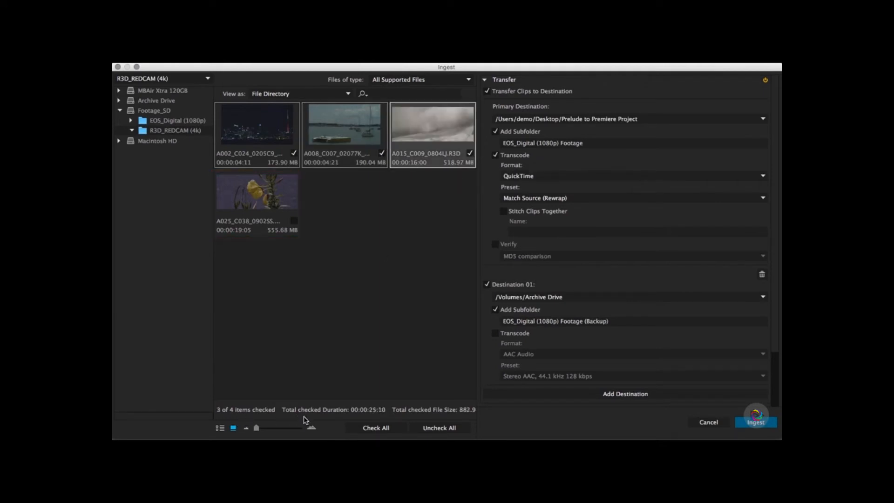
drag(479, 367, 510, 367)
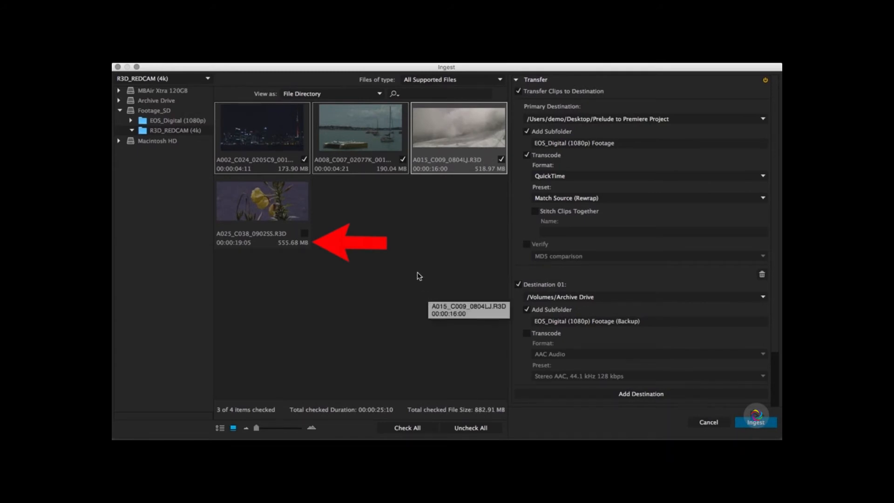
Return to the EOS_Digital (1080p) folder and mark every clip for ingest except MVI_5177.mov
click(176, 122)
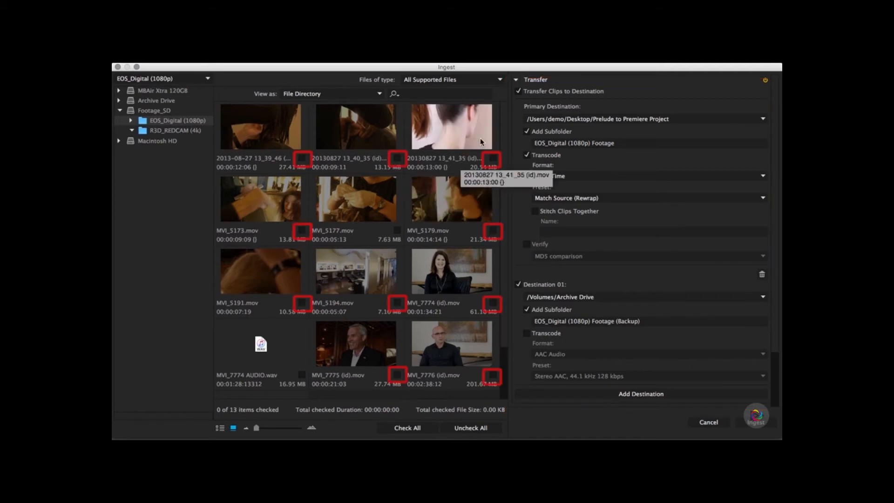
click(456, 137)
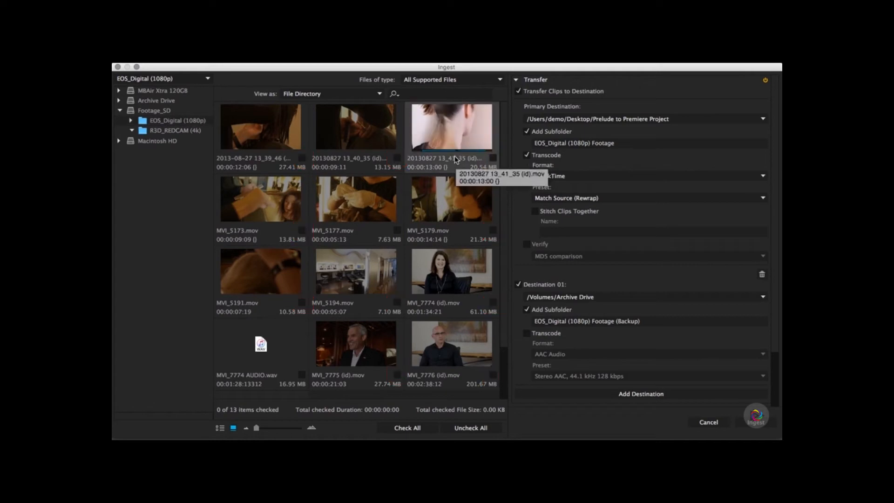
drag(258, 428, 267, 428)
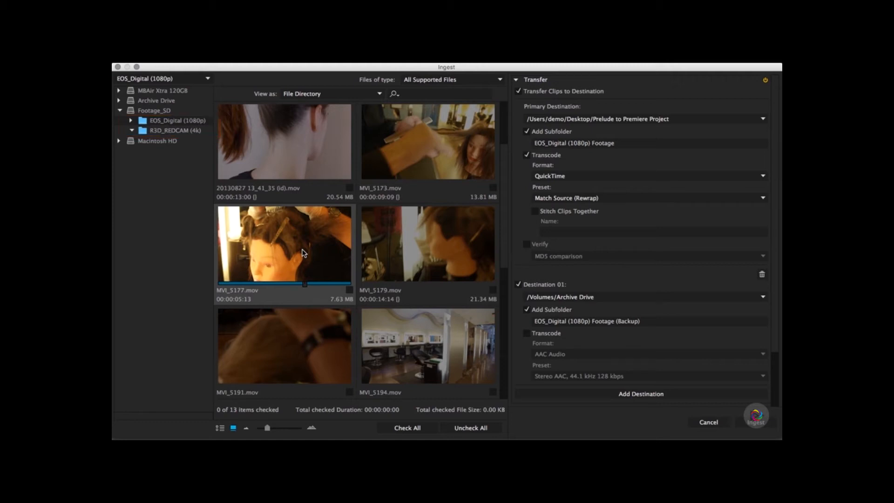
scroll(462, 289, up, 2)
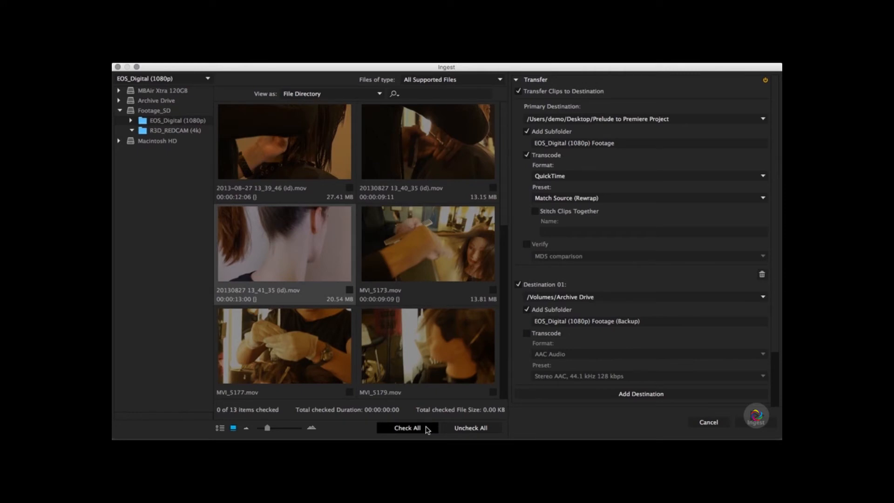
click(406, 428)
scroll(392, 244, down, 2)
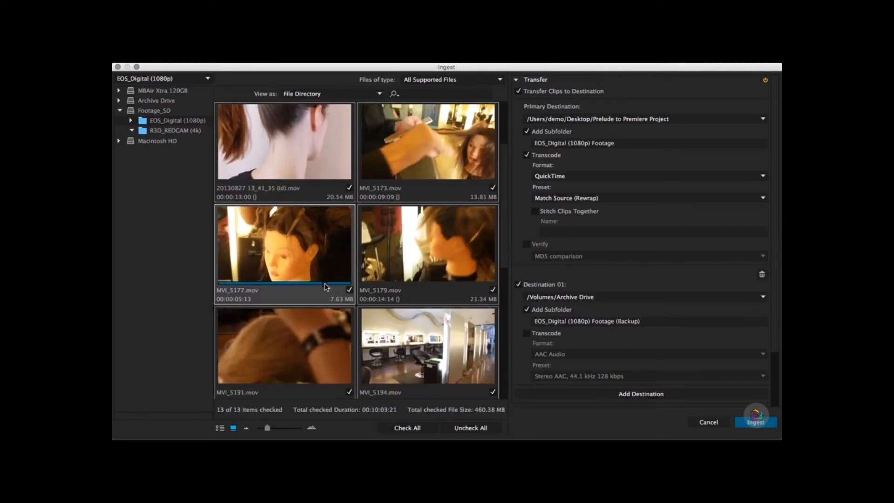
click(350, 290)
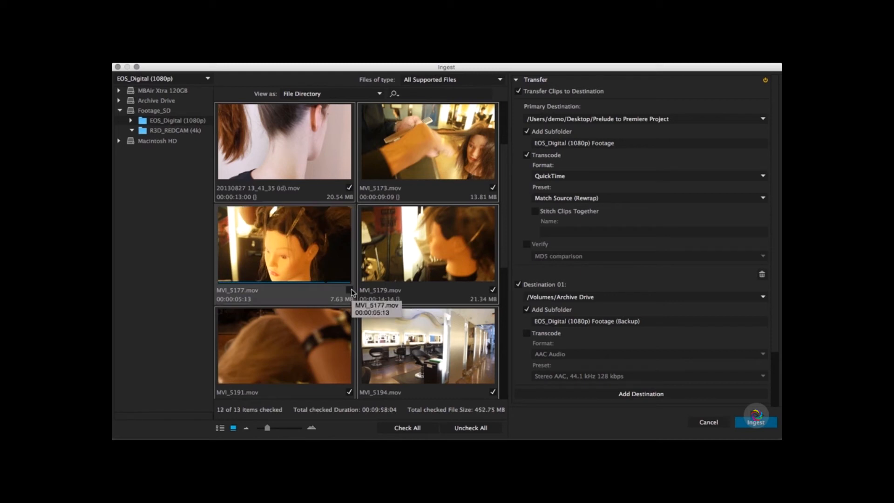
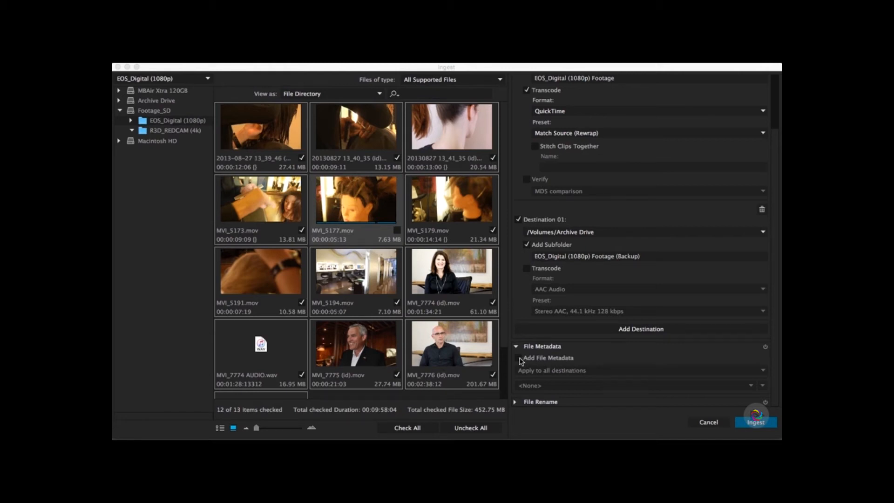
Enable adding file metadata and start a new metadata preset with one empty key and value entry
click(519, 358)
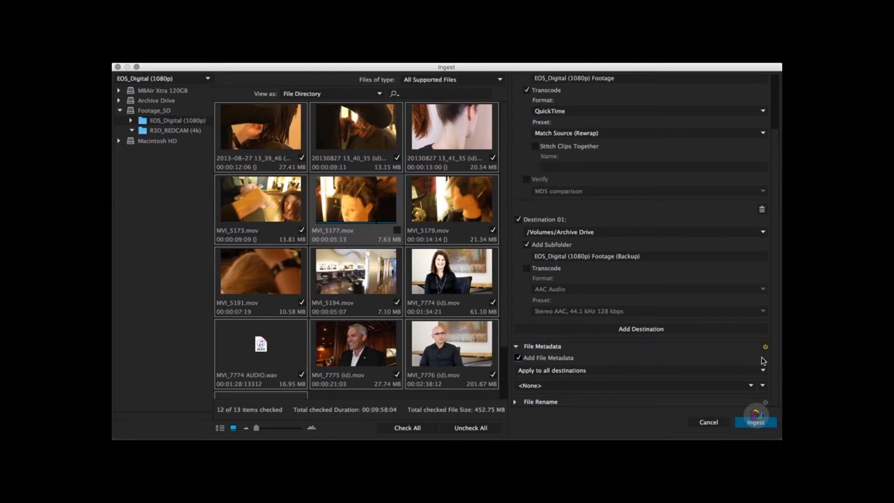
click(762, 386)
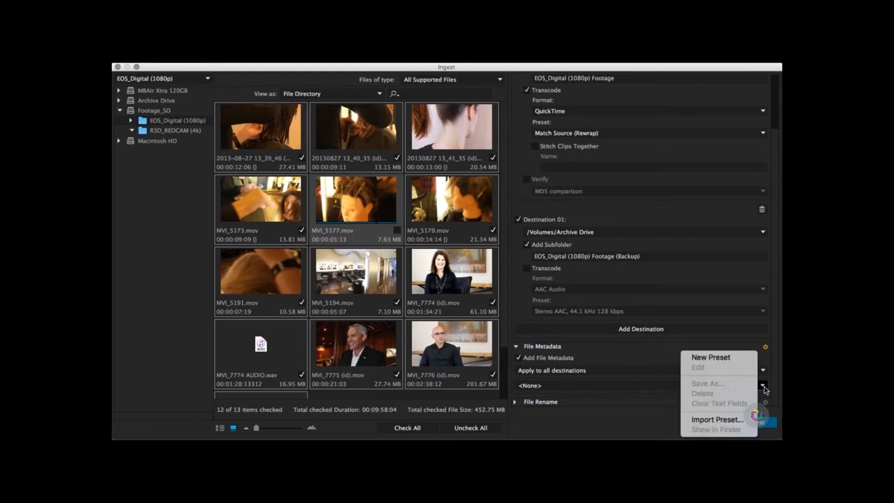
click(741, 356)
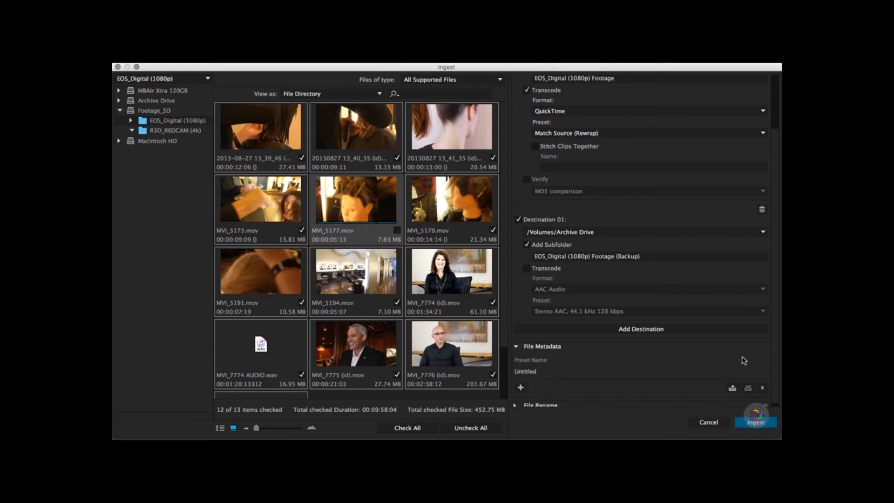
scroll(675, 350, down, 1)
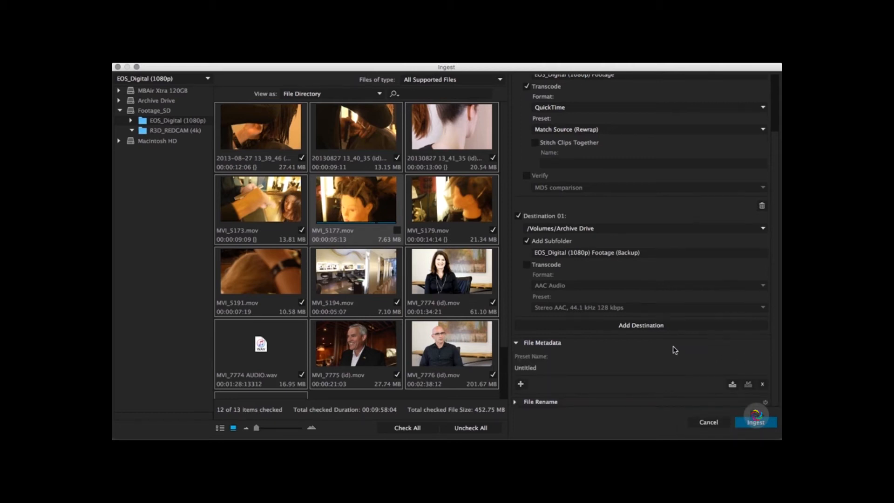
click(522, 385)
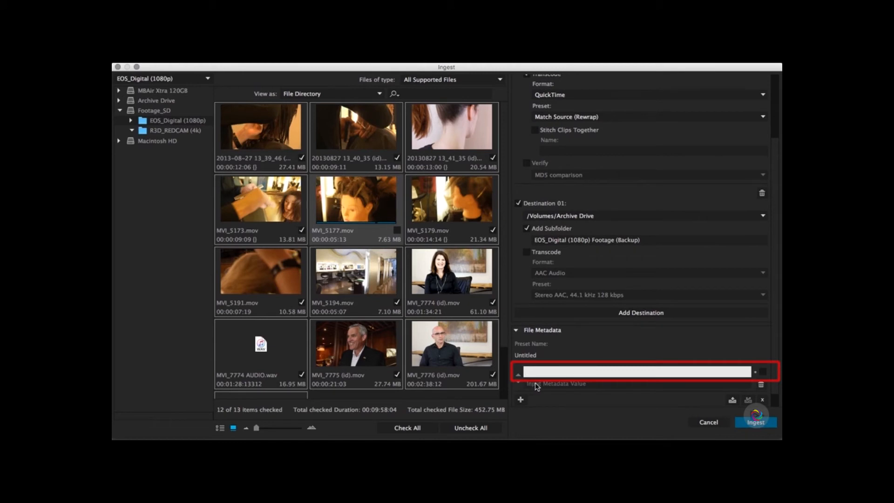
scroll(619, 368, down, 1)
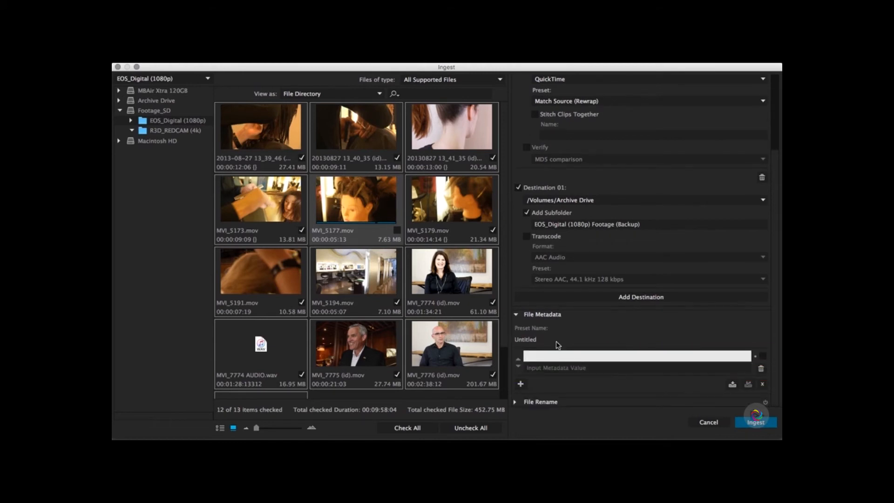
Widen the ingest settings area and set the new entry's metadata key to "Camera"
click(509, 318)
drag(509, 318, 403, 316)
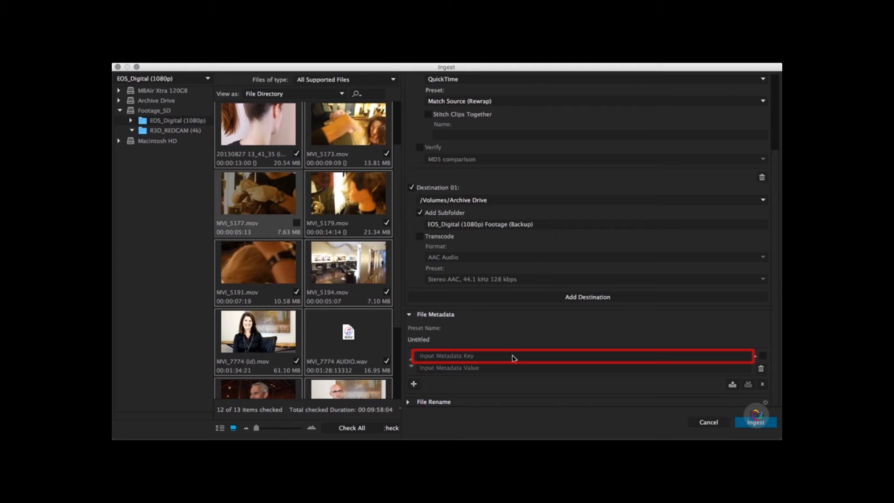
click(480, 358)
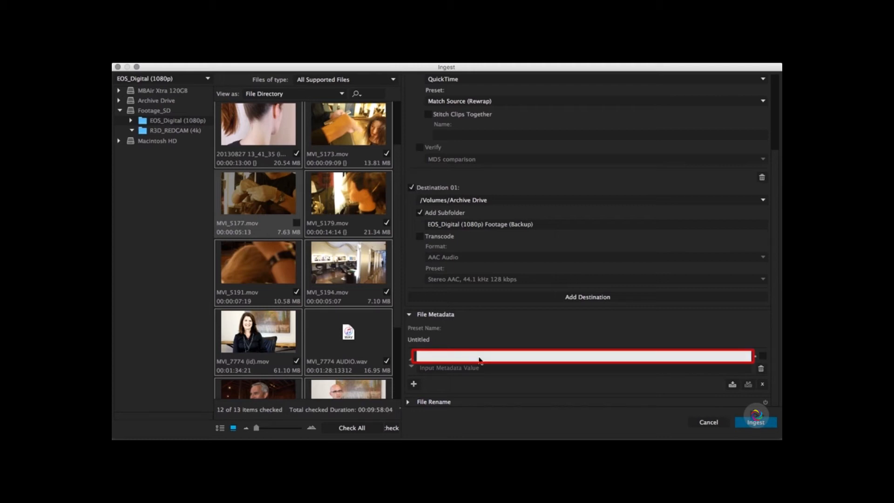
text(Camera)
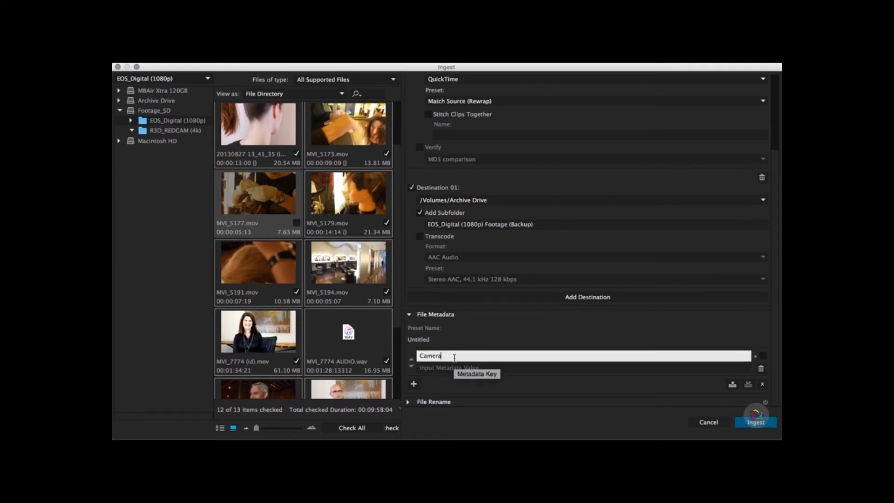
key(Return)
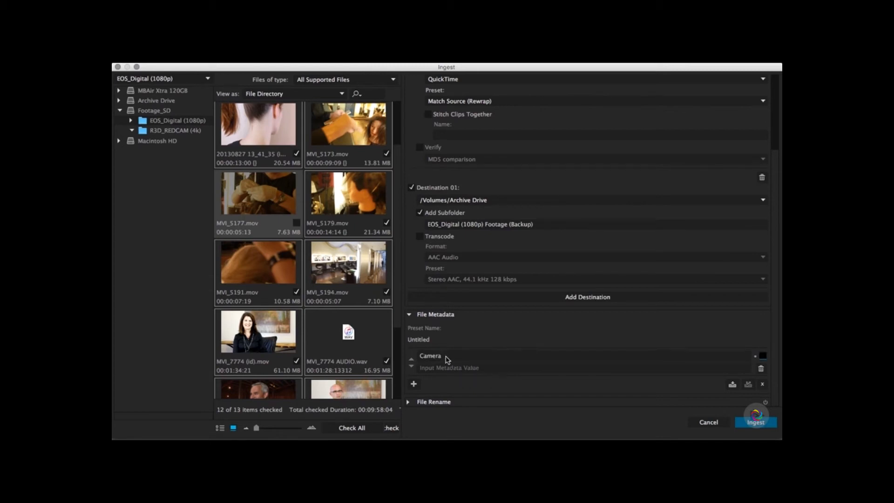
Set the metadata value for the Camera key to "EOS Canon 7D"
click(453, 367)
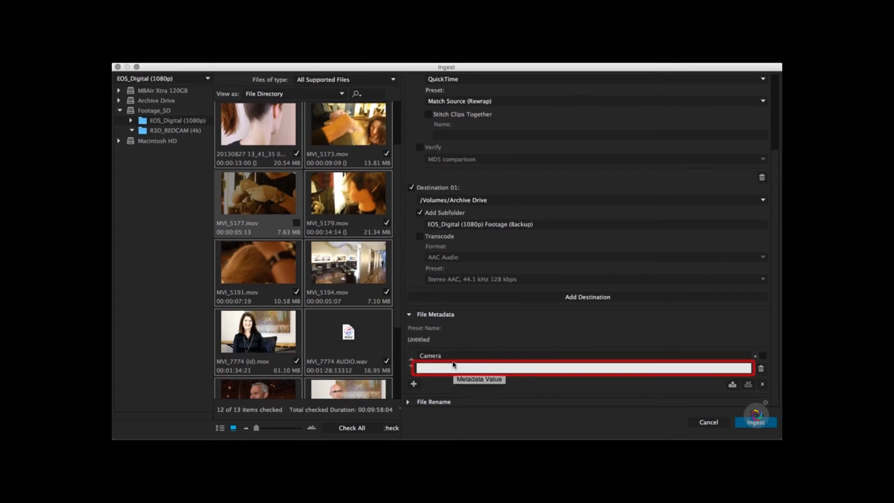
scroll(345, 280, up, 2)
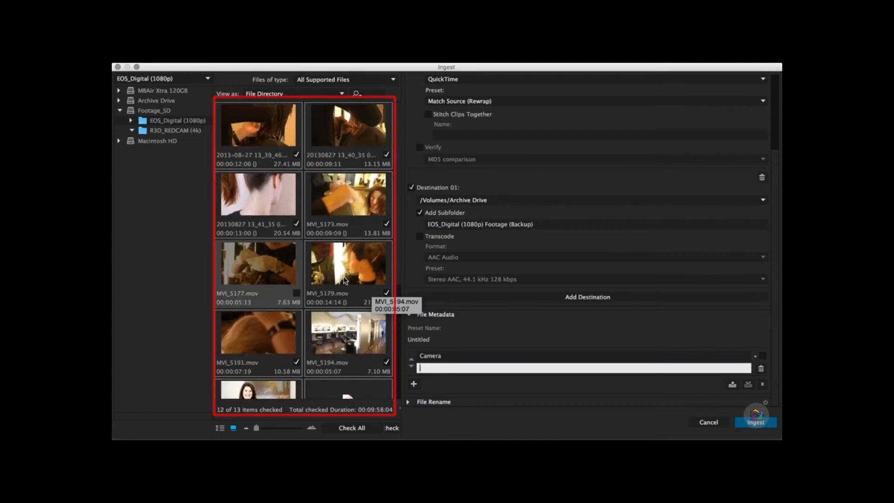
scroll(345, 280, down, 5)
click(433, 368)
text(EOS)
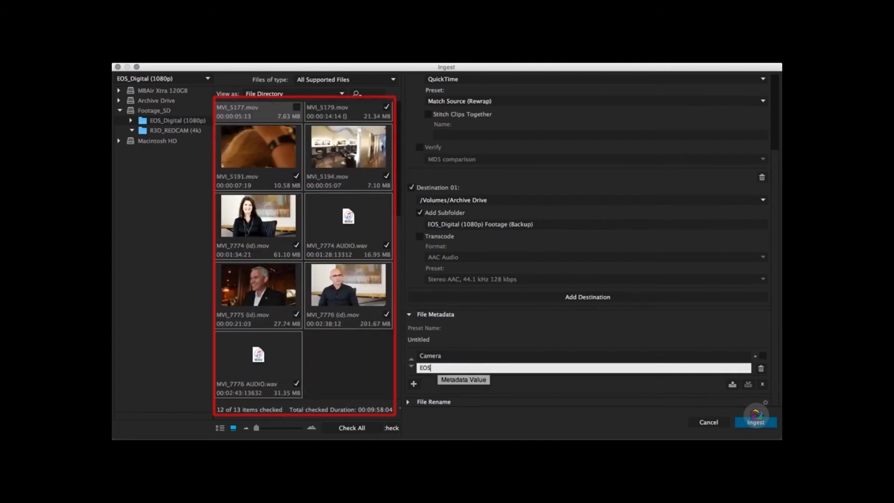
text( Canon)
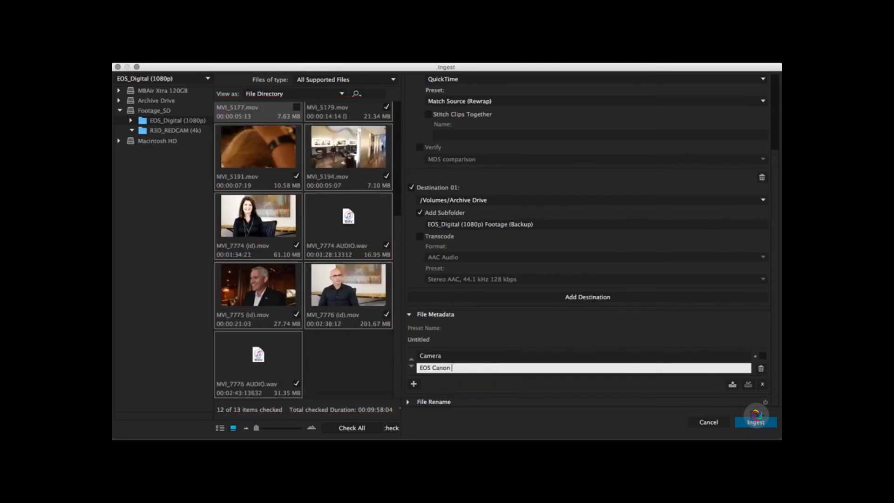
text( 7D)
click(468, 342)
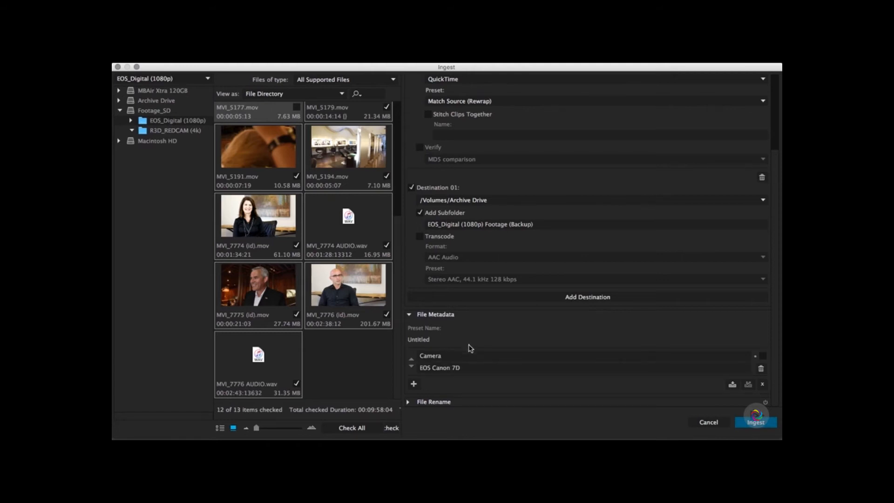
Add a second metadata entry to the preset with the key "INT_EXT" and the value "INT"
click(413, 383)
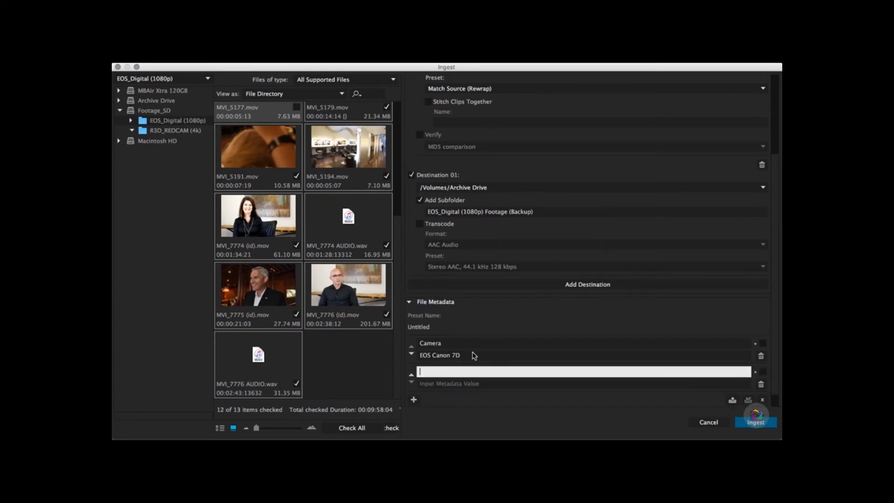
scroll(472, 355, down, 1)
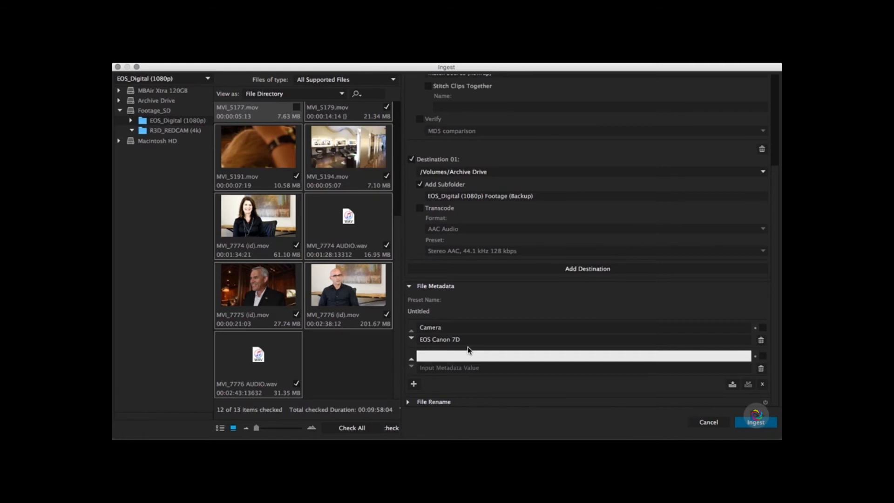
text(INT_EXT)
click(484, 368)
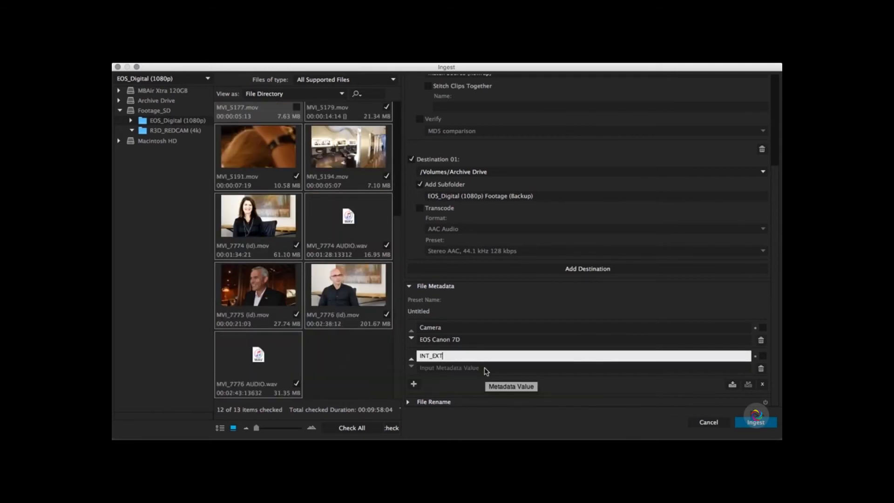
click(484, 368)
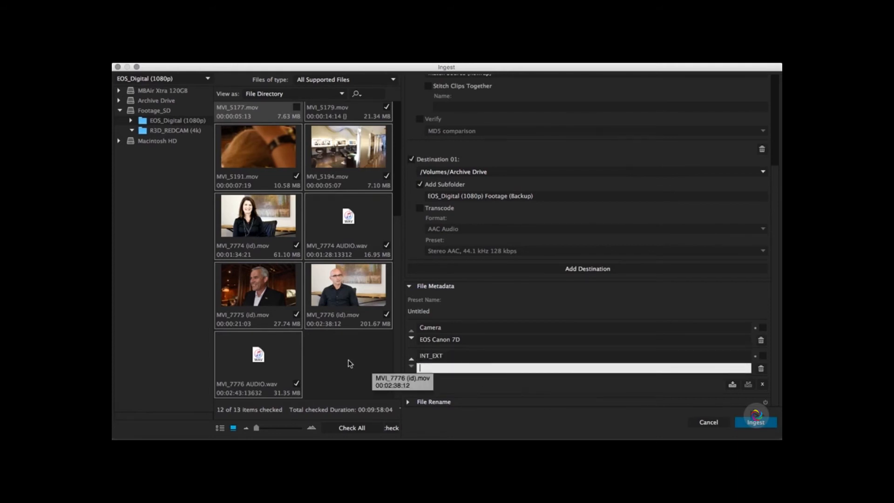
scroll(349, 363, up, 4)
scroll(349, 364, down, 4)
text(INT)
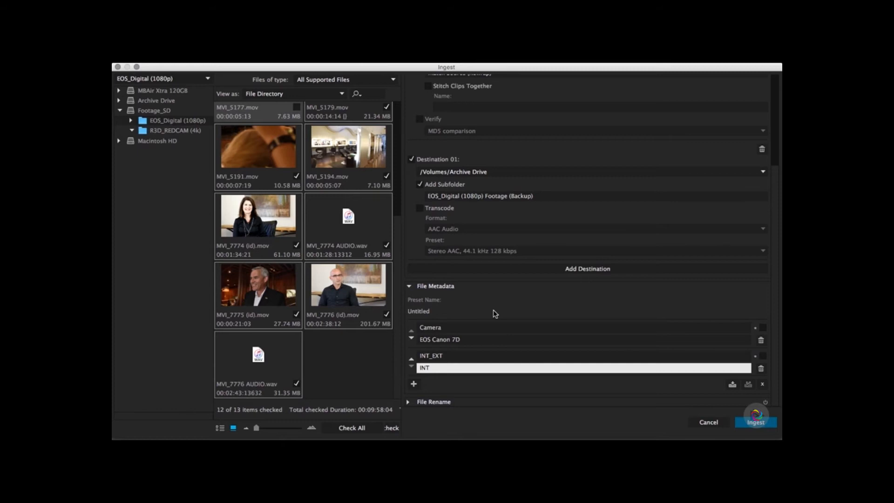
key(Return)
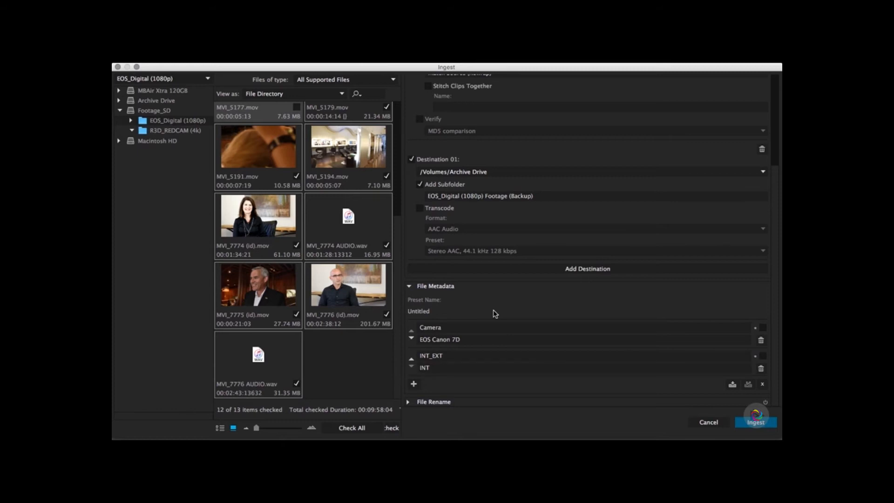
Add a third metadata entry with the key "Shot Type" and no value, and try to save the preset
click(413, 384)
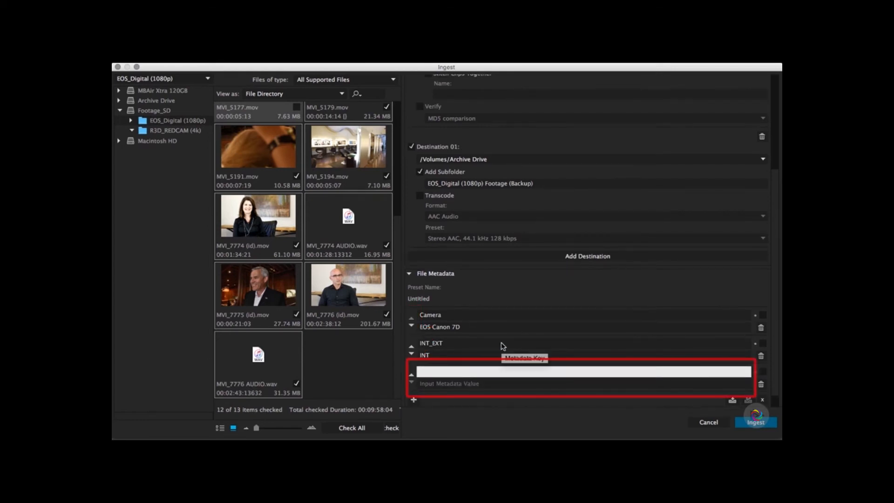
text(SHot)
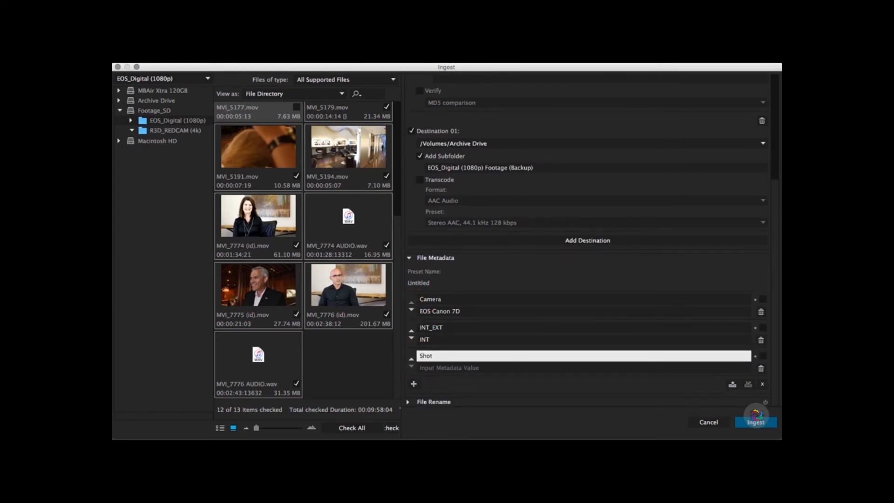
text( Type)
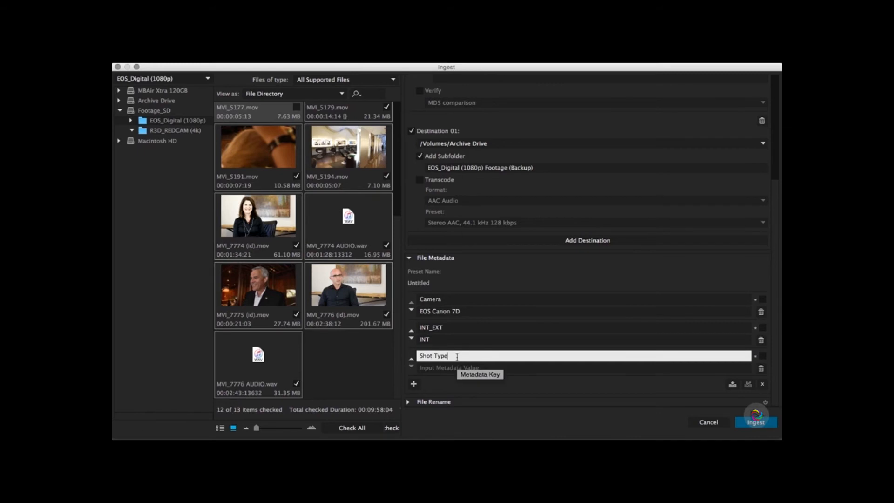
key(Return)
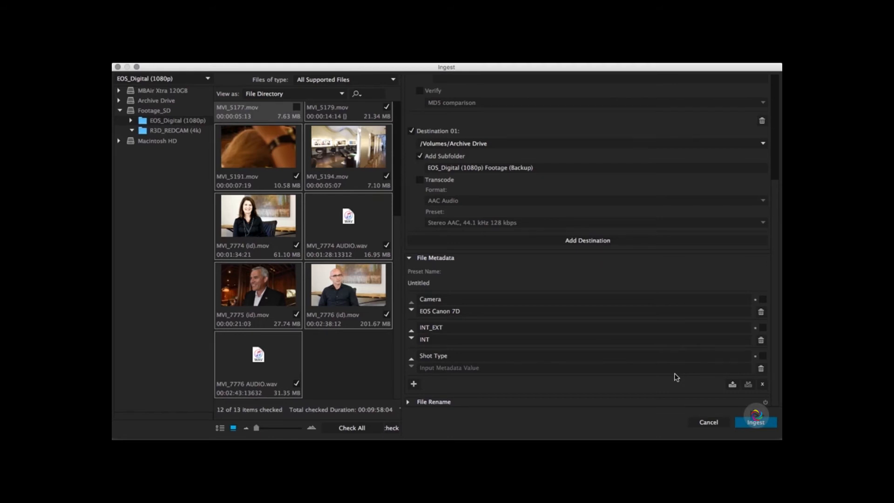
click(734, 385)
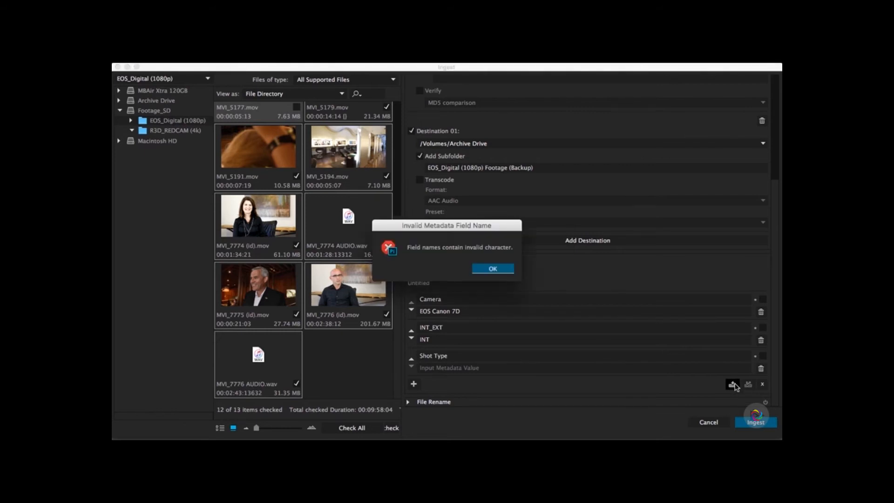
click(495, 269)
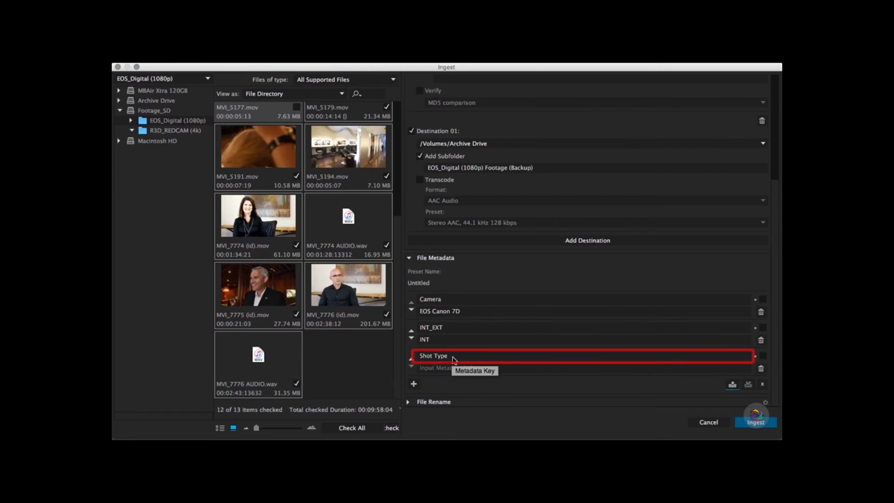
Replace the space in the third metadata key with an underscore so it reads "Shot_Type"
click(437, 356)
click(433, 356)
key(BackSpace)
text(_)
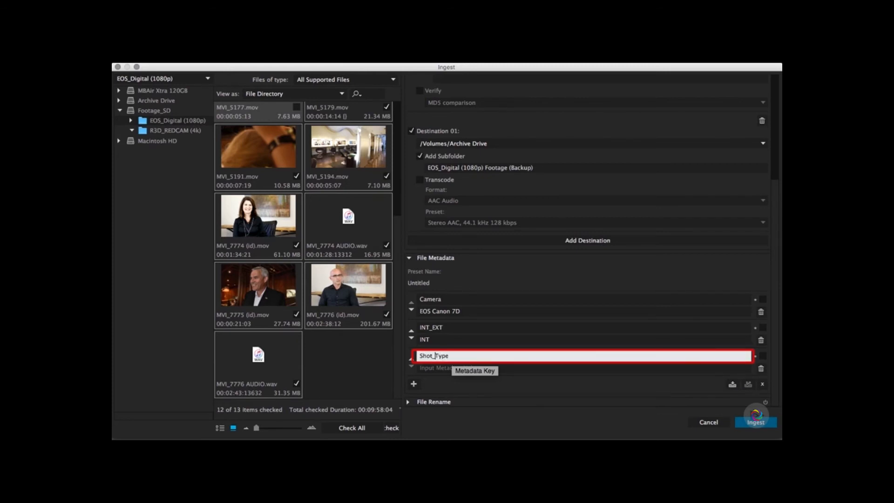
key(super+a)
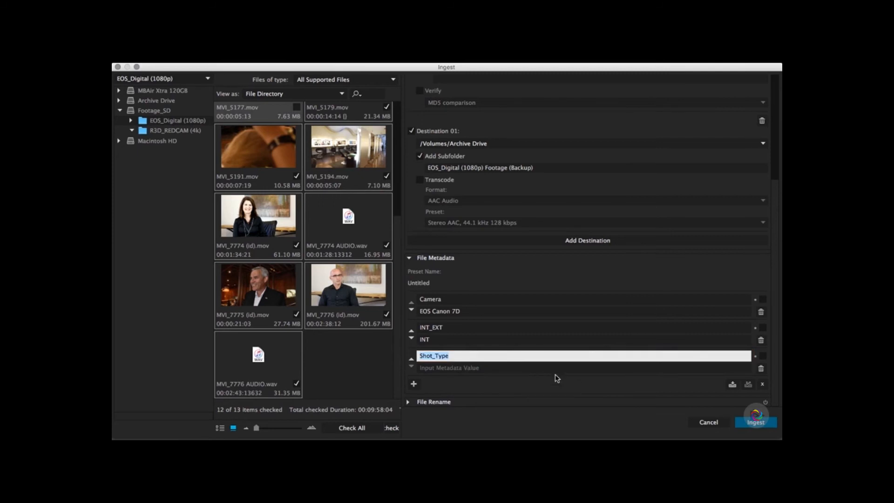
Save the metadata preset as "Prelude_Meta" and apply the file metadata to the primary destination only
click(732, 385)
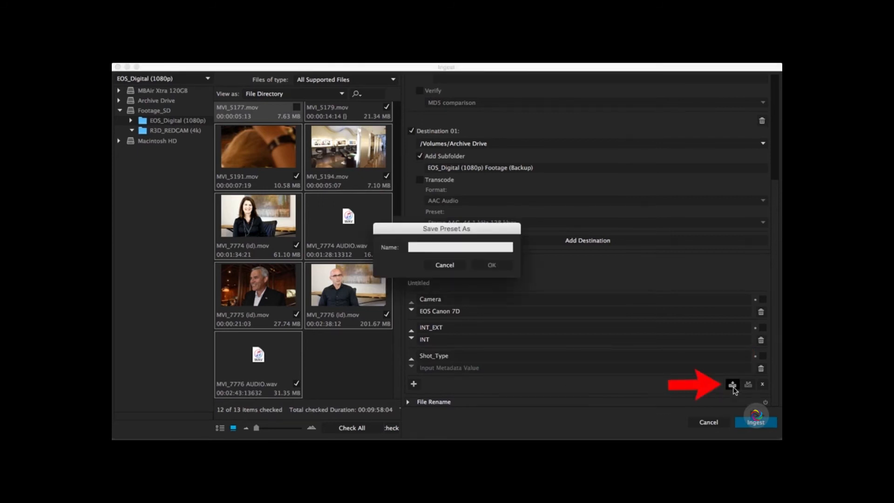
click(458, 248)
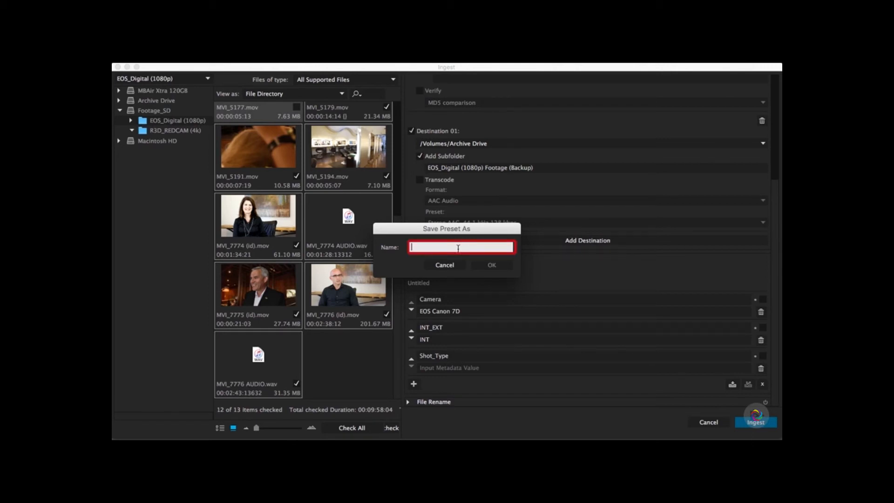
text(Prelude_Meta)
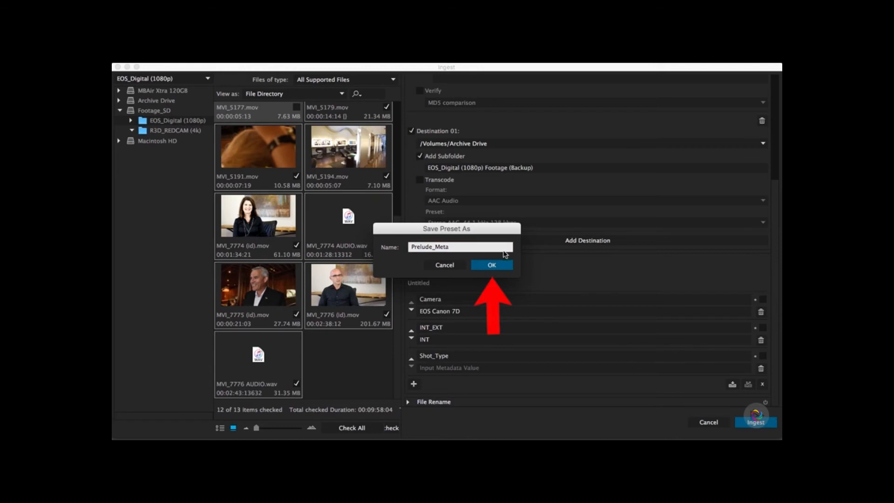
click(495, 265)
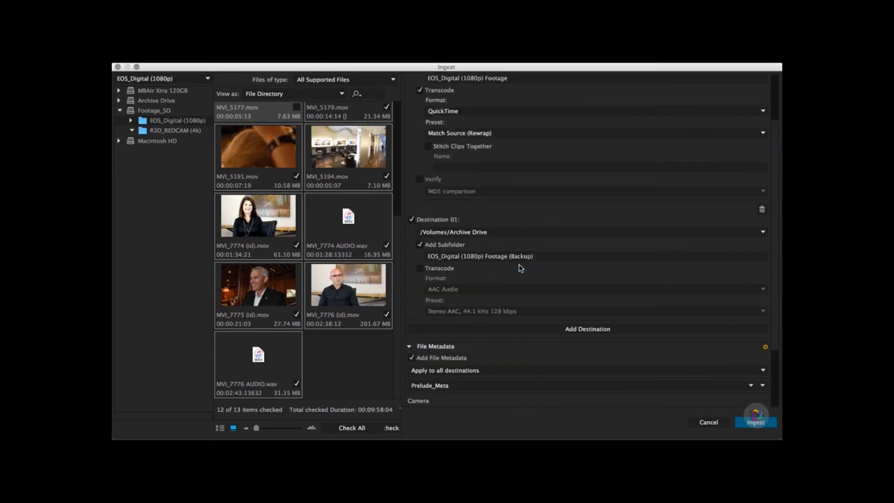
scroll(531, 268, down, 3)
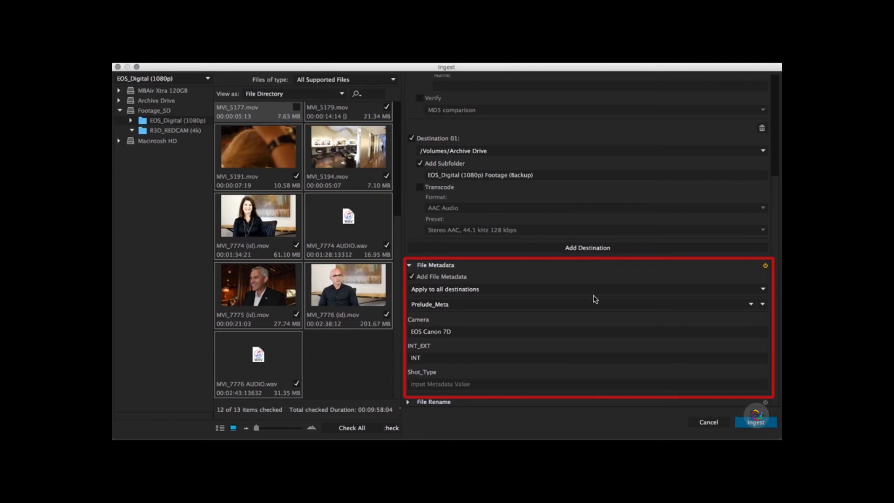
click(764, 289)
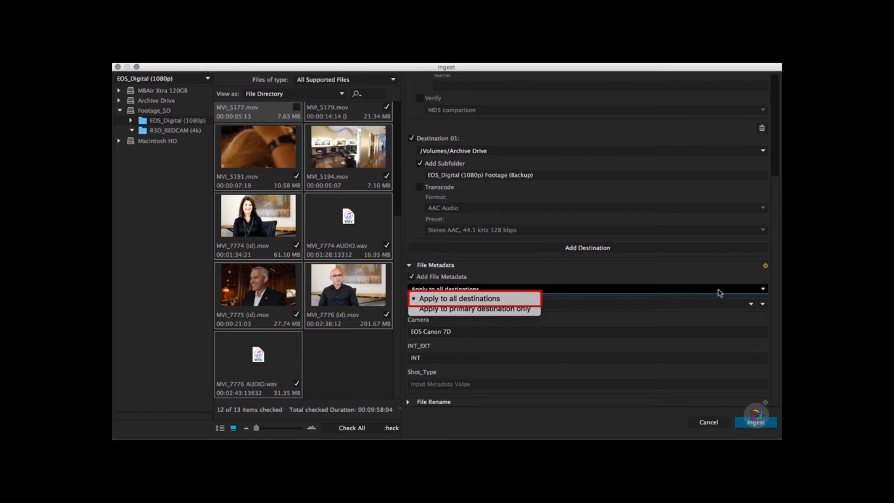
click(535, 308)
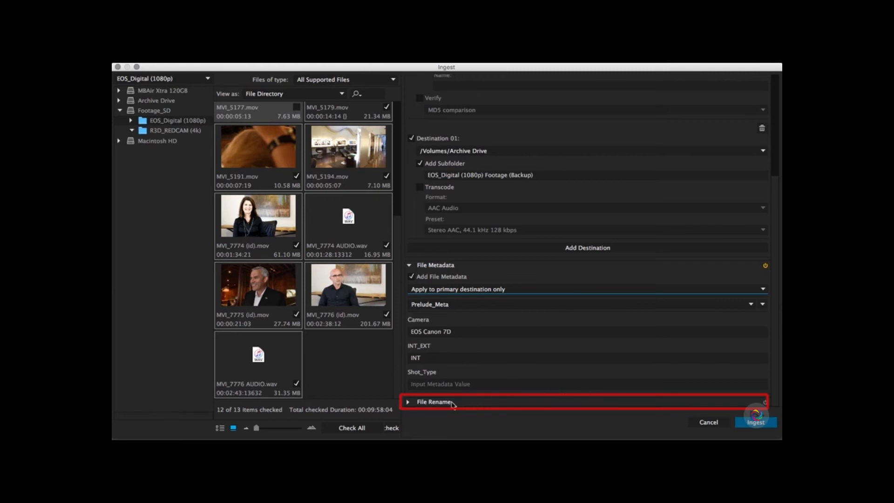
Expand the File Rename settings, collapse Transfer and File Metadata, and enable renaming files
click(408, 402)
scroll(496, 389, down, 3)
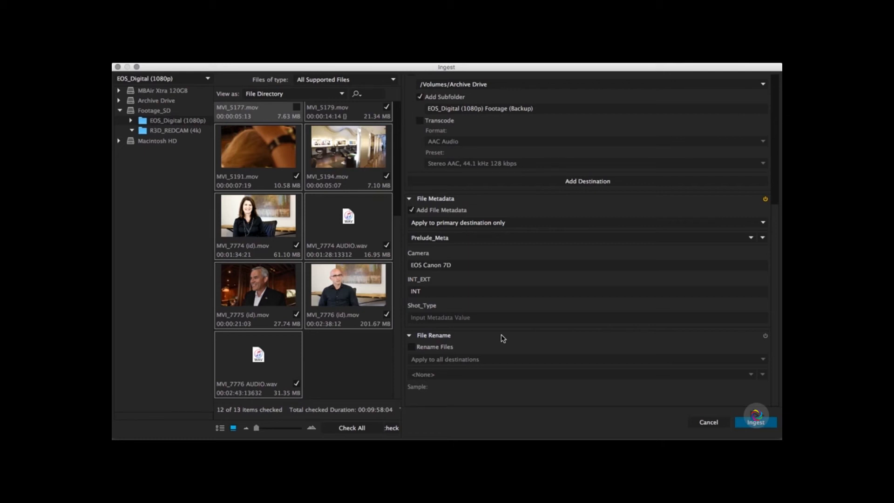
scroll(503, 338, up, 5)
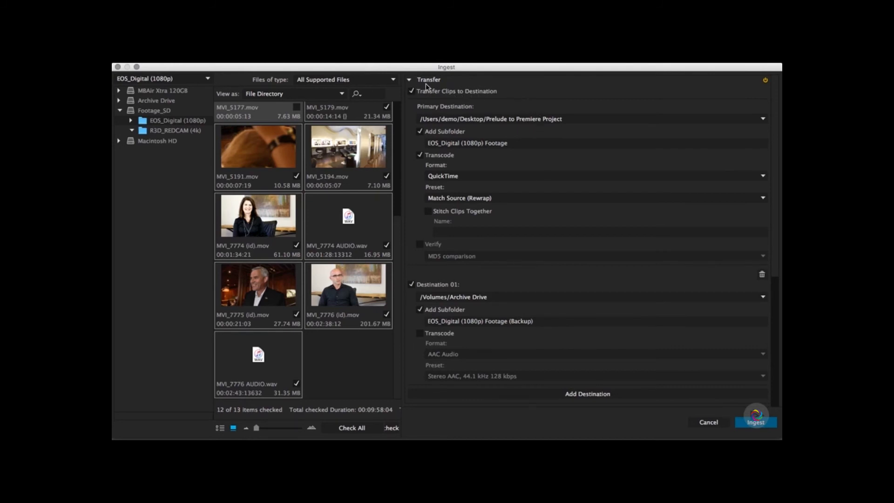
click(409, 80)
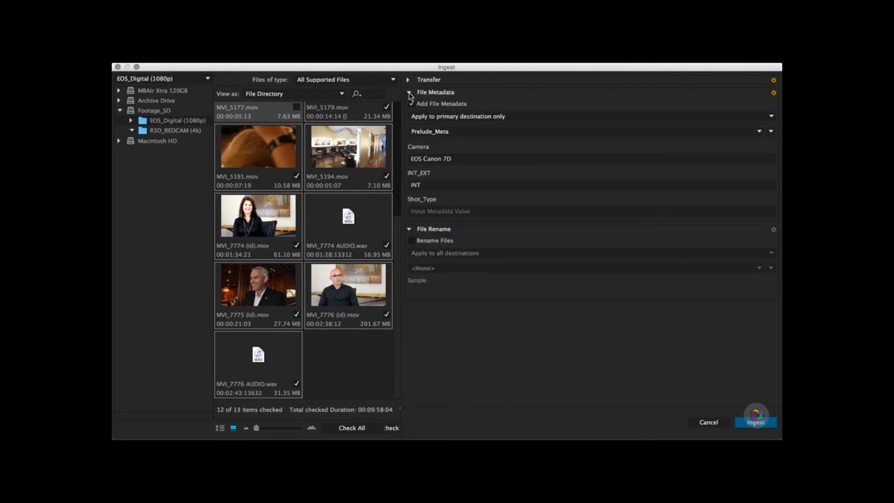
click(409, 93)
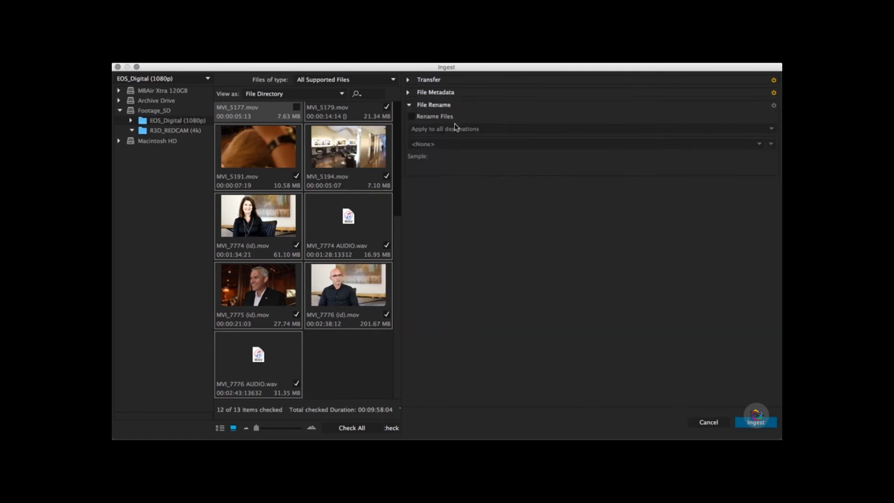
click(413, 118)
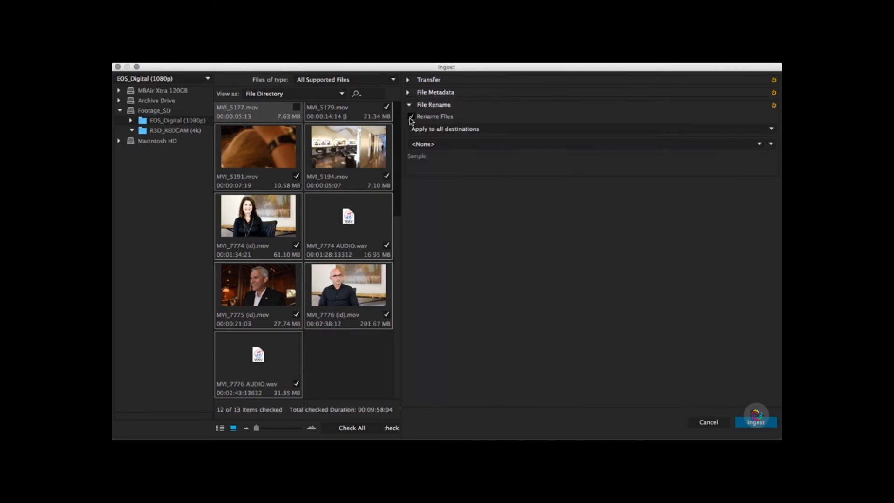
Switch the clips from thumbnails to list view and go through the file names from MVI_7774 AUDIO.wav to MVI_7776 AUDIO.wav
click(281, 235)
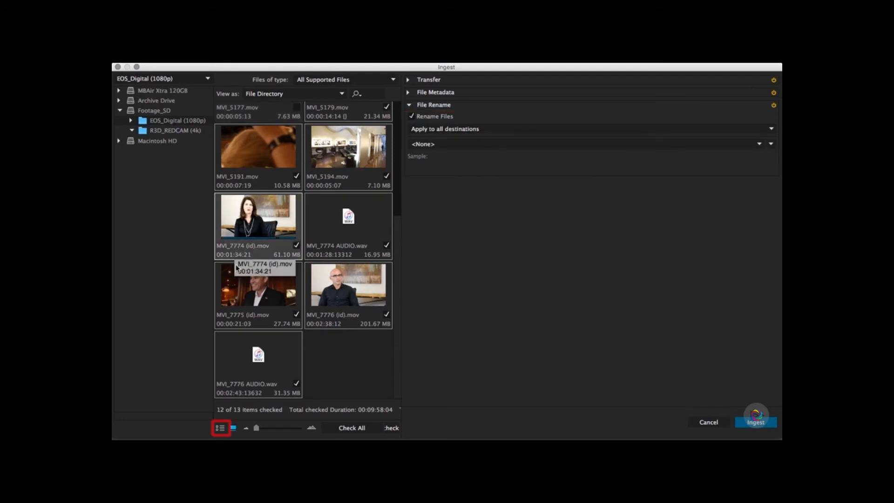
click(220, 428)
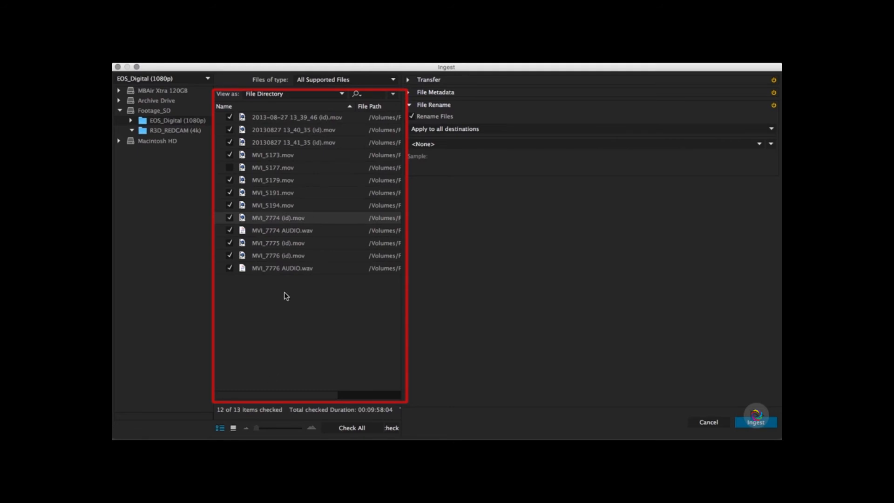
click(309, 230)
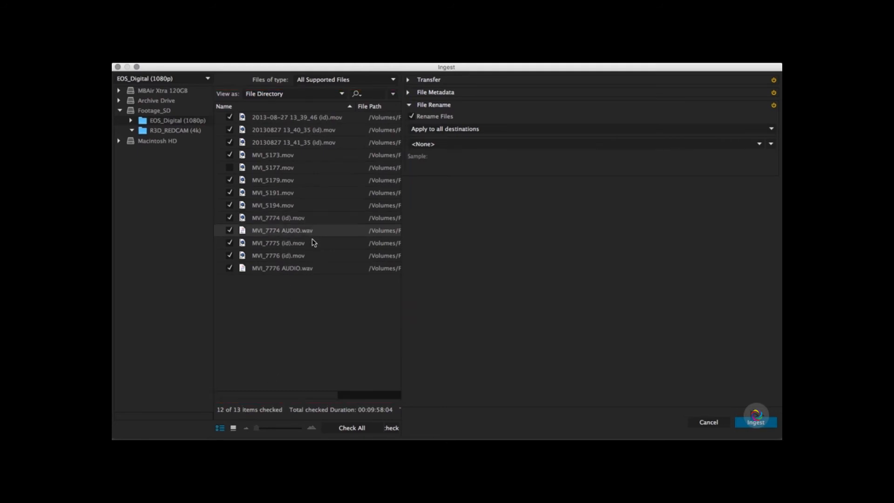
click(314, 245)
click(312, 256)
click(312, 269)
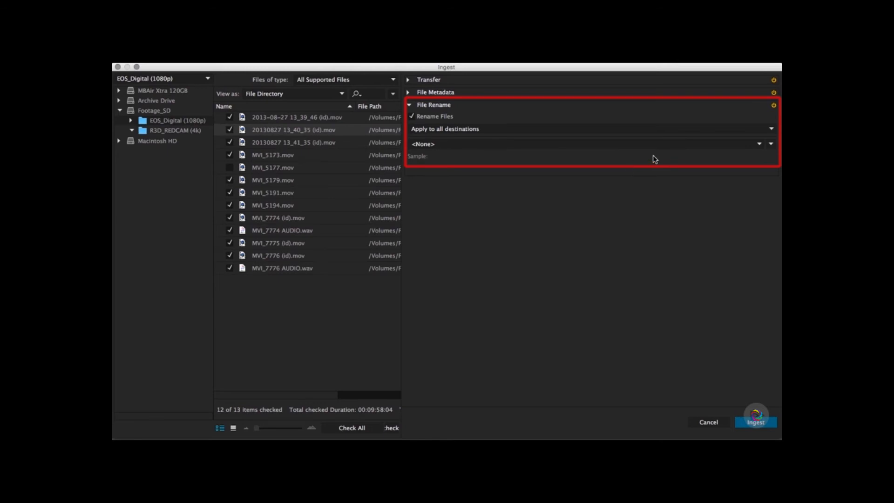
Start a new file rename preset and add a custom text element reading "Salon_Footage"
click(771, 145)
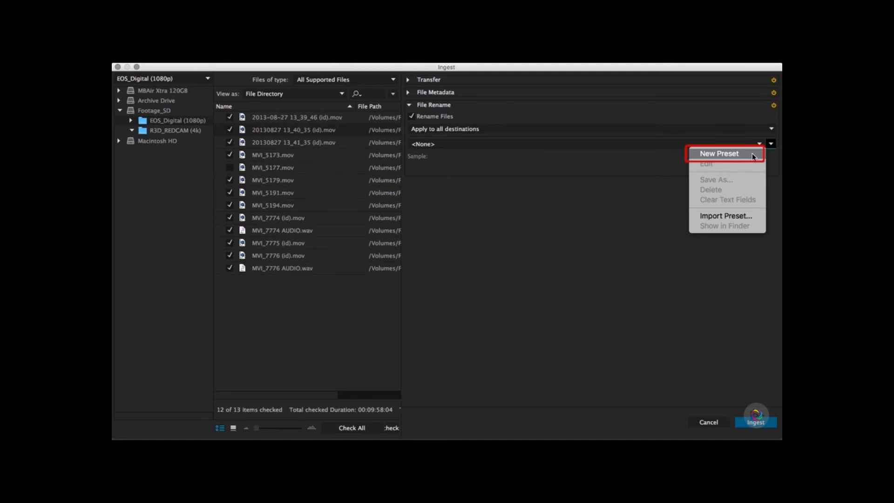
click(719, 154)
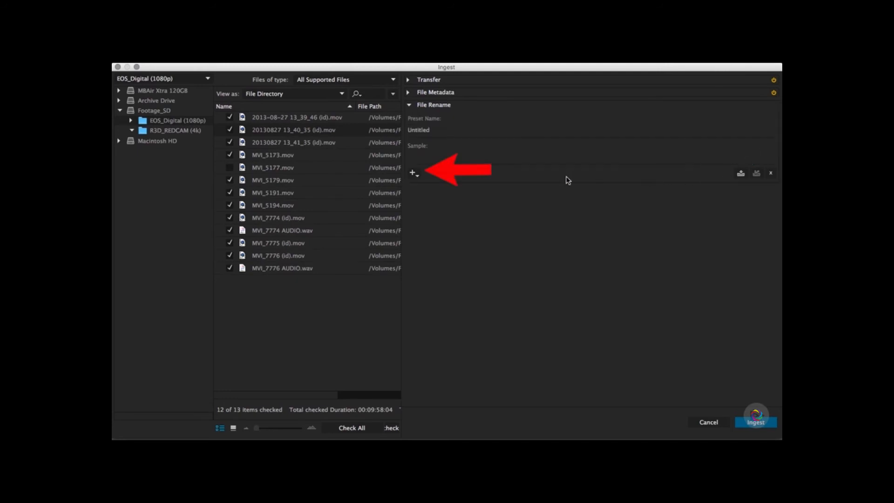
click(413, 172)
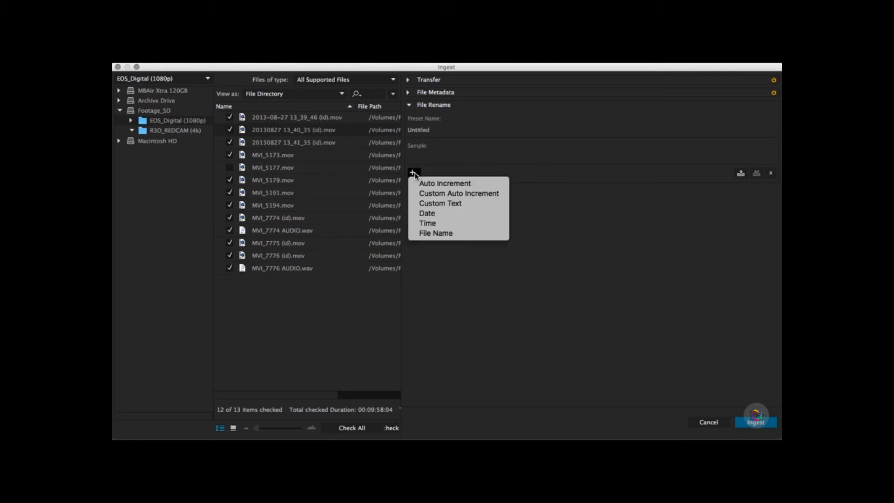
click(501, 206)
text(Salon_Footage)
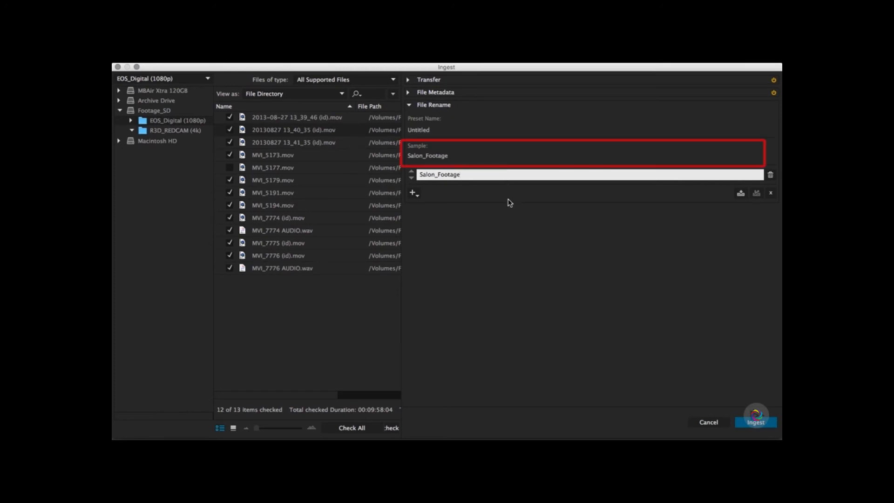
click(507, 214)
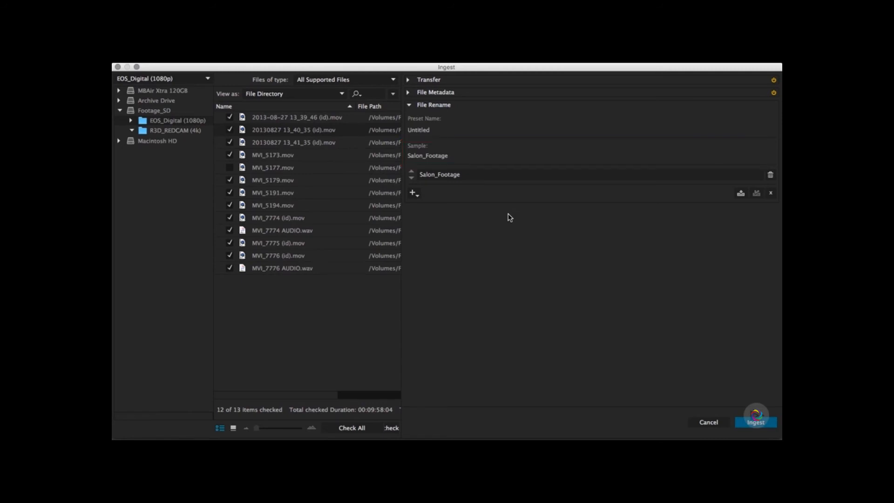
Try a Date element in YYYYMMDD (Creation Date) format in the rename preset and remove it again
click(413, 193)
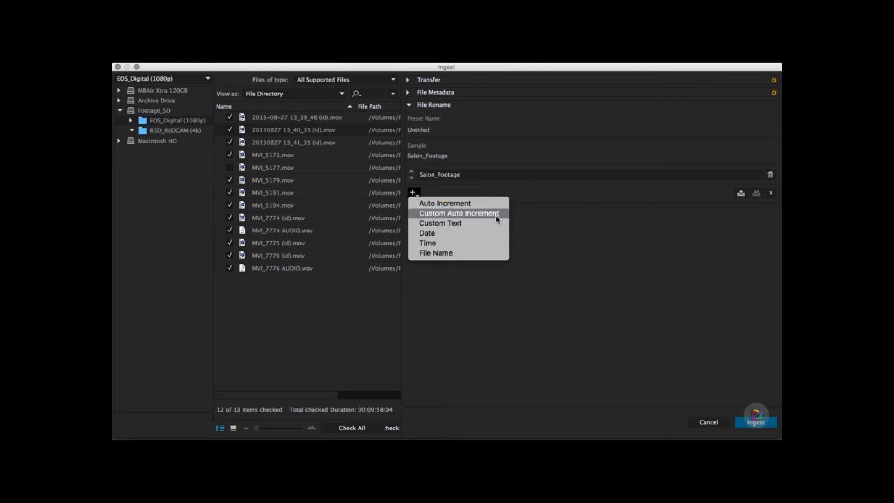
click(482, 237)
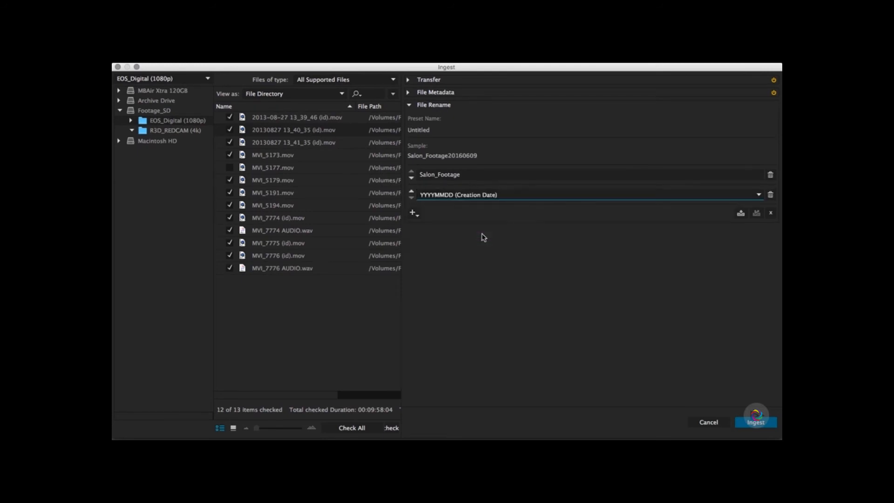
click(510, 199)
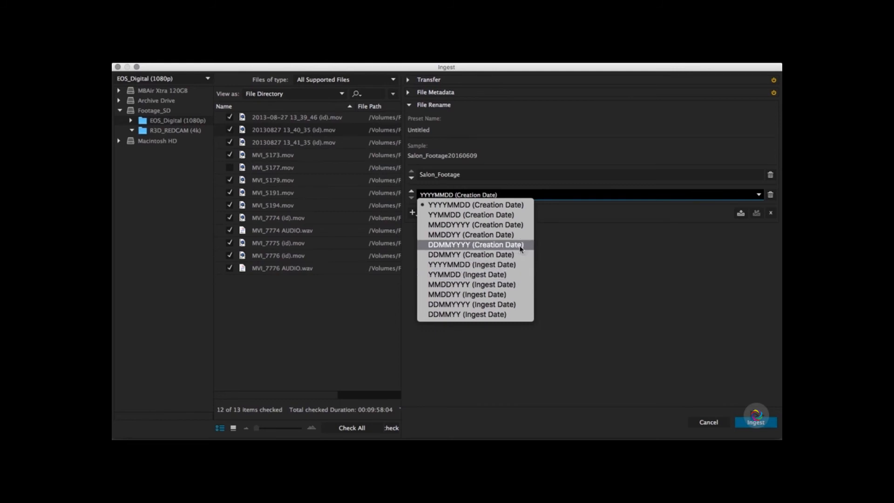
click(521, 206)
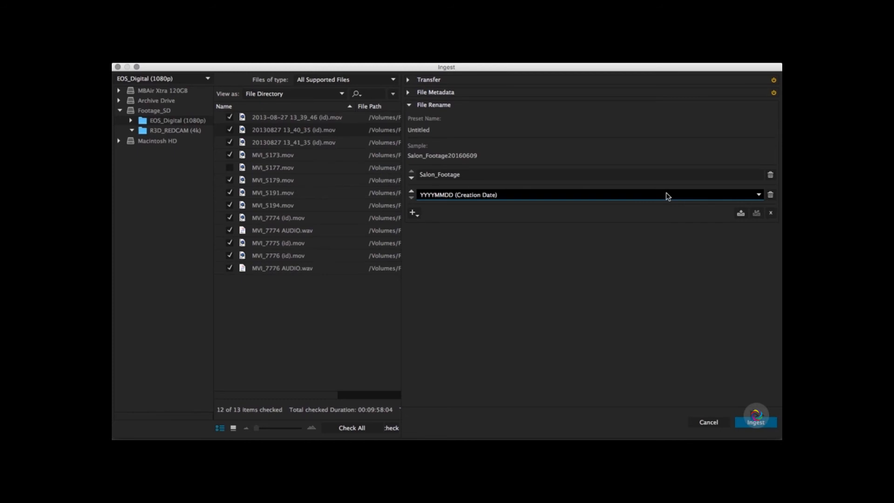
click(770, 194)
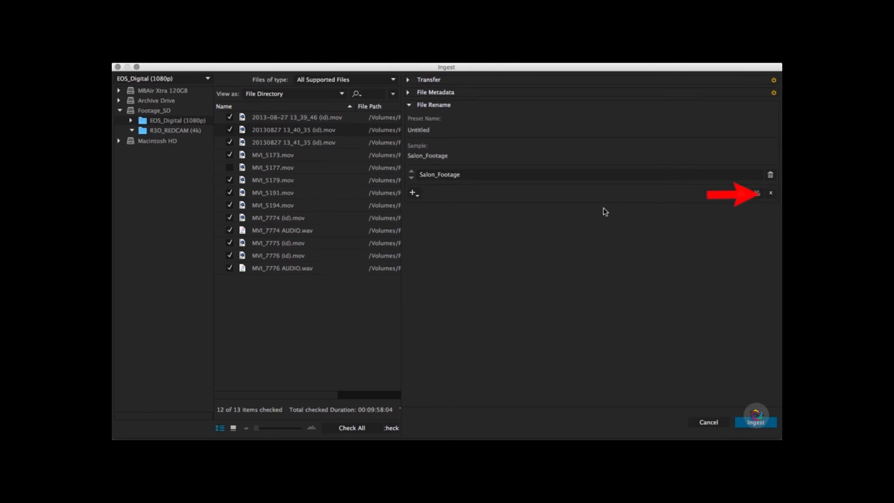
Add a Custom Auto Increment element to the rename preset and set it to the two-digit (01) format
click(413, 193)
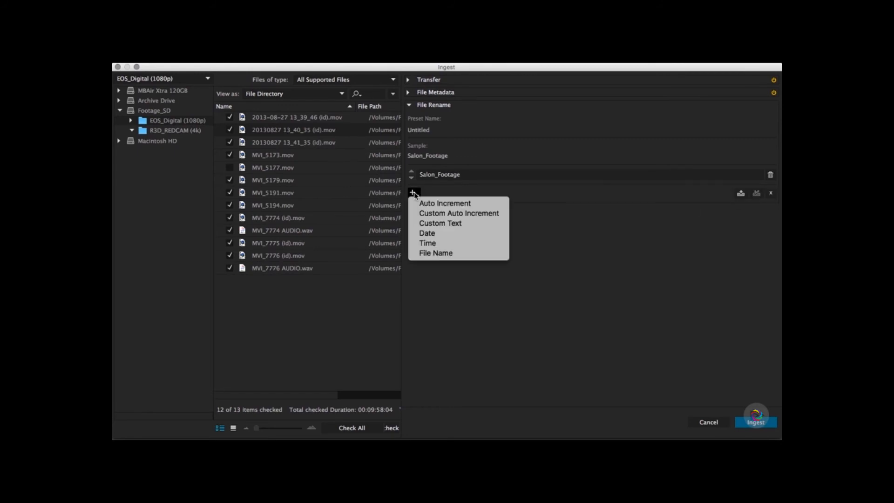
click(493, 215)
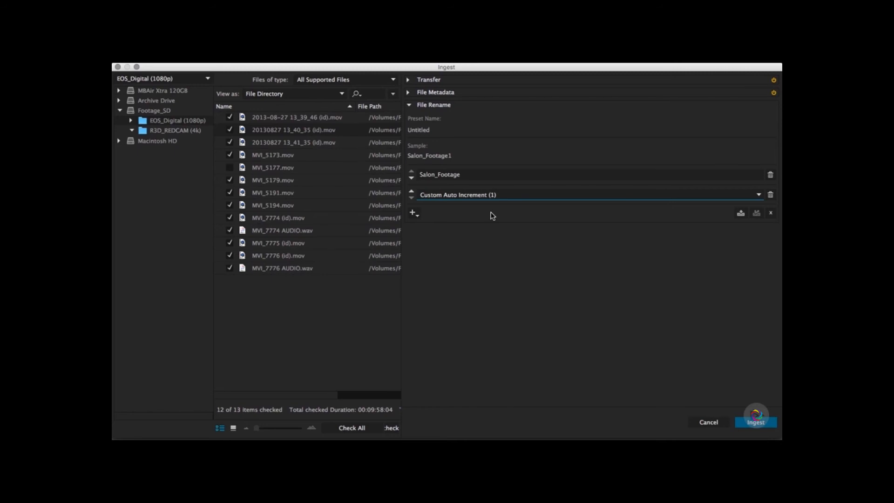
click(479, 195)
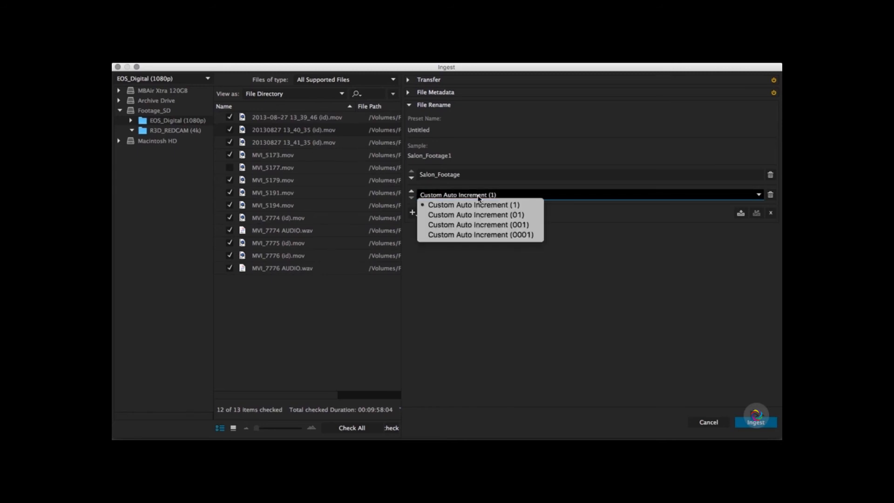
click(524, 216)
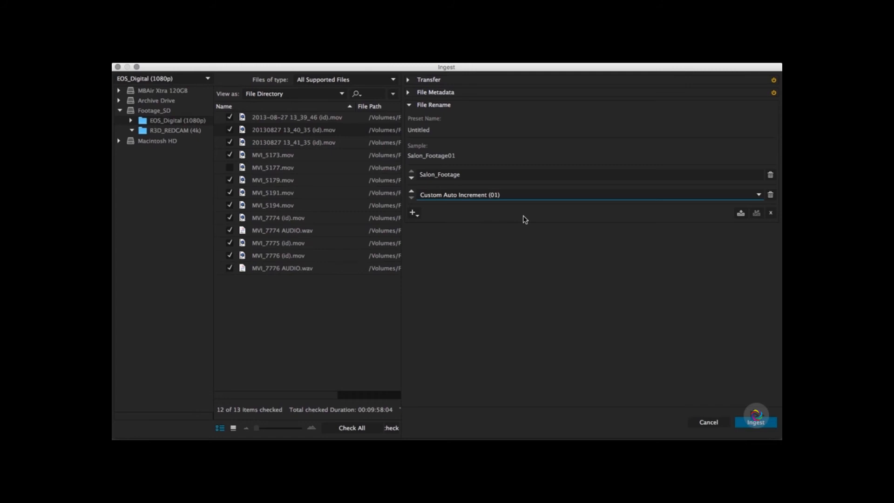
Add a File Name element to the rename preset and move the auto increment ahead of the Salon_Footage text
click(414, 213)
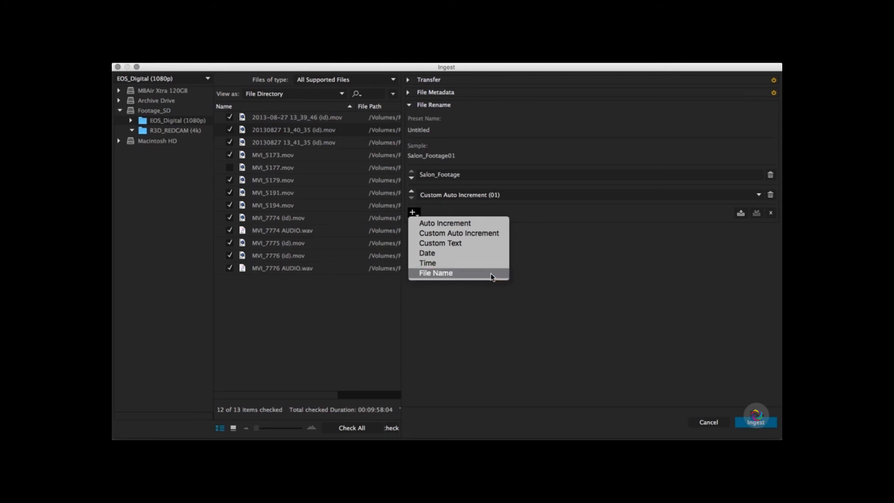
click(492, 277)
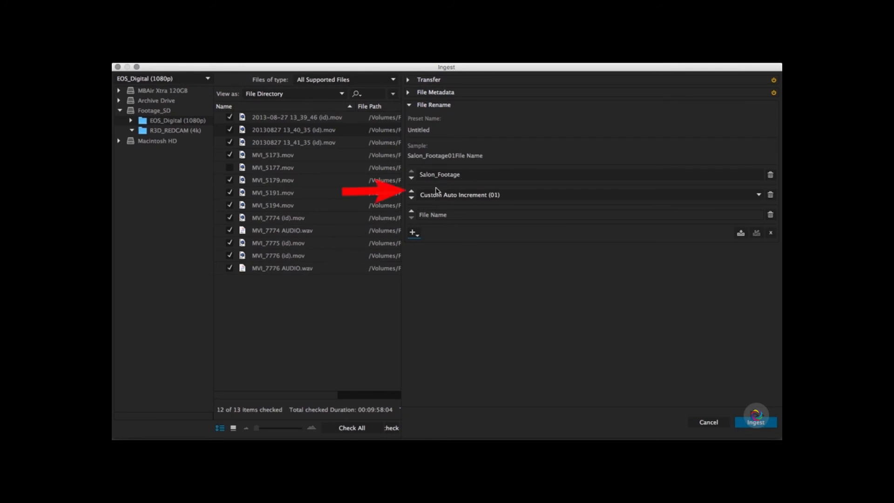
click(411, 192)
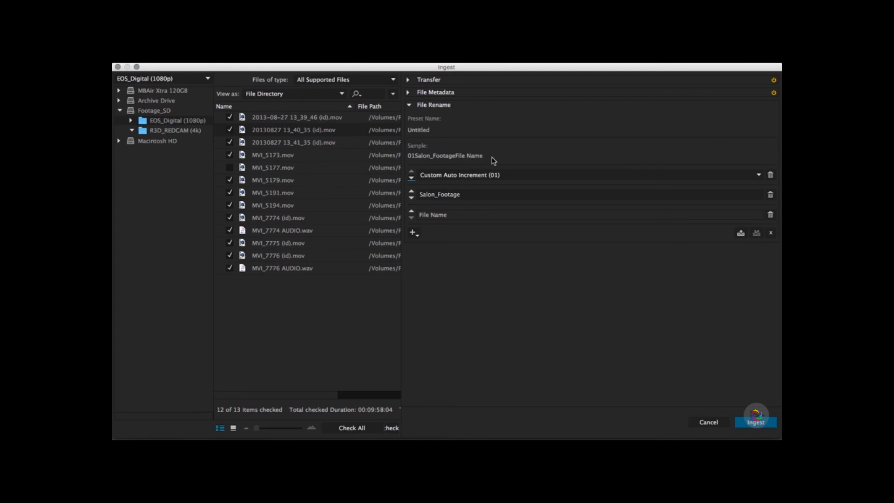
Add a custom text element reading "-" and move it up between the auto increment and Salon_Footage
click(413, 232)
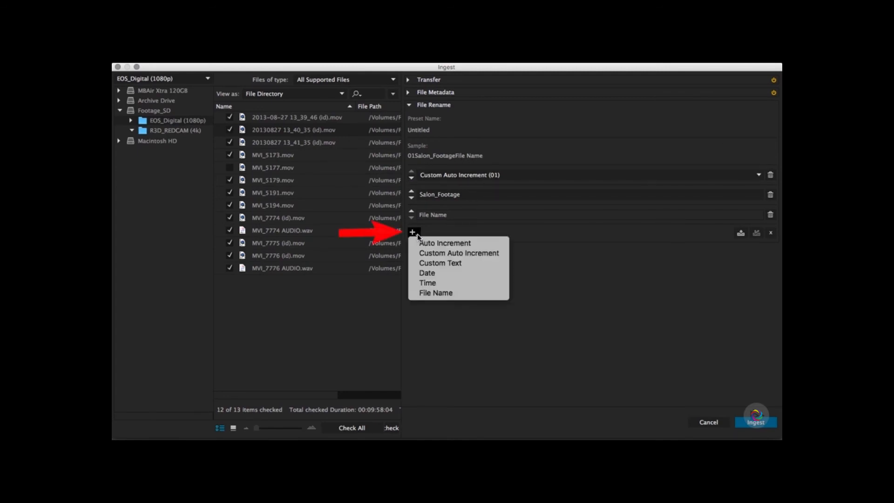
click(482, 264)
text(-)
click(458, 261)
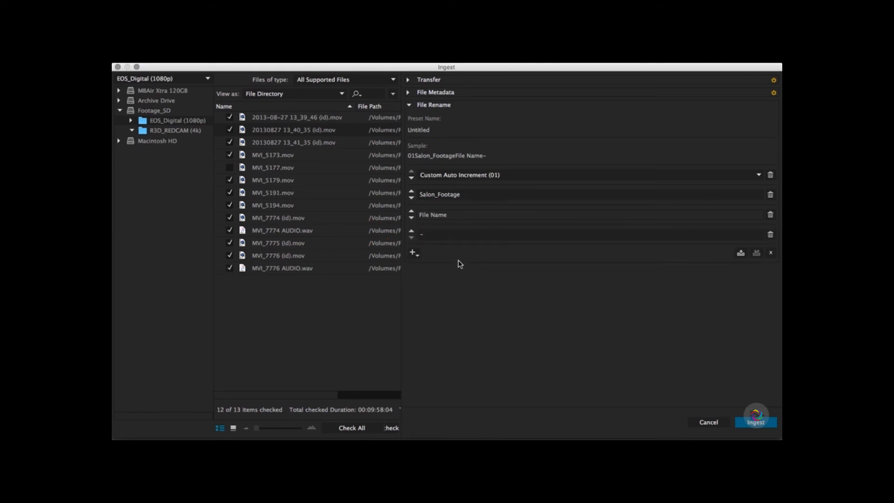
click(411, 230)
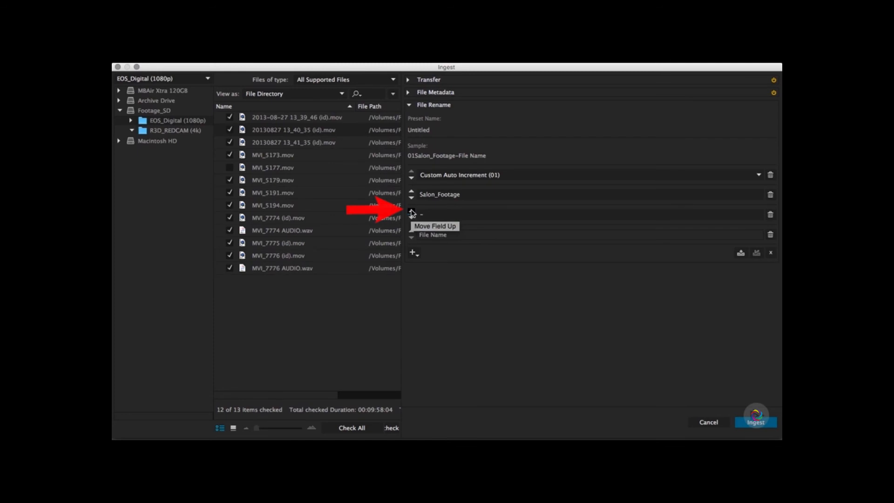
click(412, 211)
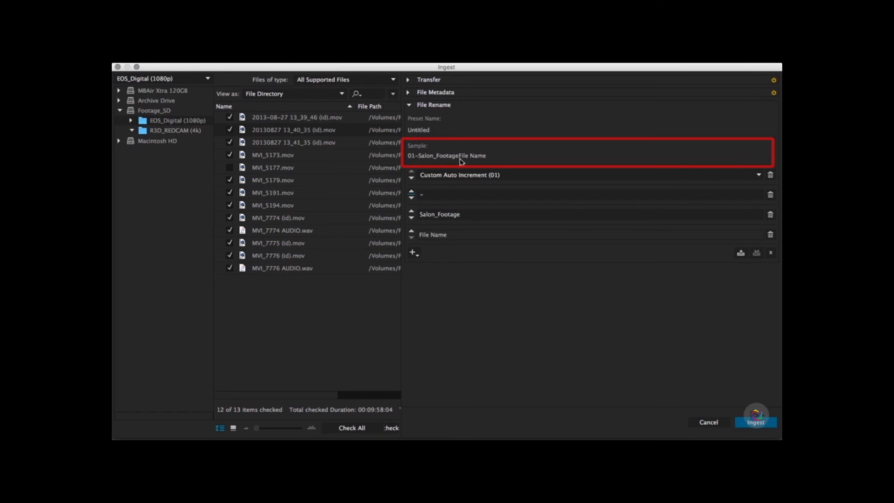
Add a second "-" custom text element and place it between Salon_Footage and File Name
click(412, 252)
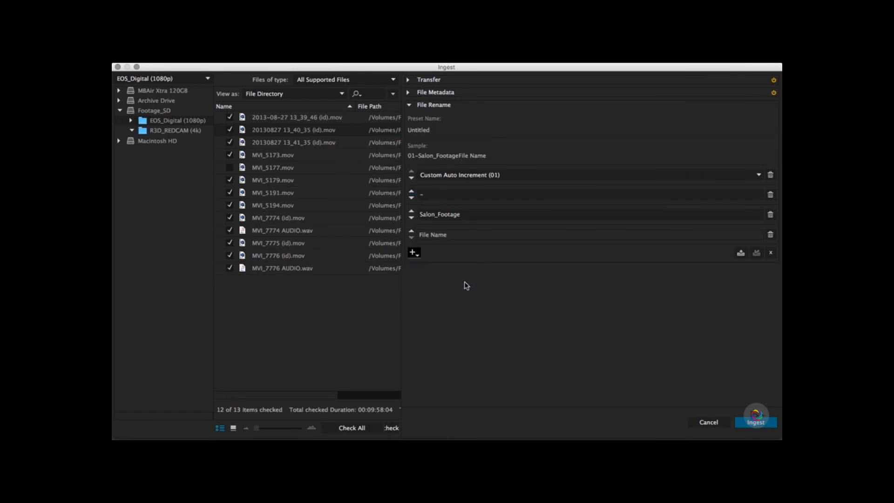
click(465, 283)
text(-)
click(443, 267)
click(411, 251)
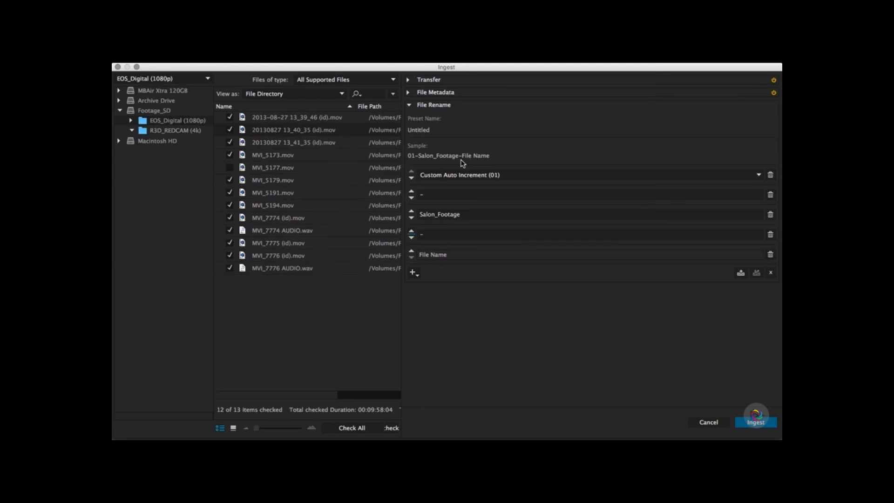
Save the rename preset as "##-Salon_Footage-File Name"
click(742, 273)
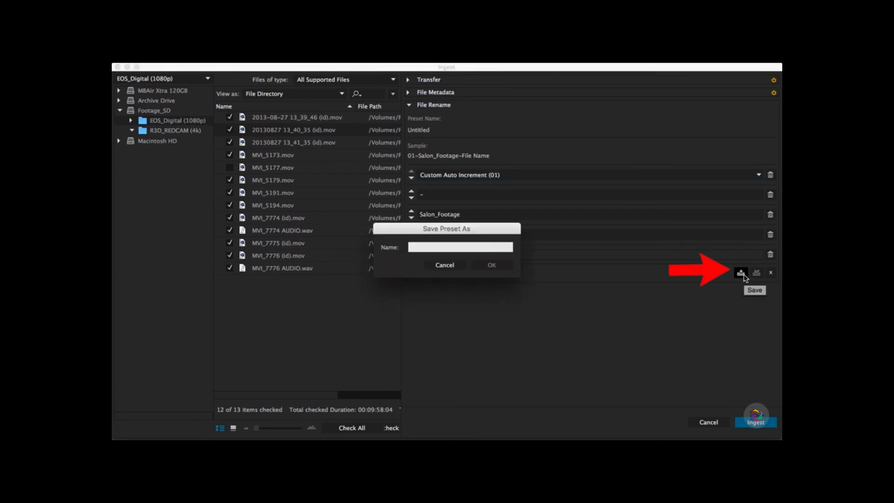
click(488, 247)
text(##-S)
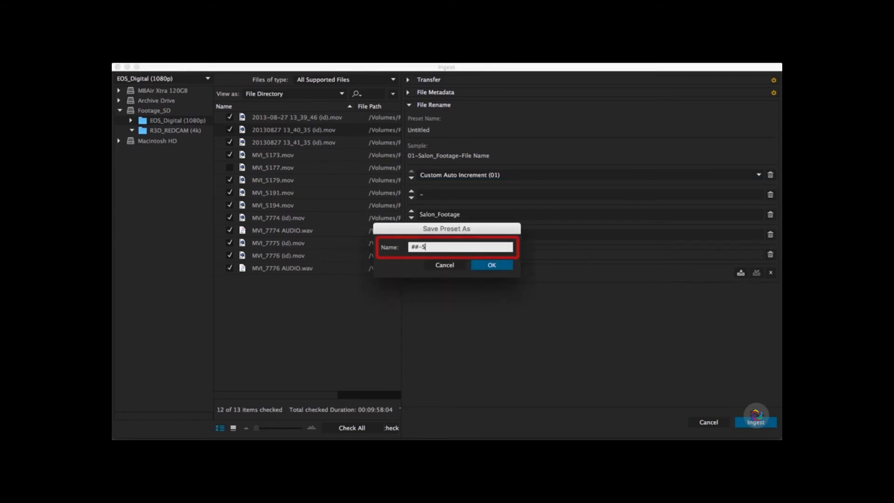
text(alon_Footage-File Name)
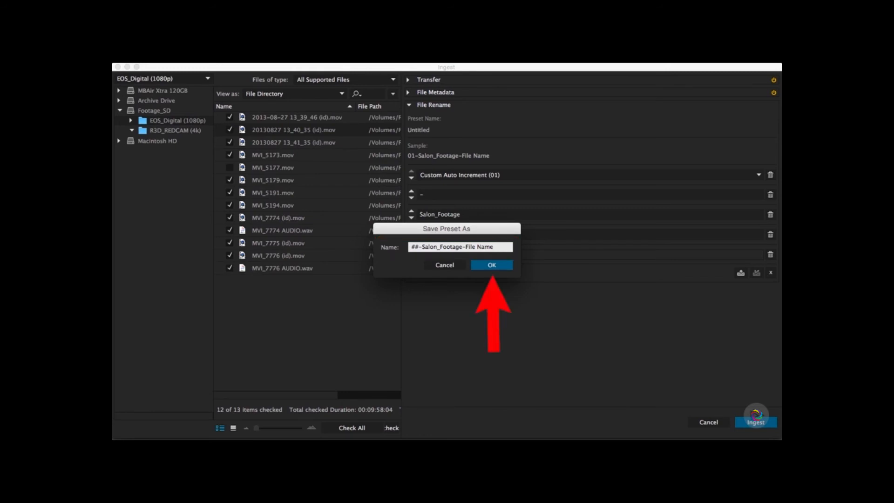
click(506, 270)
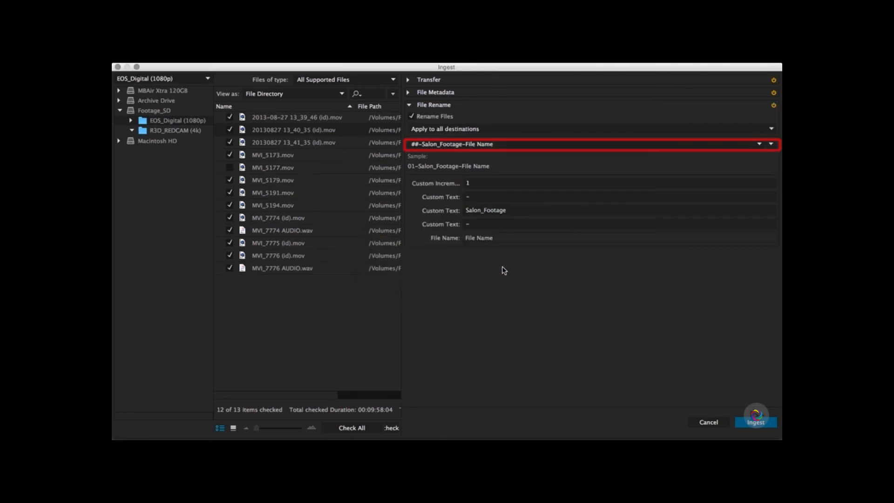
Check the list of rename presets, keep ##-Salon_Footage-File Name selected, and start the ingest
click(522, 146)
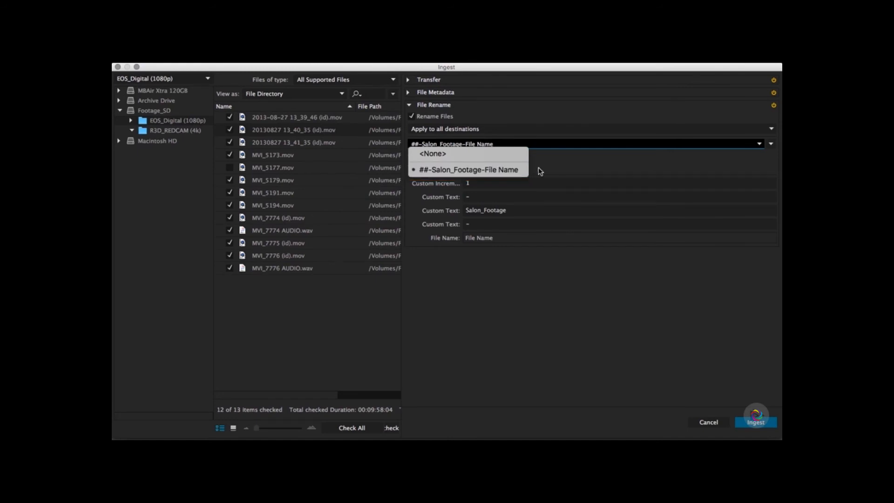
click(559, 167)
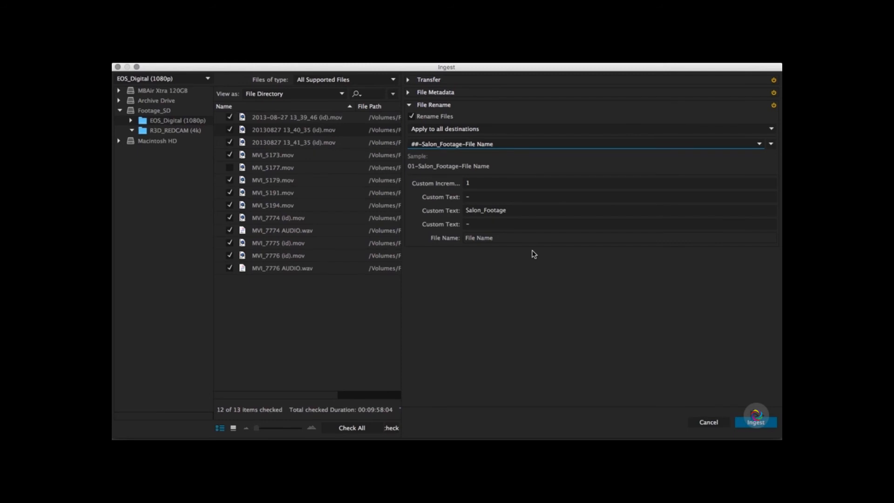
click(748, 423)
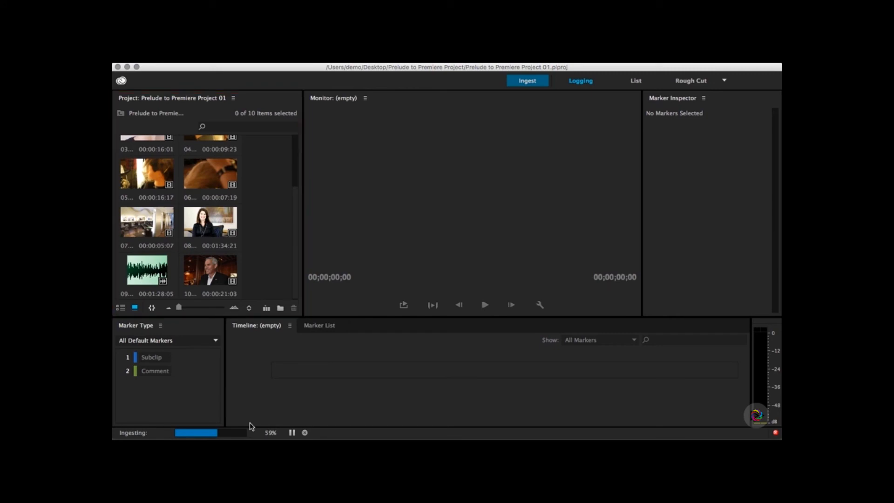
Select the ingested clip numbered 08 in the project and reveal its file in Finder
click(214, 187)
click(214, 188)
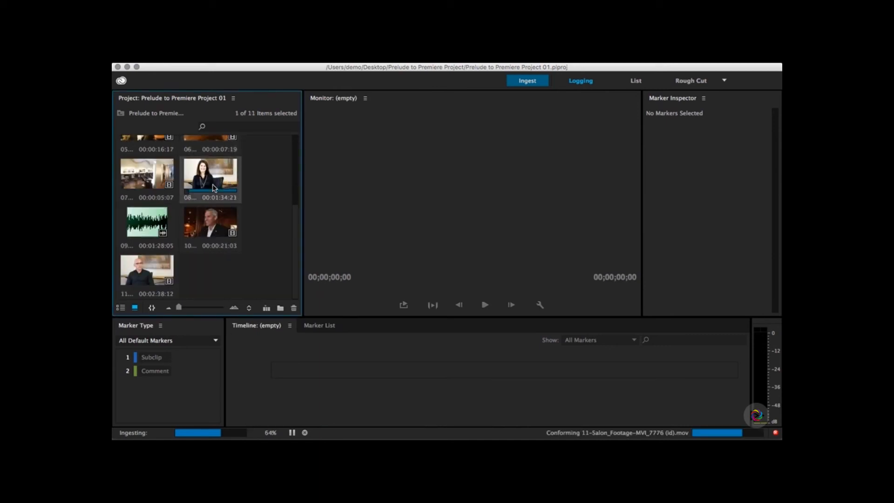
right_click(209, 189)
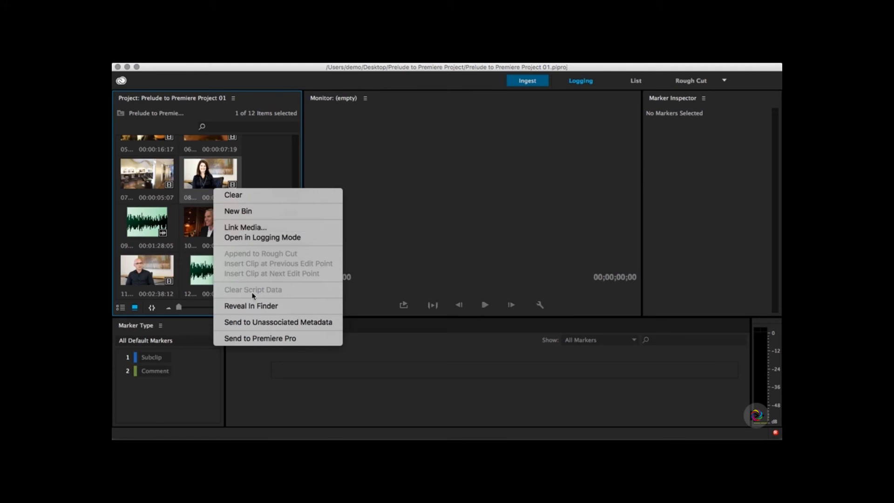
click(309, 307)
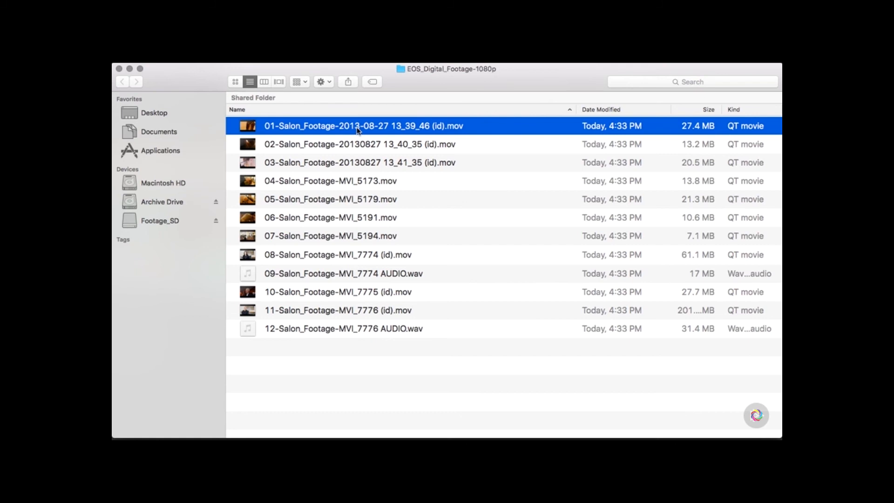
Open the EOS_Digital (1080p) Footage (Backup) folder on the Archive Drive and view its renamed files as a list
click(182, 118)
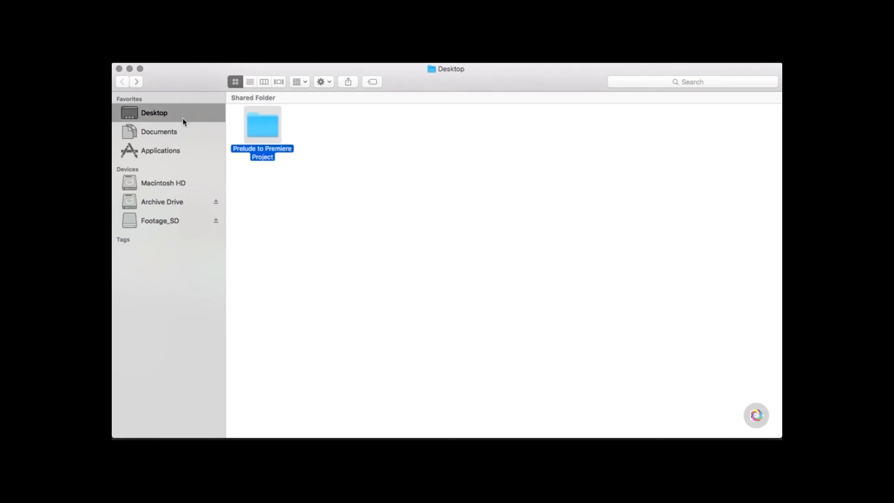
click(185, 202)
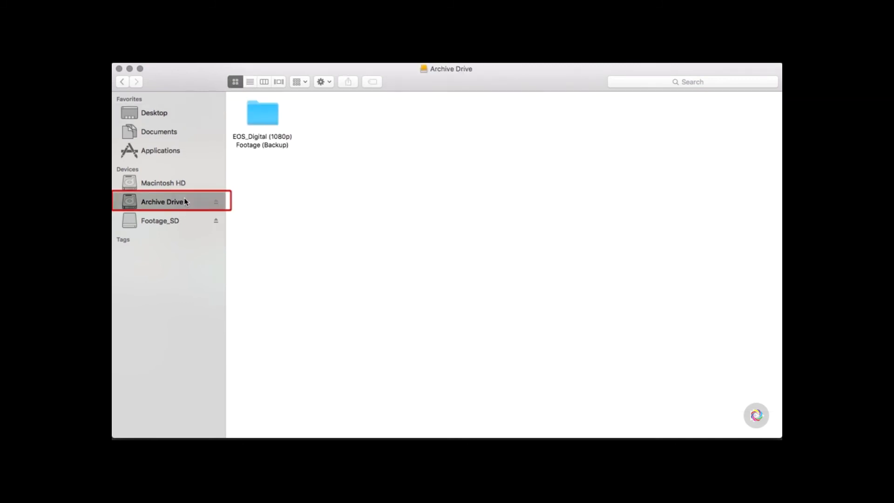
double_click(262, 118)
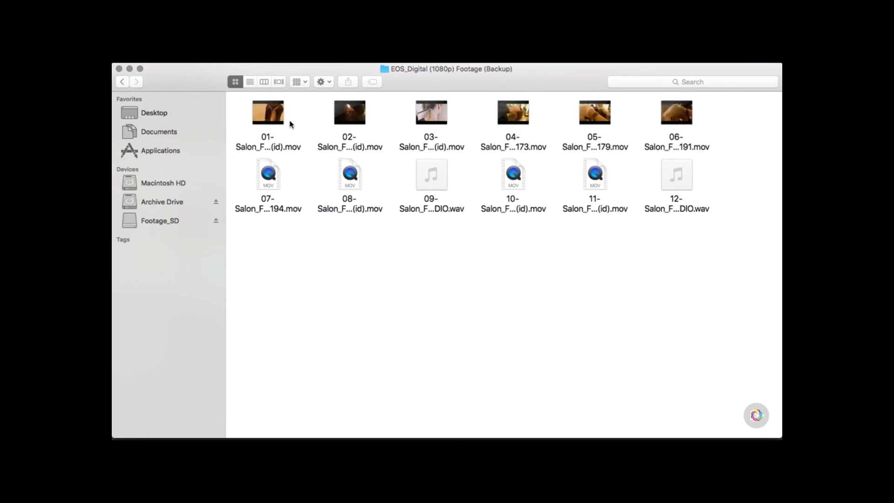
click(250, 82)
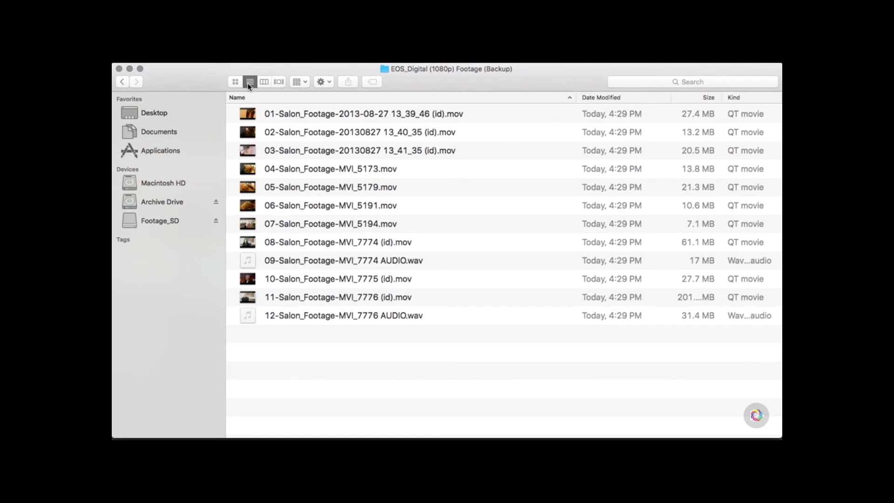
click(340, 146)
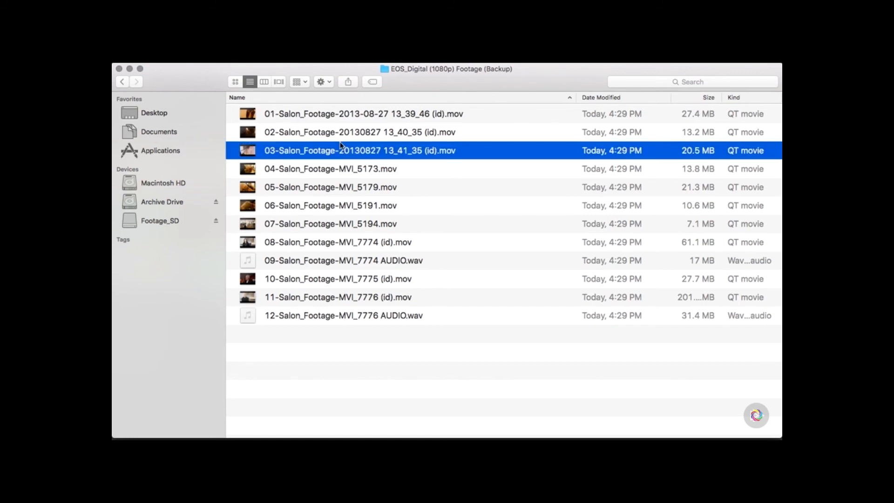
Return to Prelude and reposition and enlarge the Events window to review the logged ingest, copy and metadata tasks
click(497, 214)
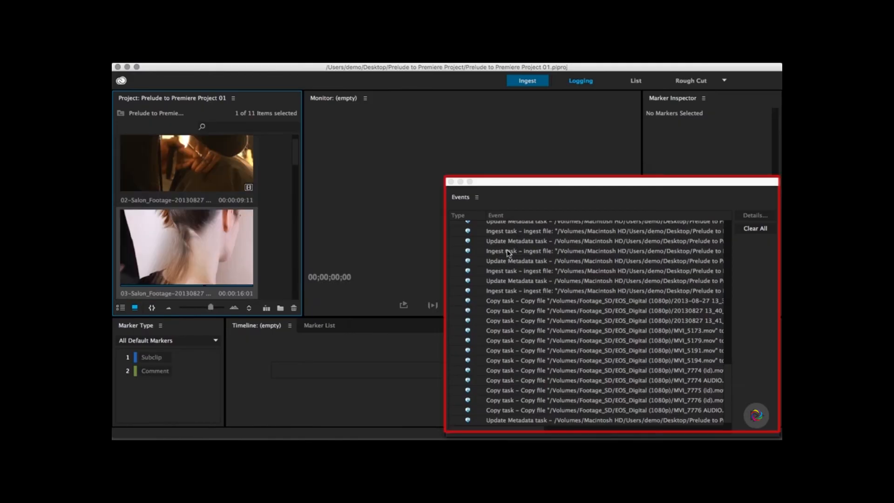
drag(549, 186, 399, 142)
drag(627, 392, 724, 425)
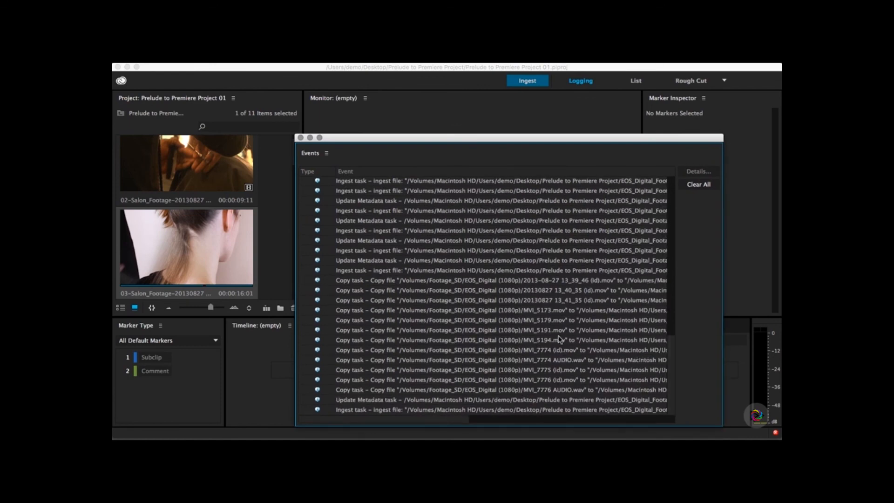
Read the full paths of the renamed files in the logged ingest and copy events
scroll(499, 277, up, 1)
scroll(499, 277, right, 10)
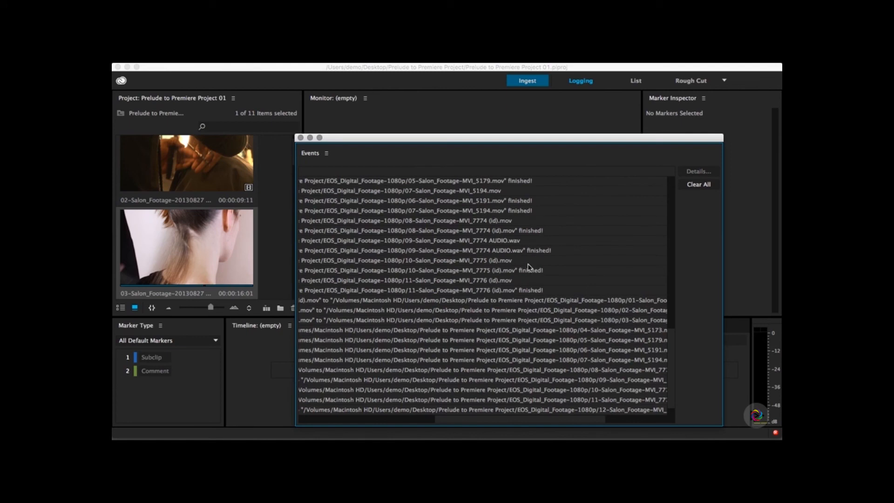
scroll(528, 266, left, 10)
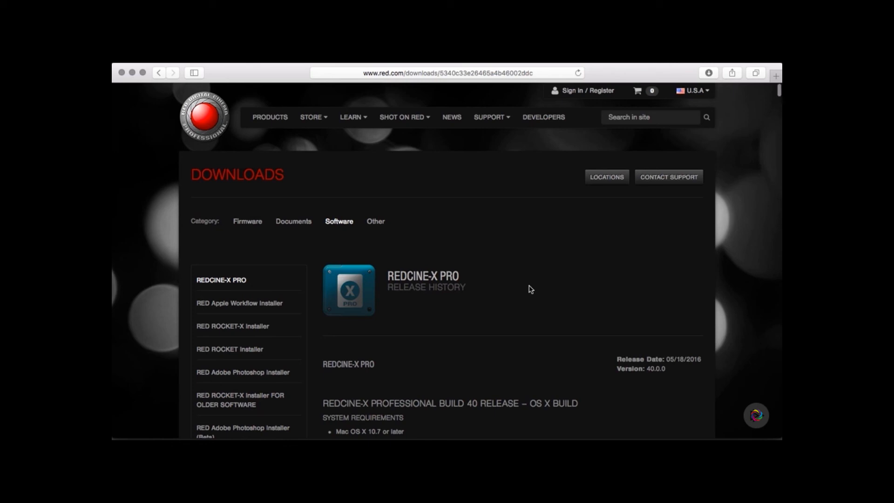
Examine the REDCINE-X PRO downloads page on the RED website, including the OS X and Windows Build 40 releases
scroll(530, 289, down, 1)
scroll(531, 289, down, 3)
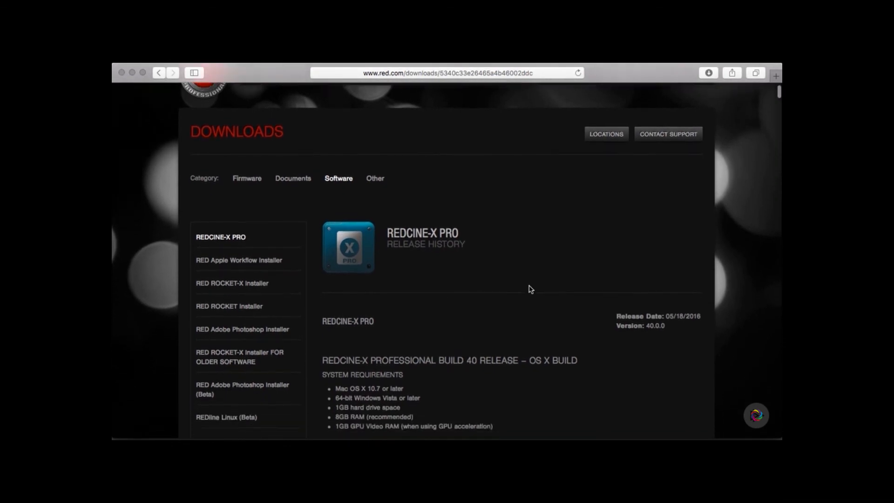
scroll(531, 289, down, 10)
scroll(531, 290, down, 1)
scroll(531, 289, down, 5)
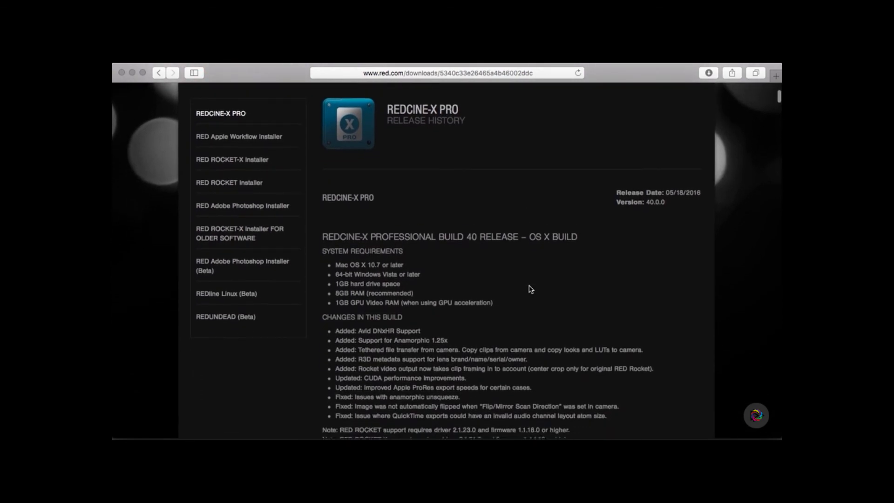
scroll(528, 288, down, 8)
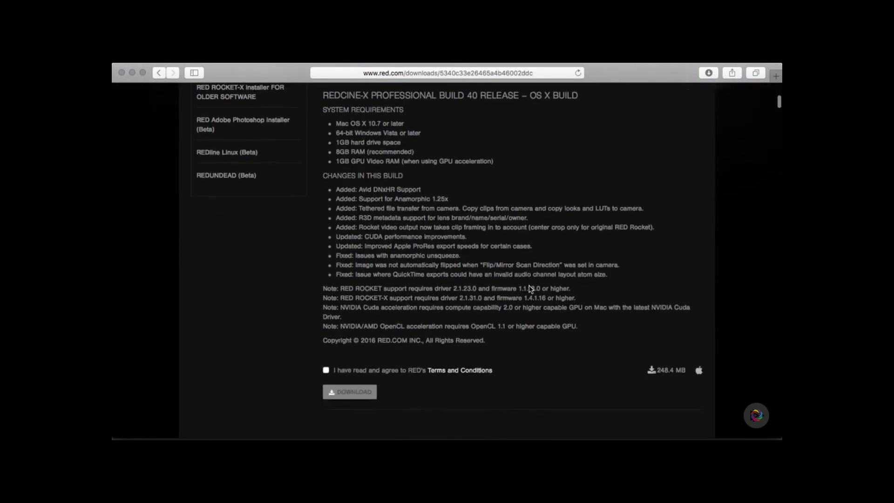
scroll(529, 289, down, 7)
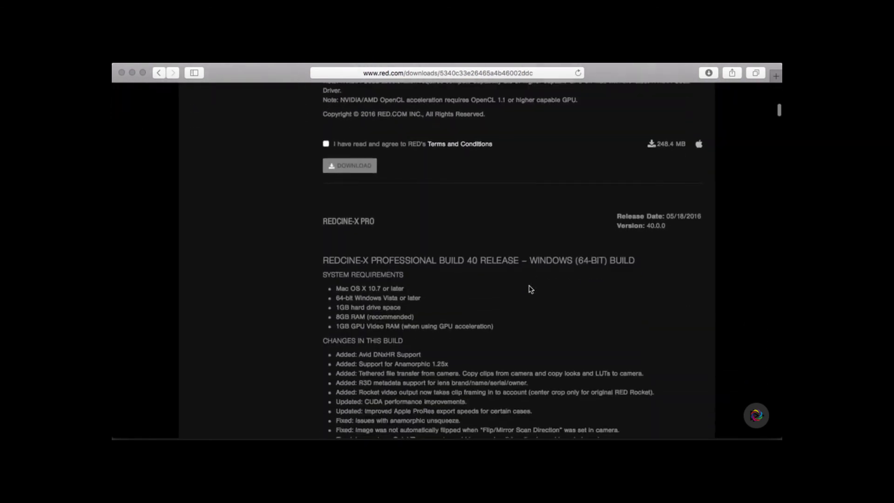
scroll(530, 289, down, 2)
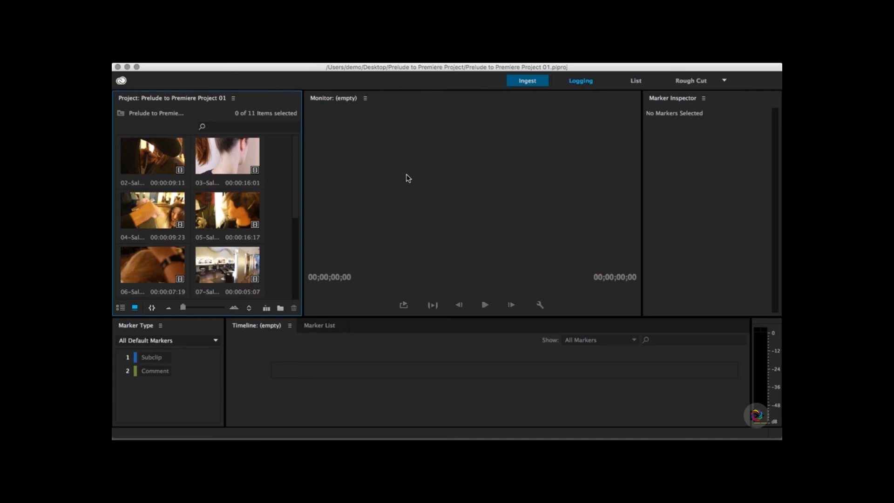
Start a new ingest in Prelude and set its primary destination to the Prelude to Premiere Project folder on the Desktop
click(526, 81)
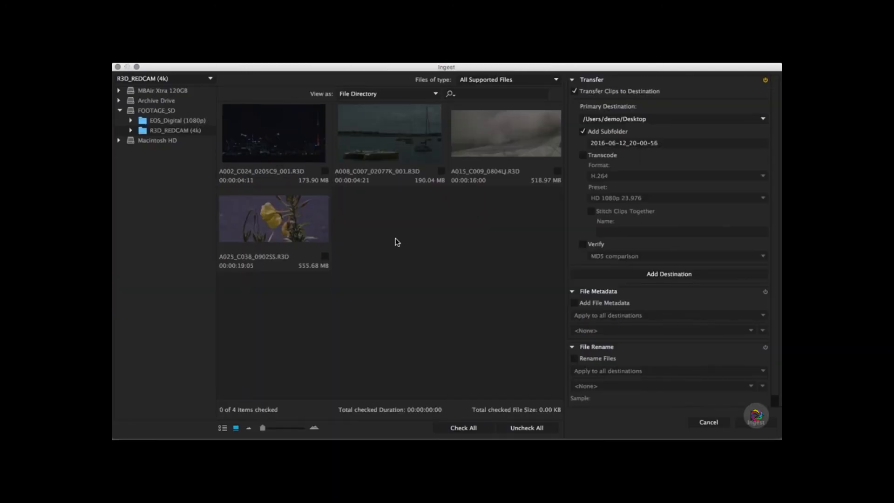
click(644, 119)
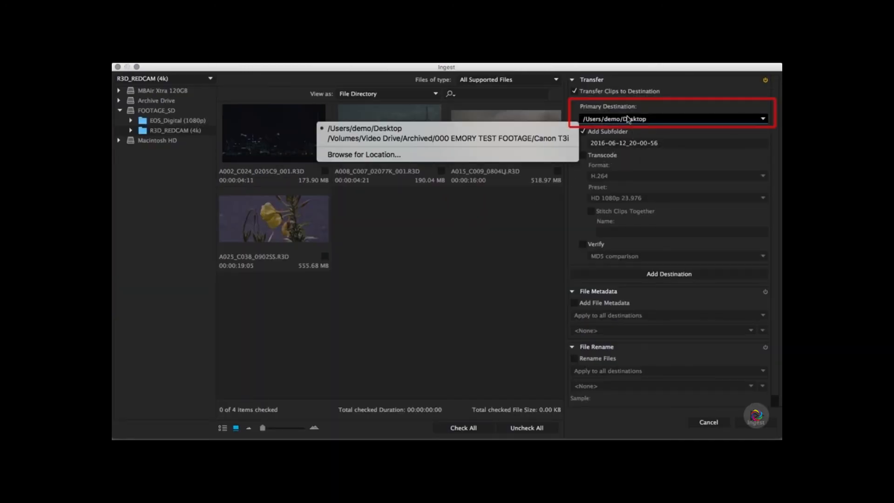
click(543, 154)
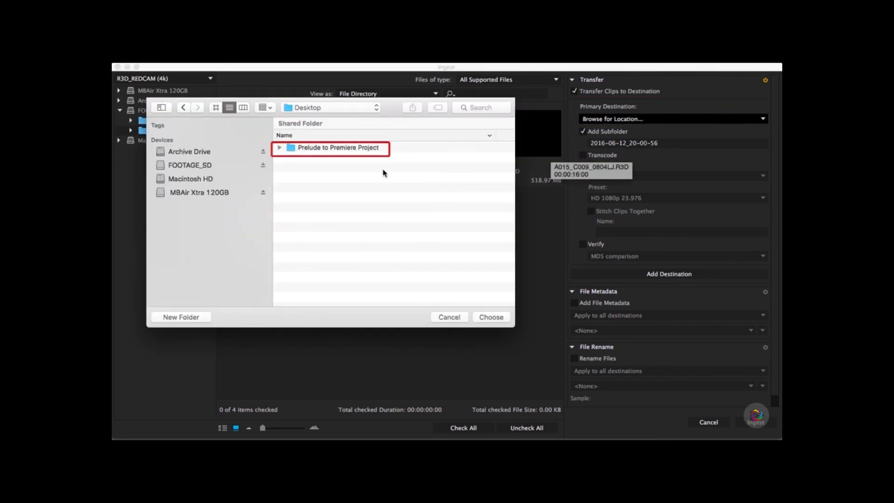
click(280, 147)
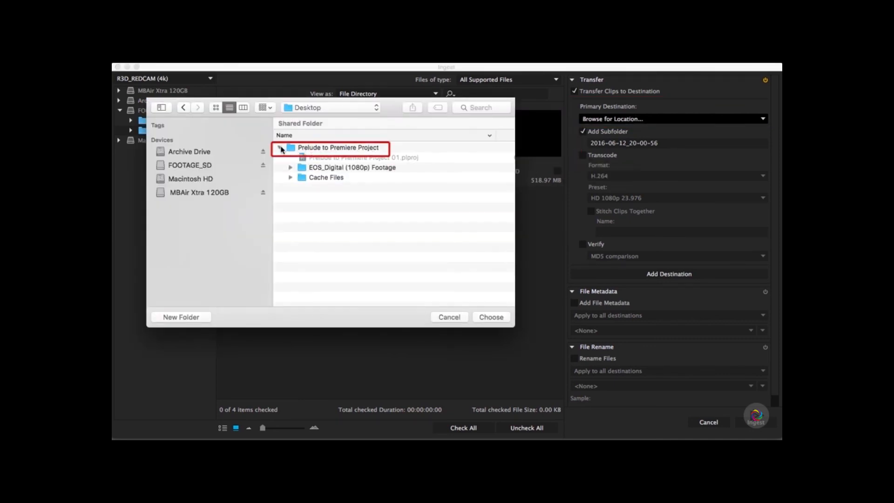
click(311, 148)
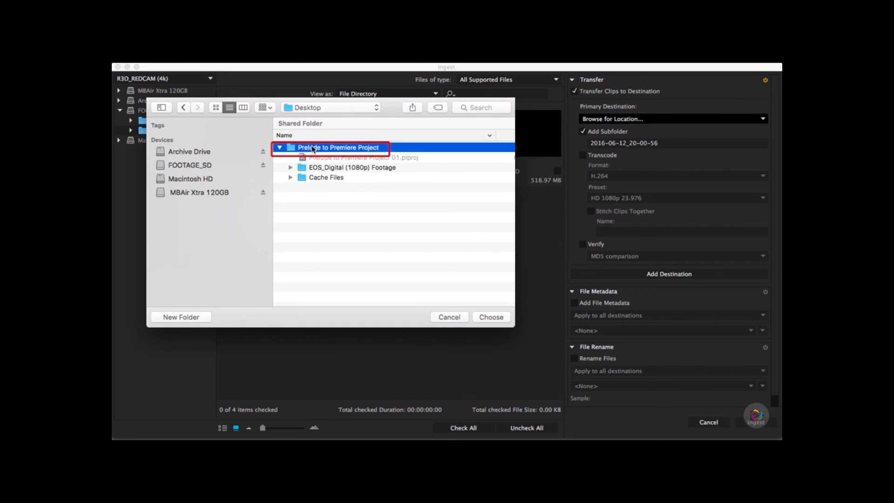
click(501, 317)
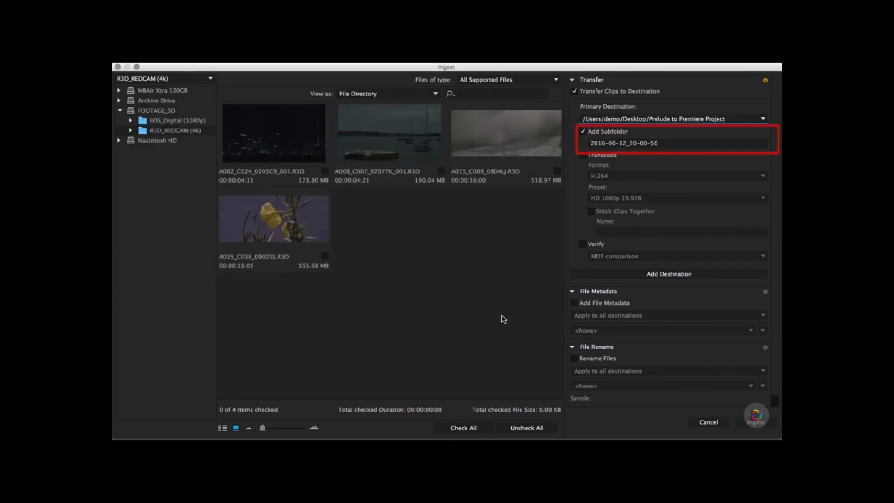
Name the primary destination's subfolder R3D_REDCAM (4k)
click(664, 144)
drag(657, 143, 589, 143)
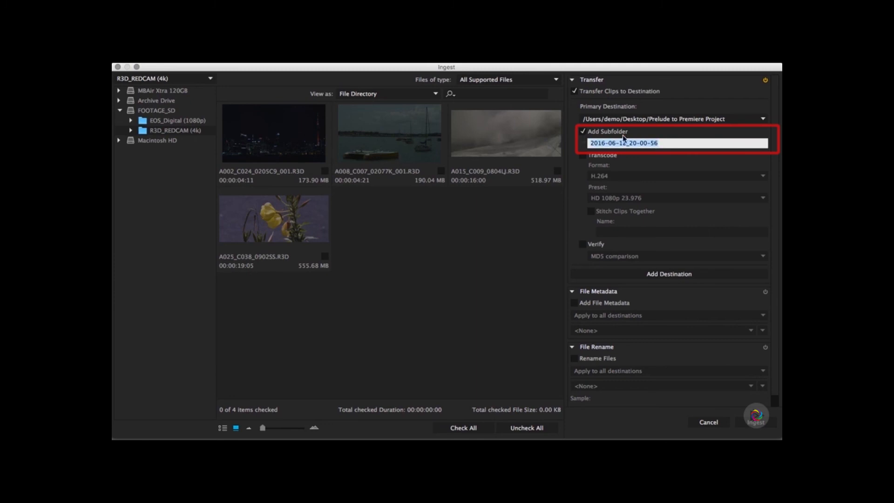
text(R3D_REDCAM (4k))
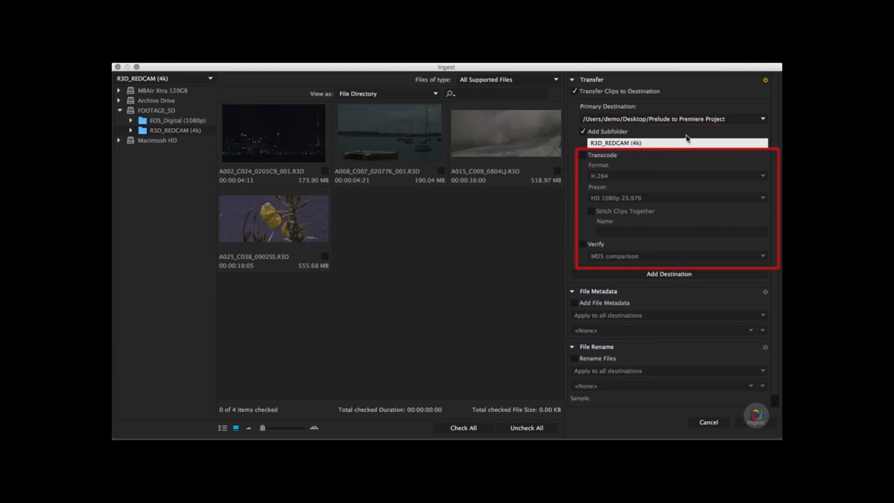
key(Return)
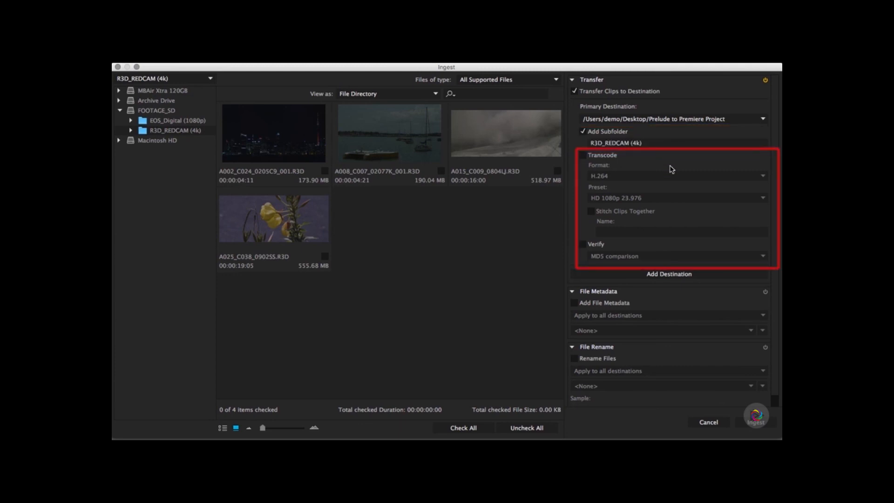
Enable transcoding for the primary destination with the H.264 format and the HD 1080p 23.976 preset
click(610, 159)
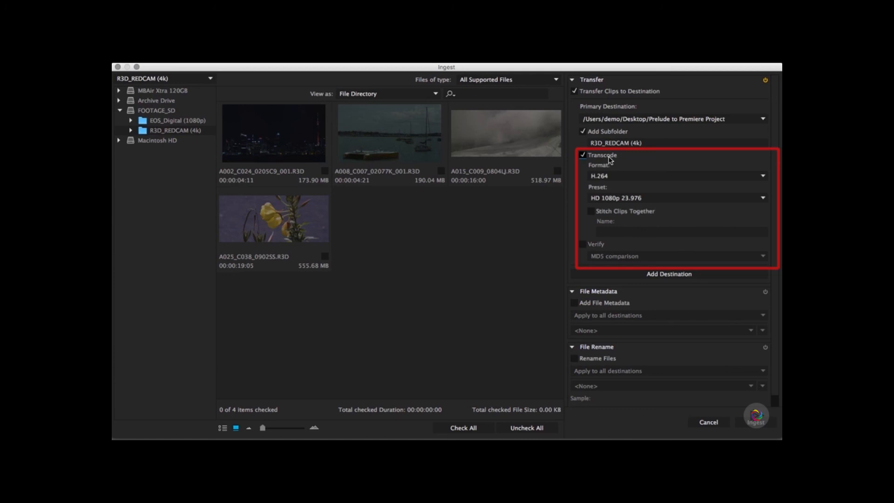
click(635, 175)
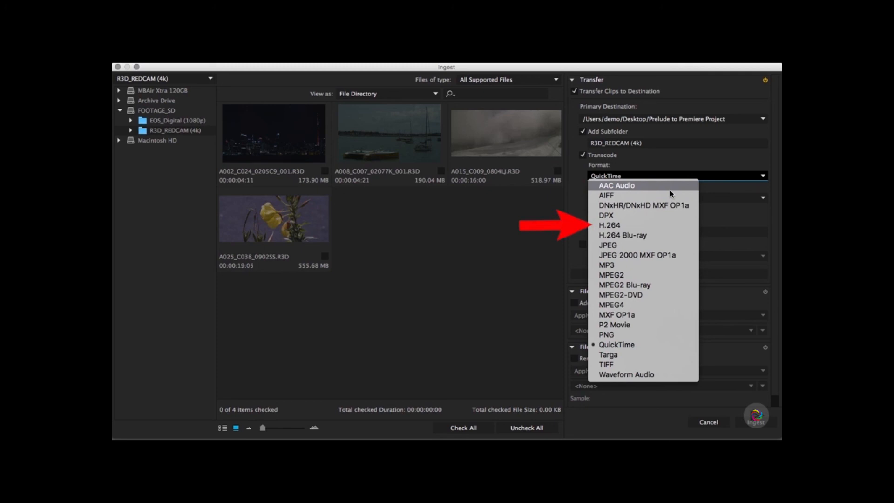
click(667, 225)
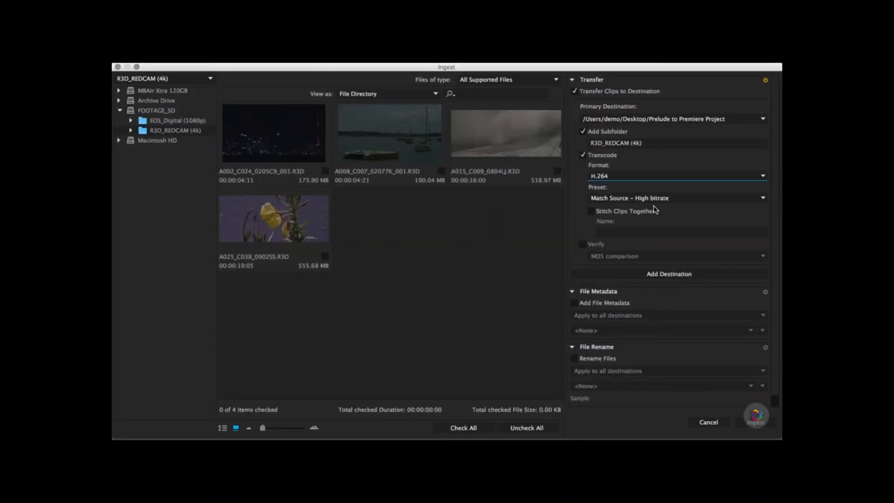
click(653, 200)
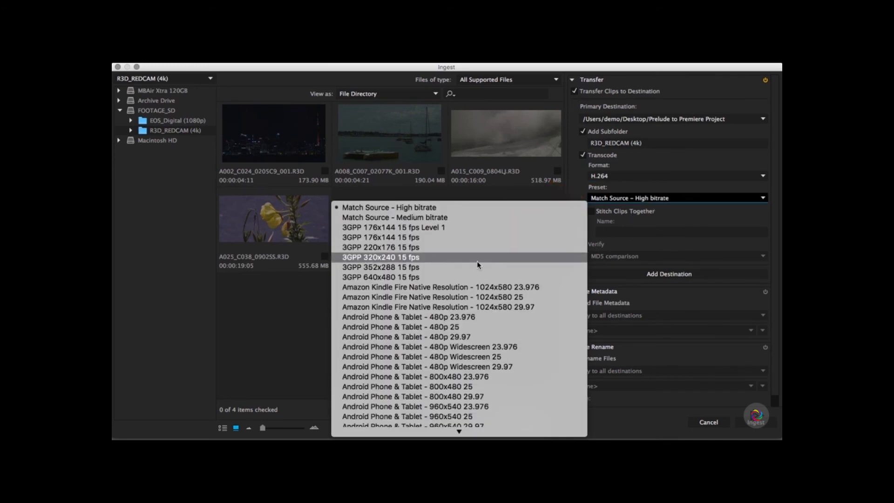
scroll(477, 264, down, 20)
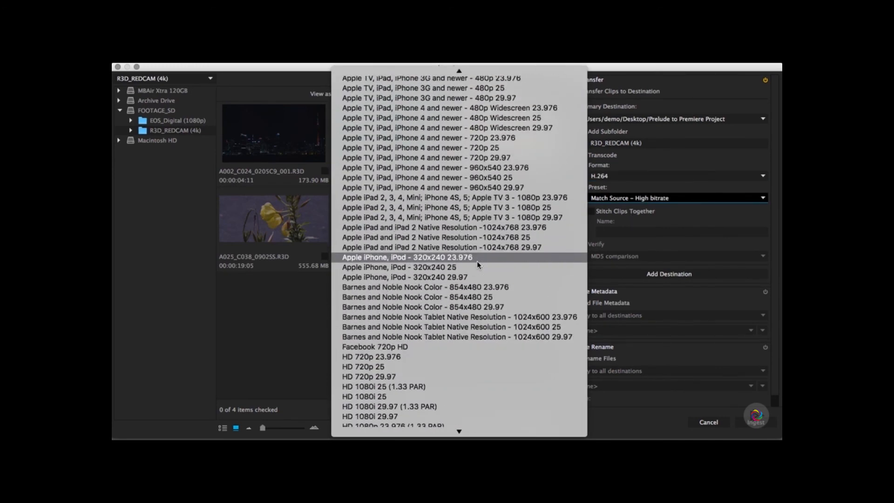
scroll(477, 264, down, 2)
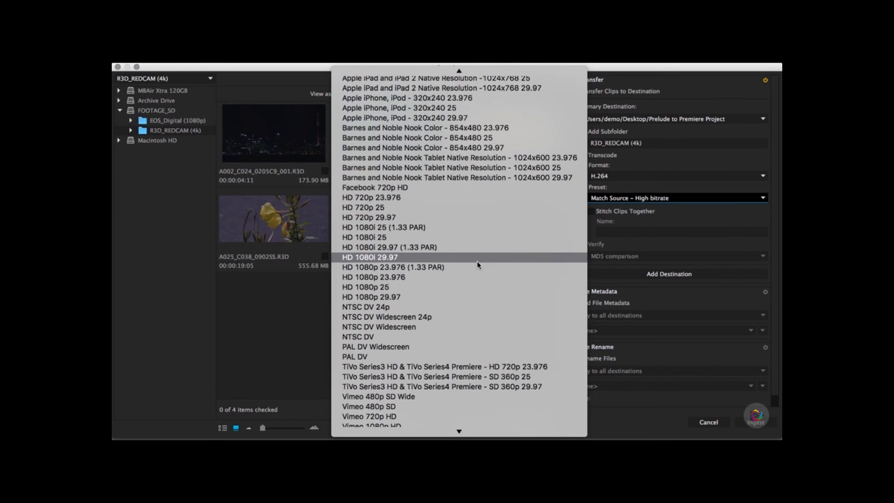
click(413, 279)
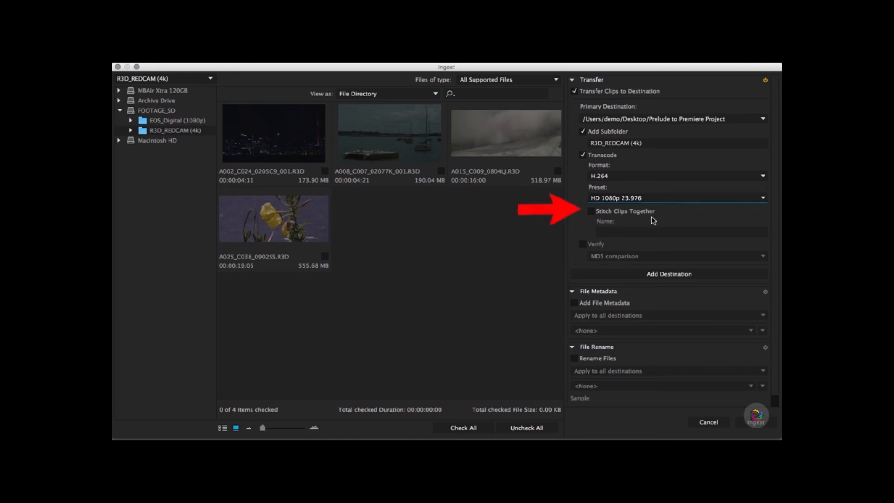
Add the Archive Drive as a second destination with a subfolder named R3D_REDCAM (4k), leaving its transcoding off
click(609, 273)
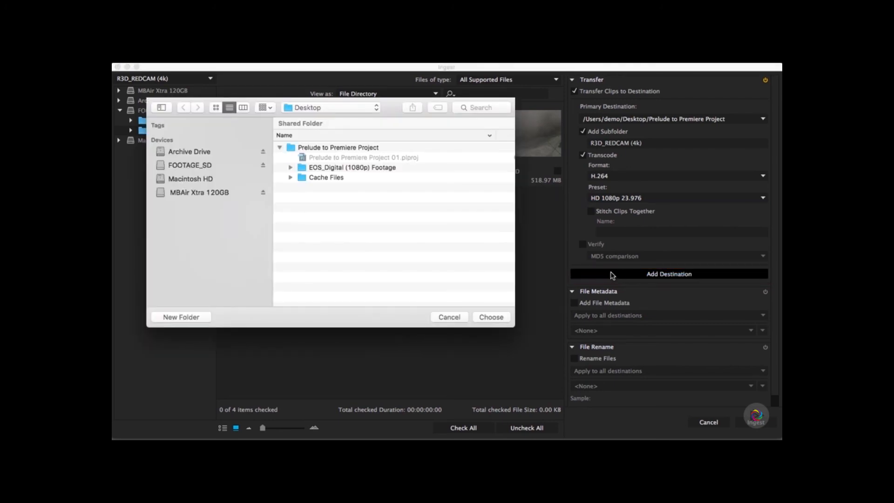
click(208, 152)
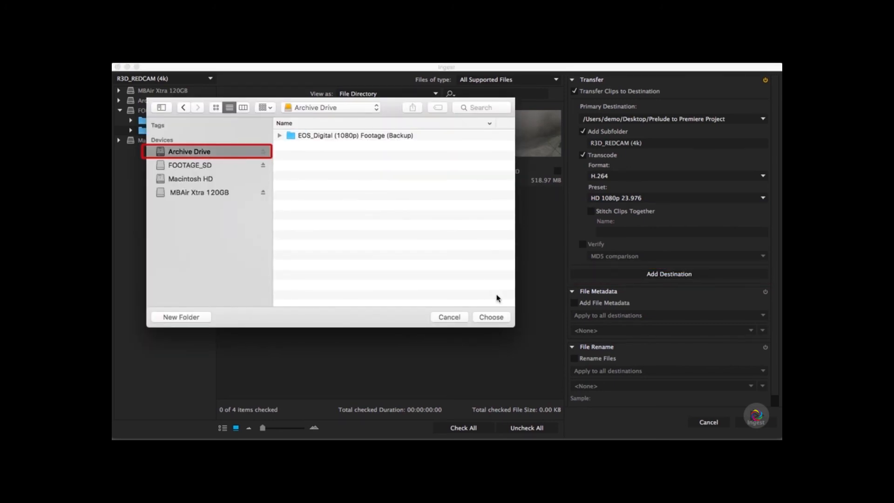
click(507, 317)
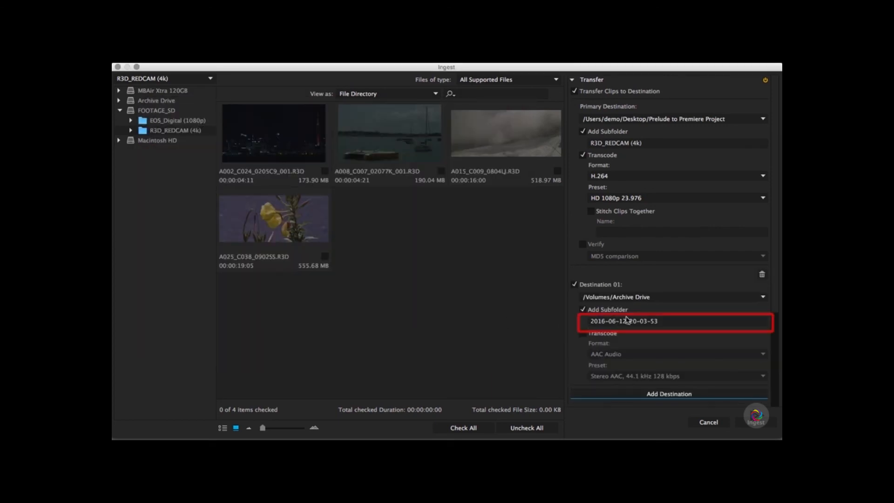
click(668, 323)
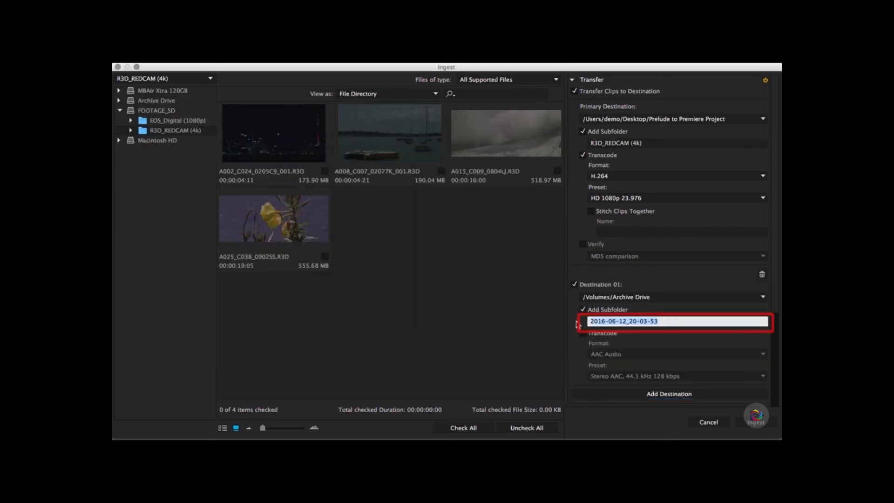
text(R3D)
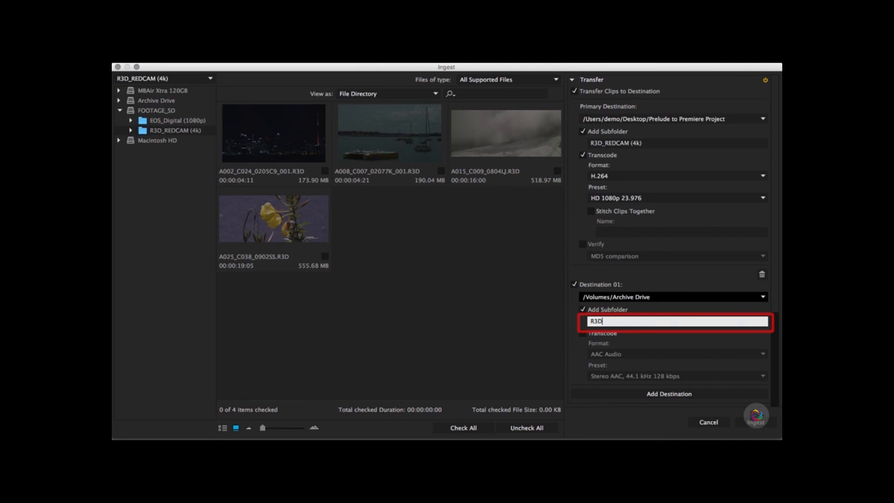
text(_REDCAM (4k))
key(Return)
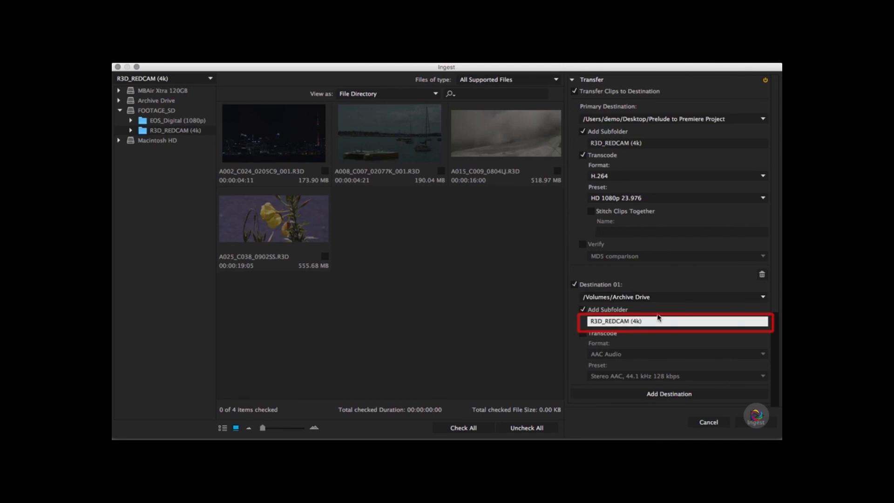
scroll(629, 334, down, 3)
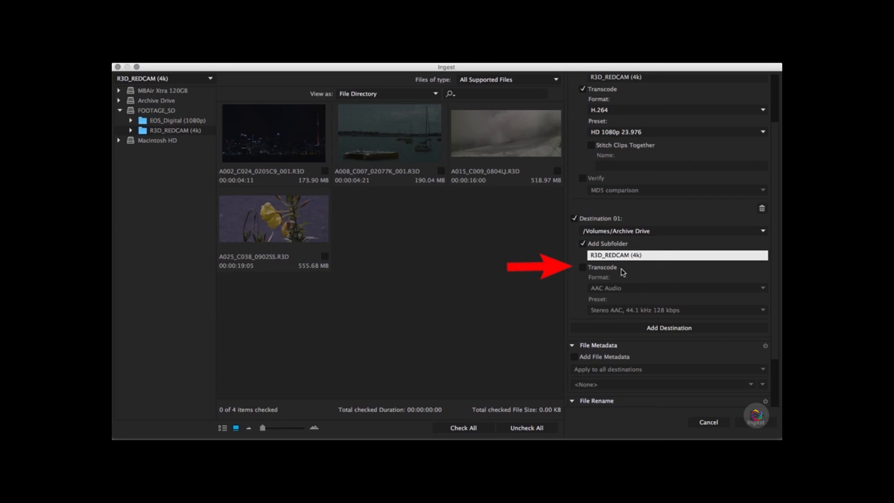
scroll(623, 272, down, 4)
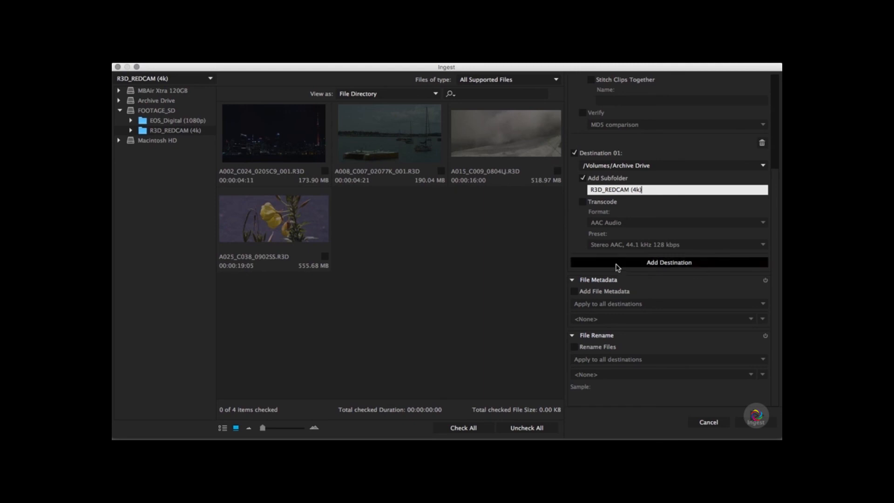
scroll(593, 286, up, 8)
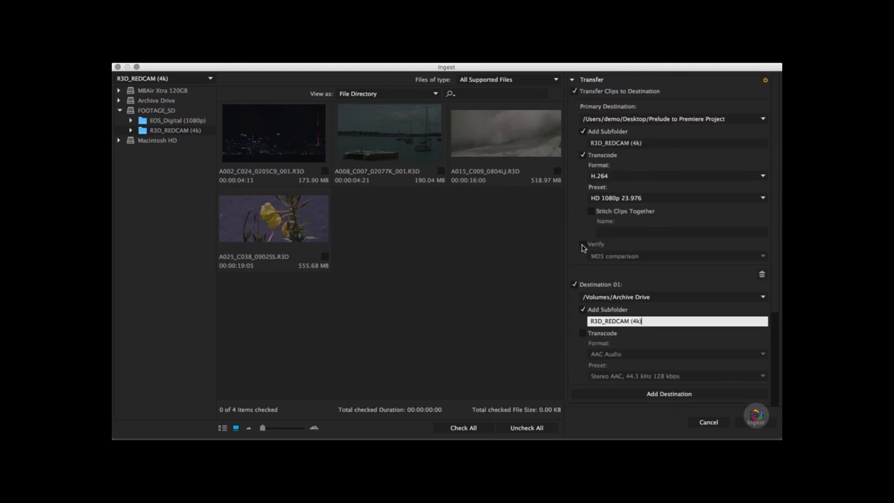
Add file metadata to the ingest for all destinations using the Prelude_Meta preset
click(572, 80)
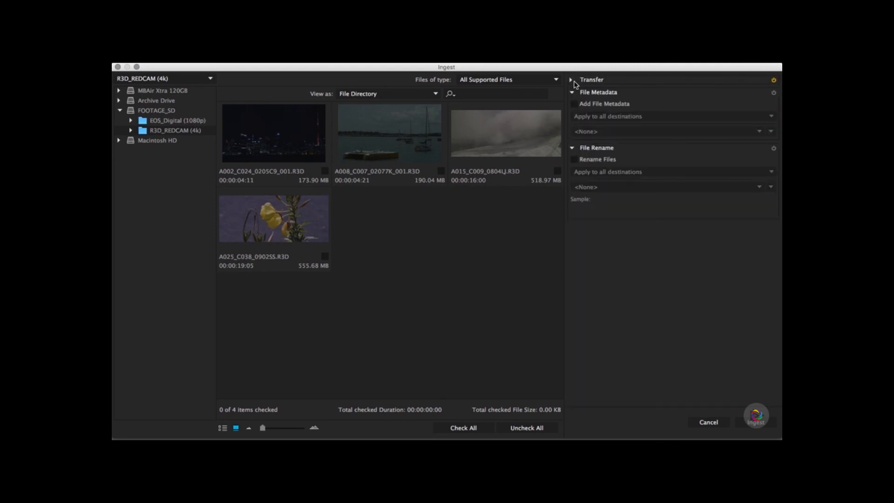
click(628, 104)
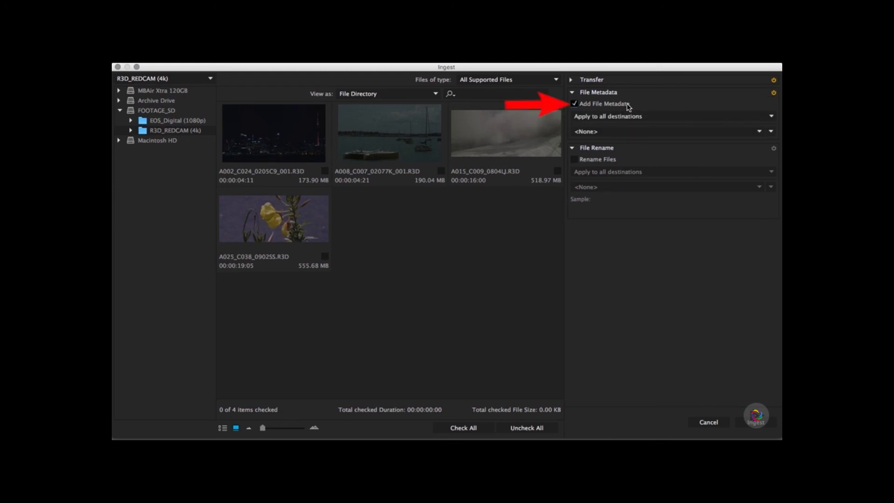
click(698, 117)
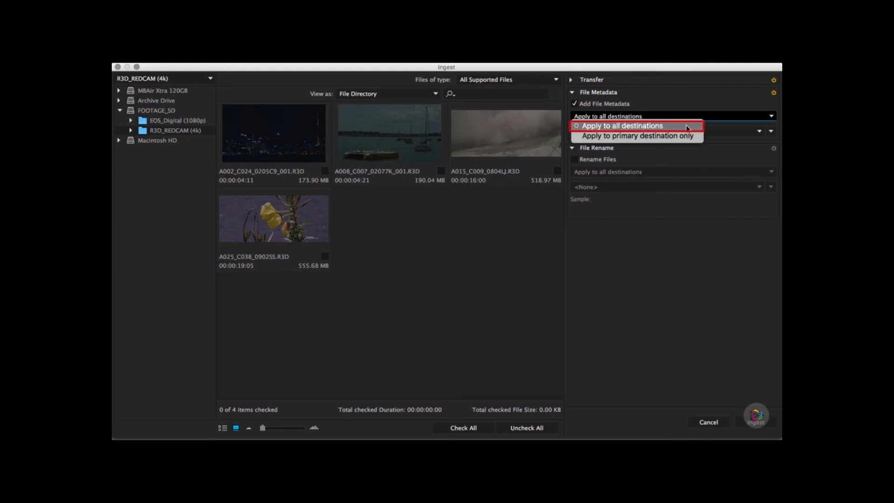
click(686, 125)
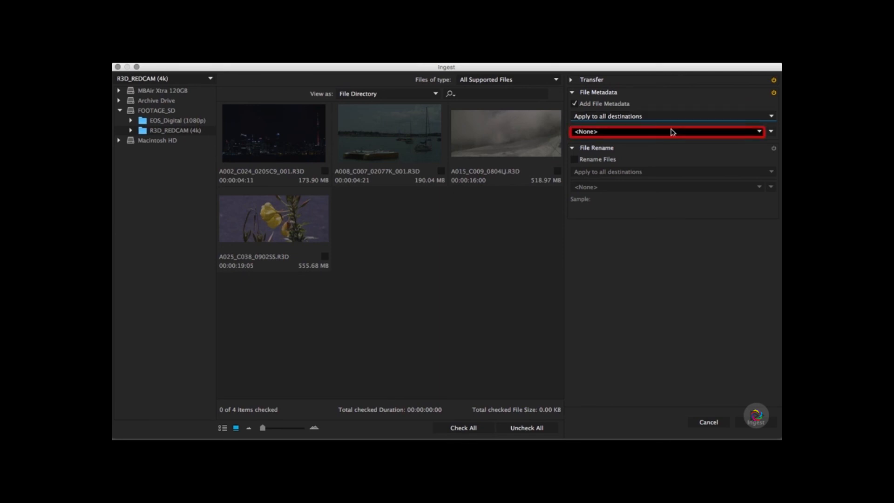
click(671, 132)
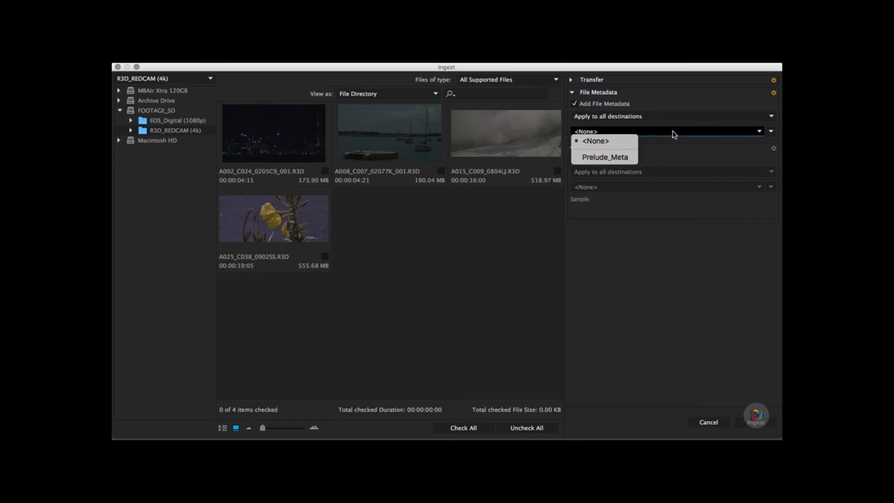
click(624, 159)
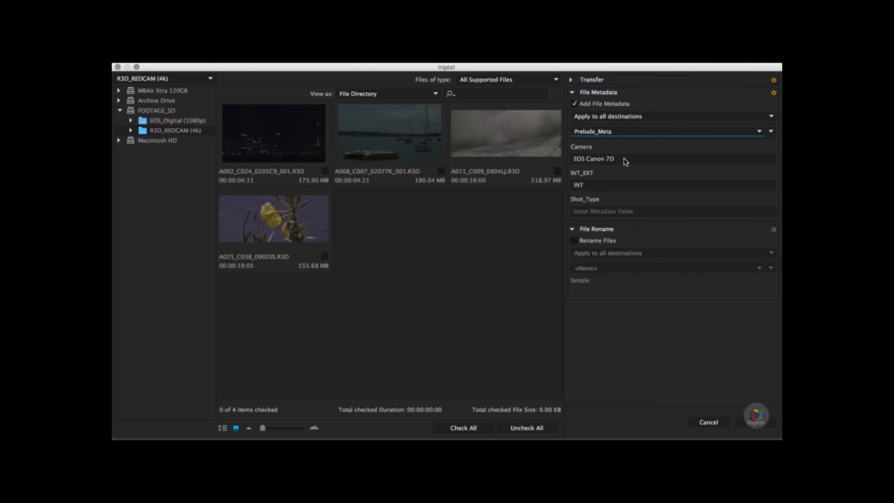
Set the metadata values to REDCAM for Camera, EXT for INT_EXT and B_Roll for Shot_Type
click(614, 158)
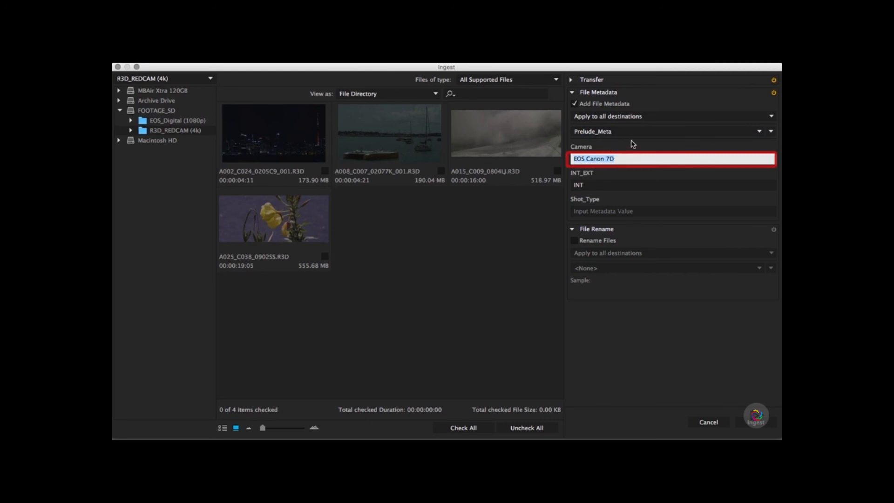
text(REDCAM)
key(Tab)
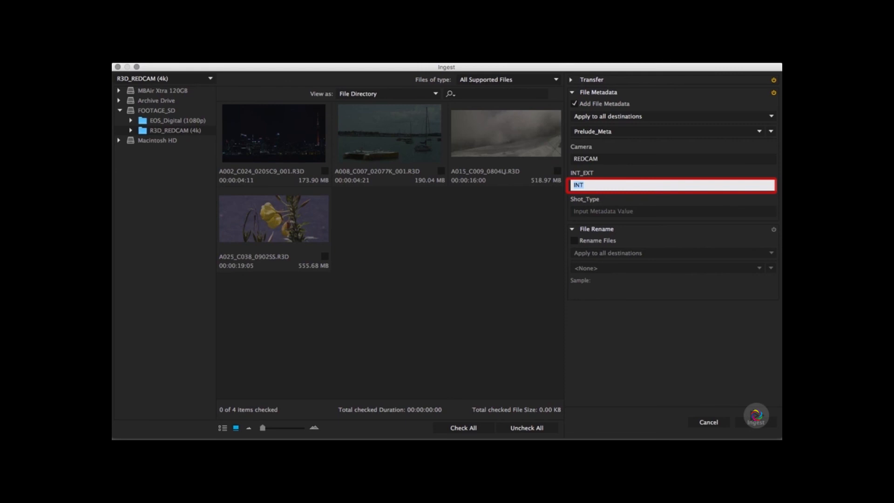
text(EXT)
key(Return)
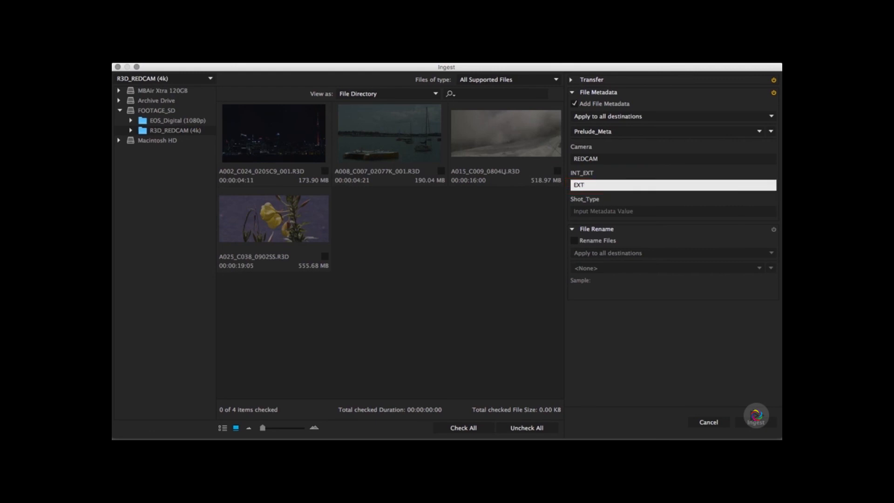
click(608, 208)
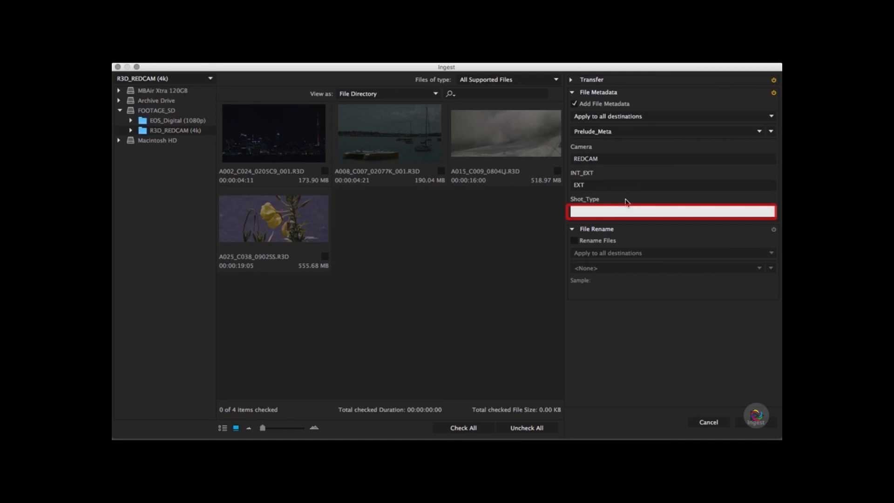
text(B_Roll)
key(Tab)
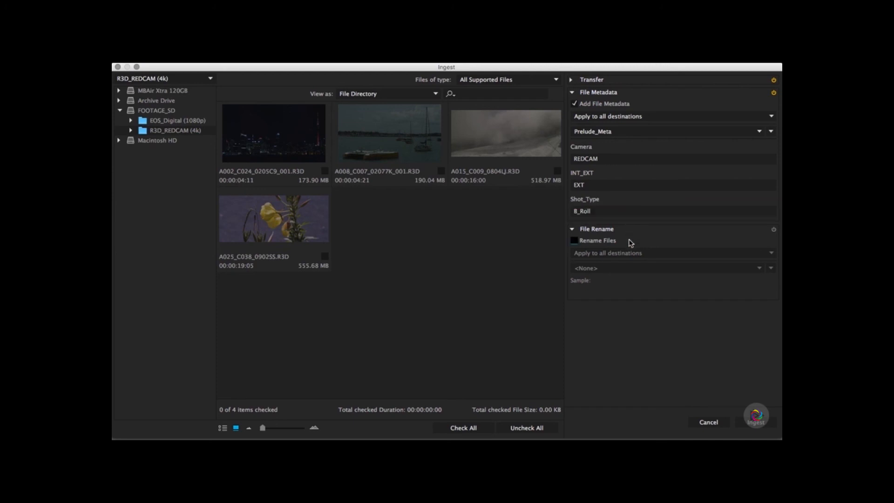
Enable file renaming for all destinations with the ##-Salon_Footage-File Name preset
click(572, 93)
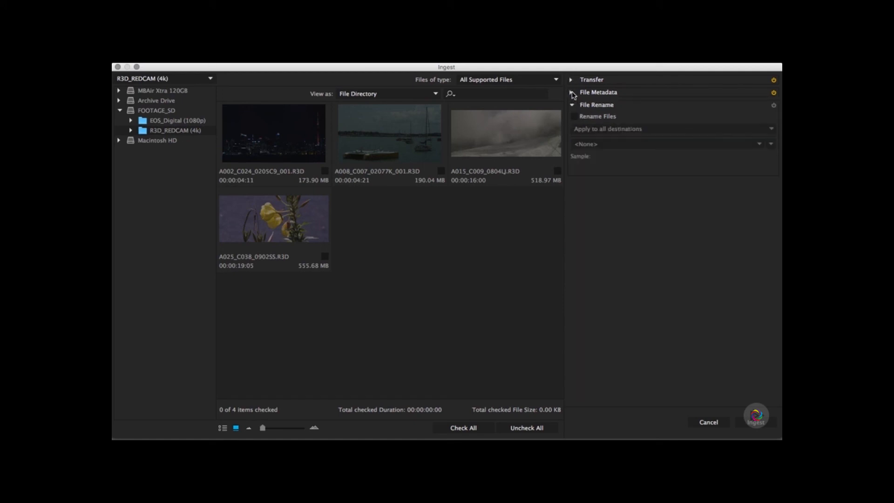
click(605, 117)
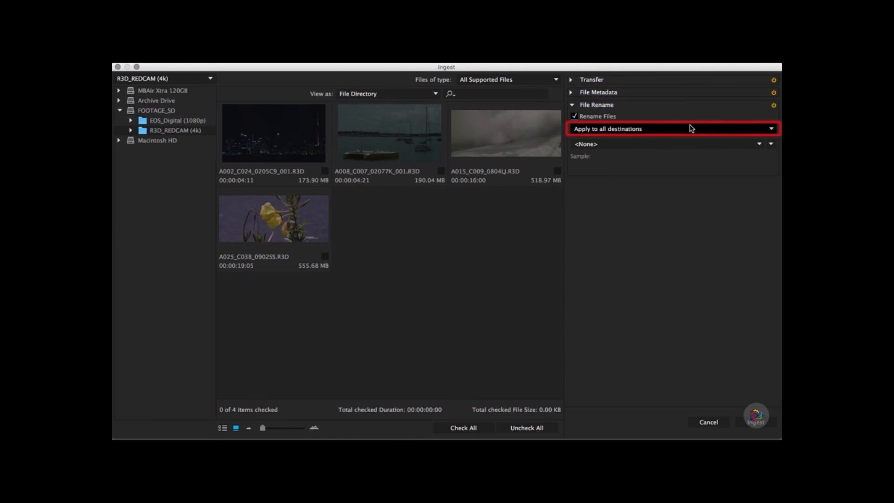
click(707, 132)
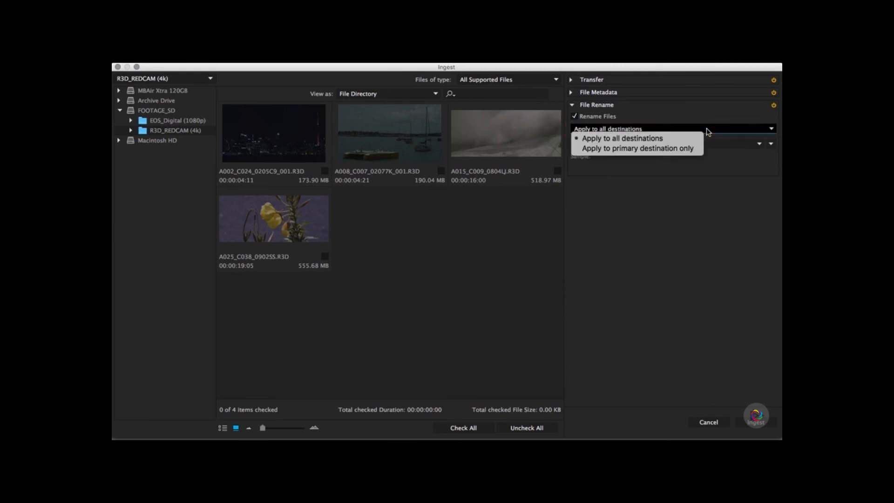
click(683, 139)
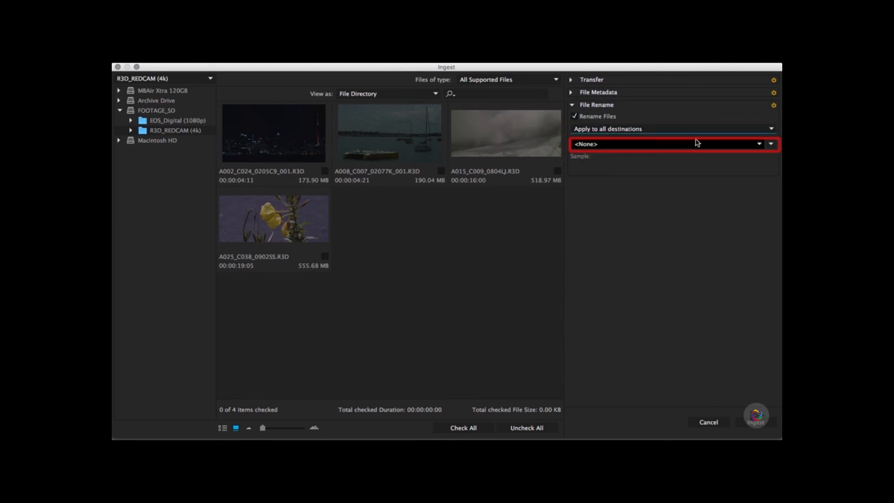
click(696, 143)
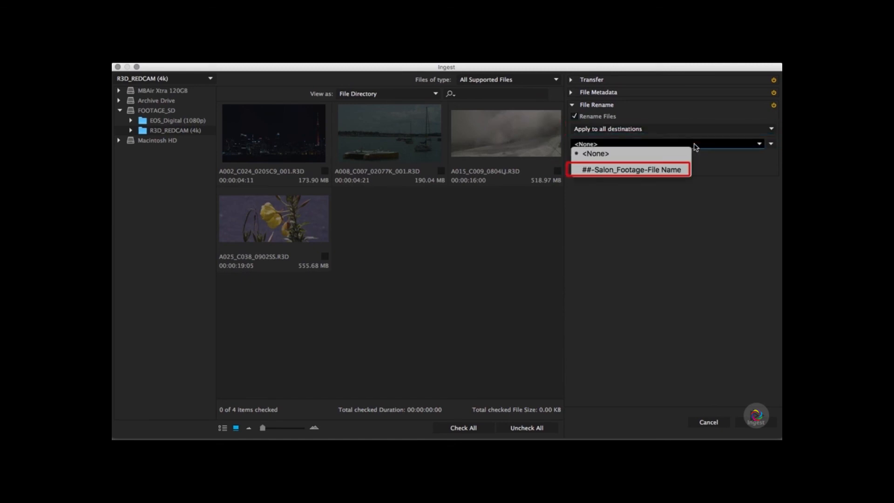
click(675, 172)
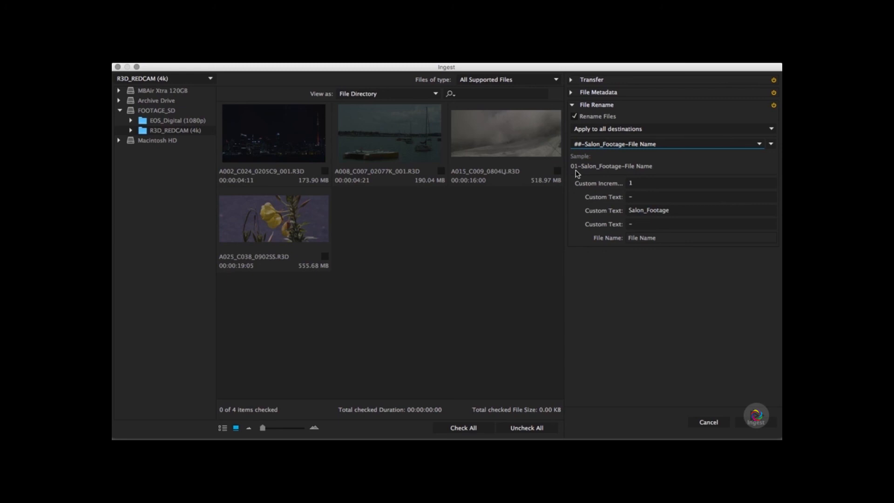
Set the rename preset's custom increment to 13
click(643, 184)
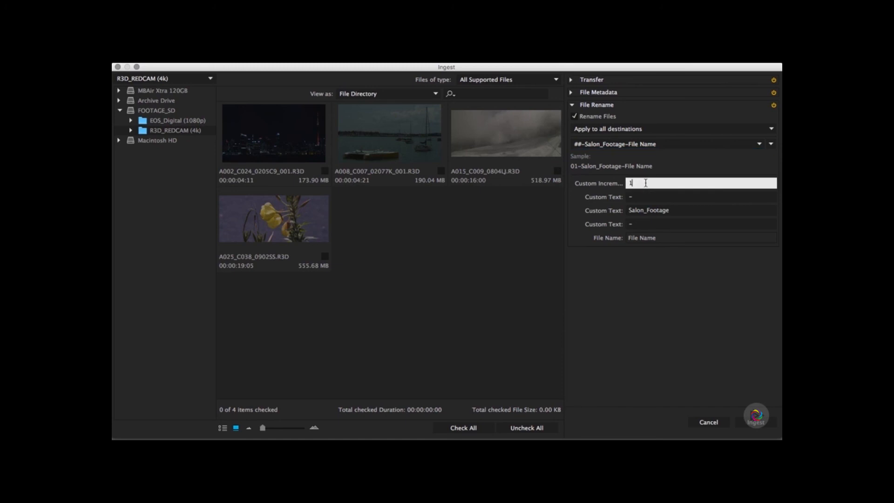
text(13)
click(664, 196)
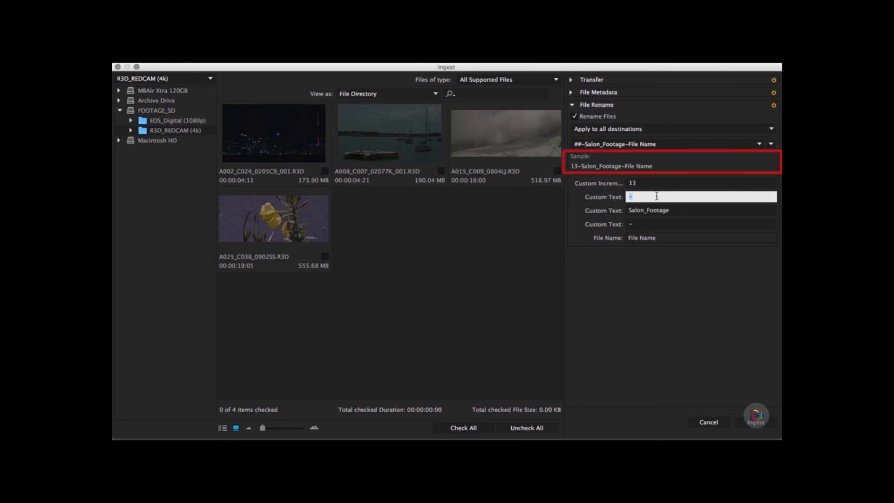
click(665, 240)
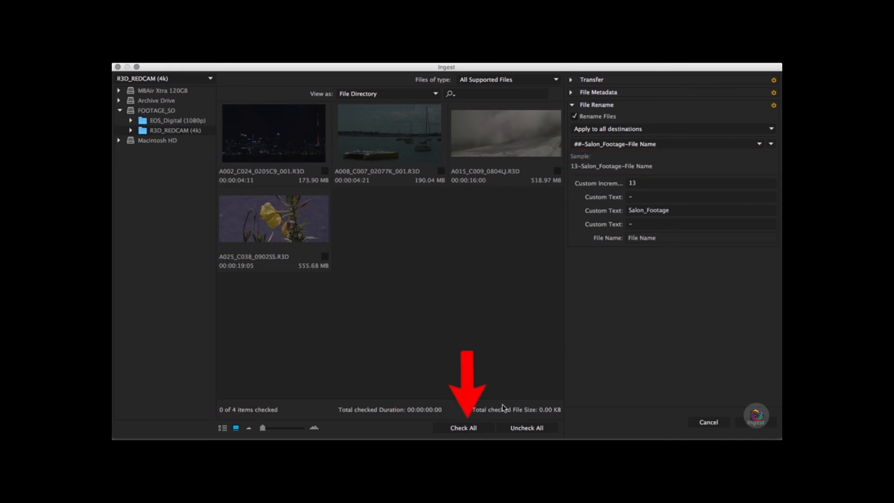
Check all the R3D_REDCAM (4k) clips and start the ingest
click(470, 430)
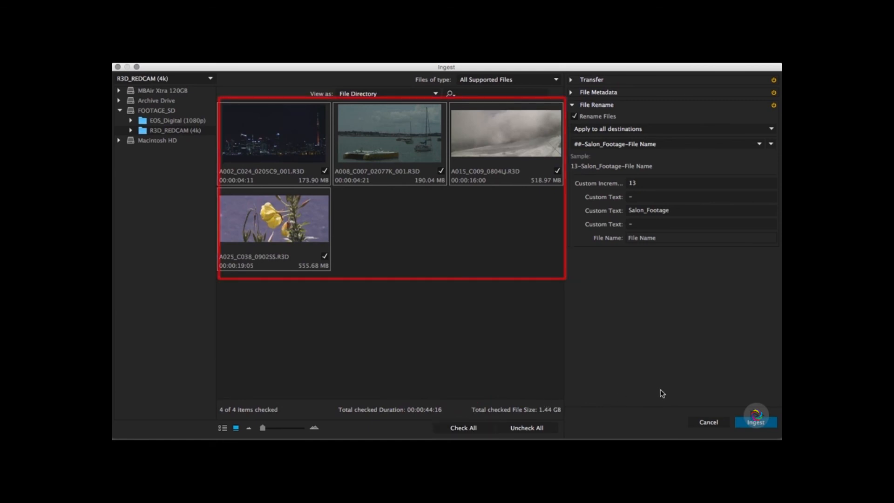
click(756, 422)
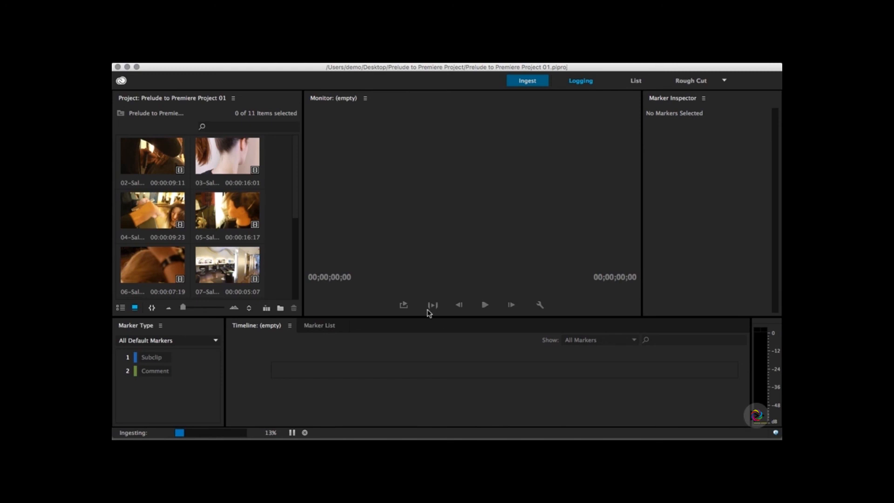
Enlarge the project thumbnails and examine the names of the newly ingested REDCAM clips, starting with clip 13
scroll(279, 243, down, 5)
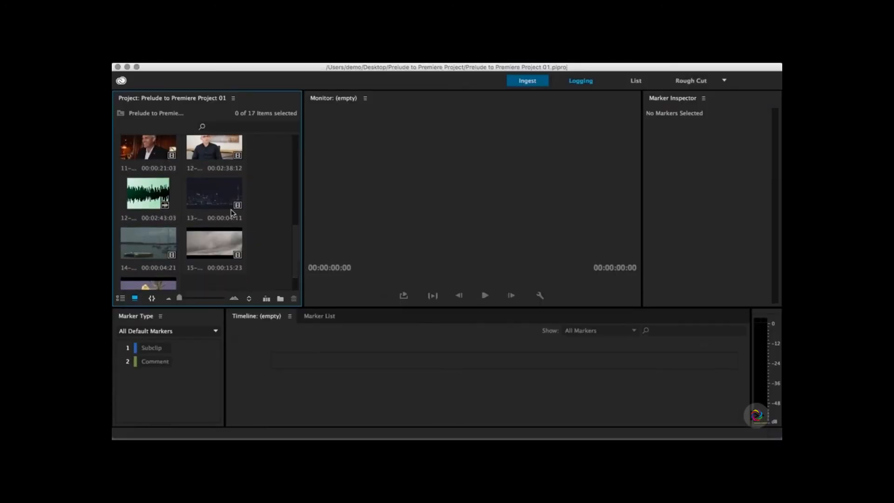
click(212, 206)
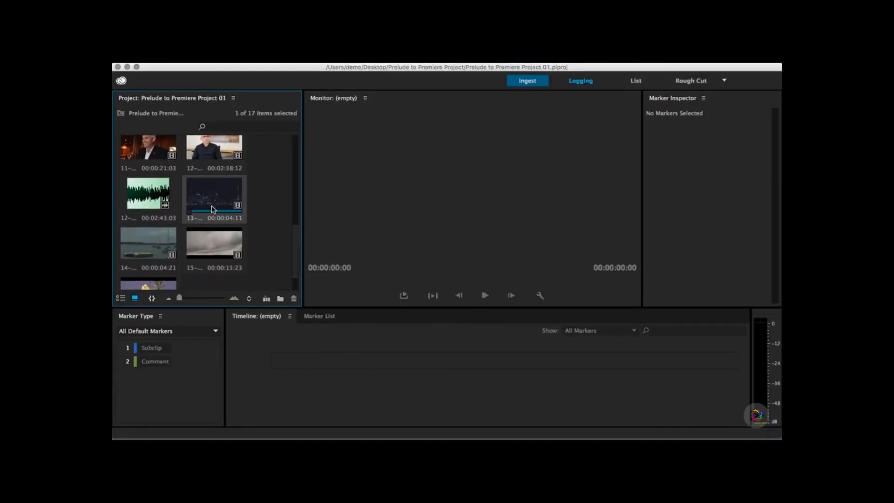
drag(179, 297, 213, 298)
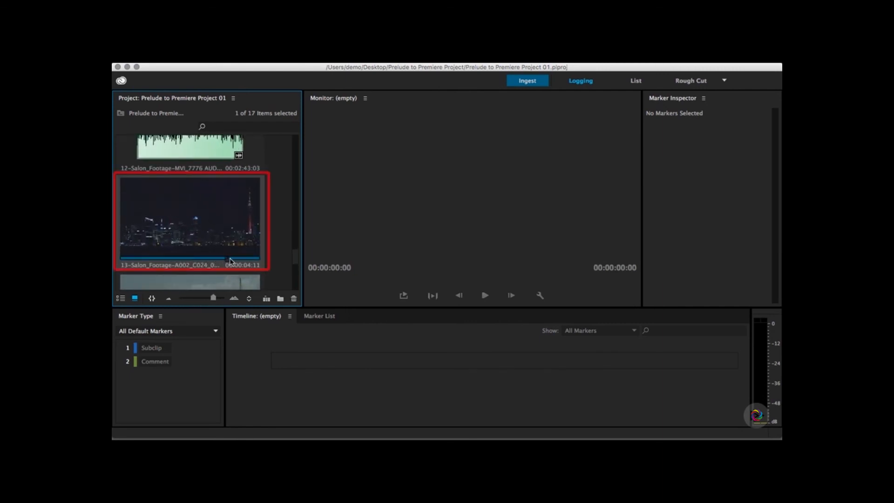
scroll(271, 250, down, 2)
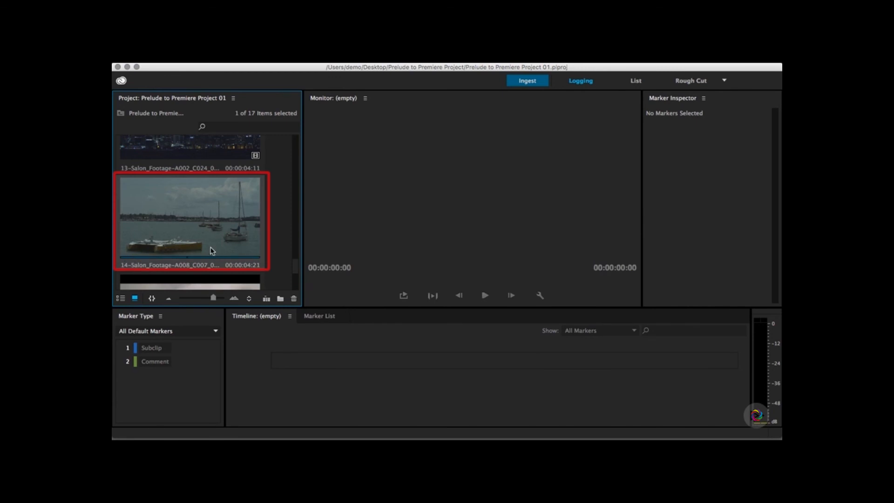
scroll(213, 250, down, 2)
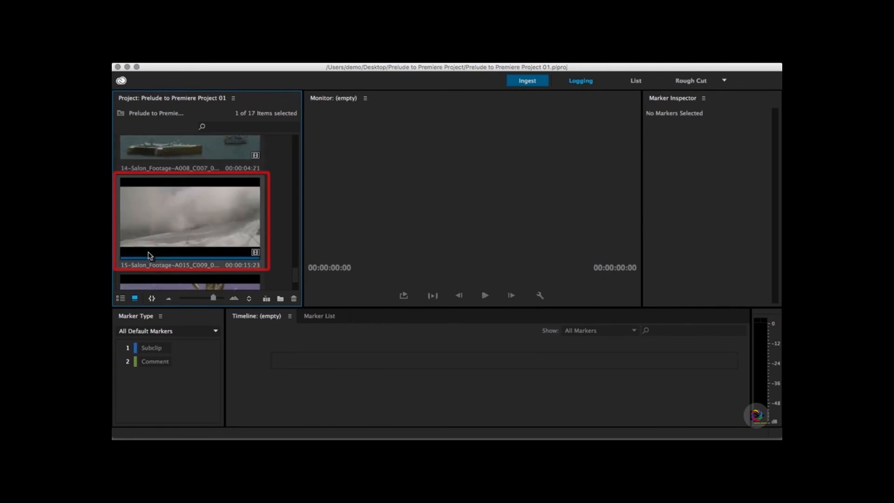